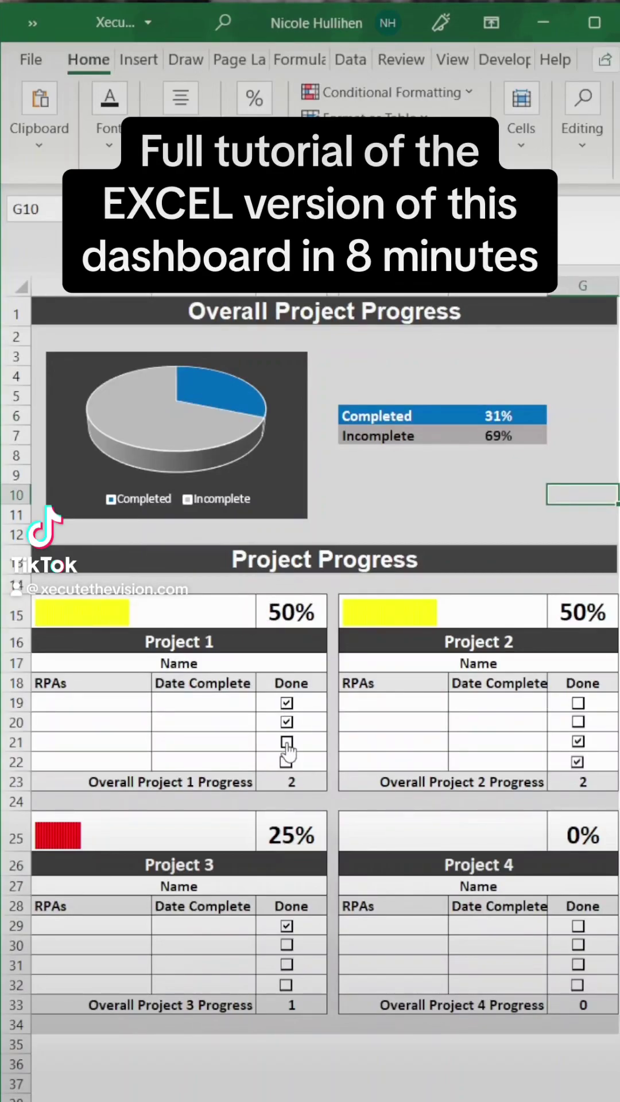
Step: Tick the last Done checkbox, in row 22 of the Project 1 table
left_click(286, 762)
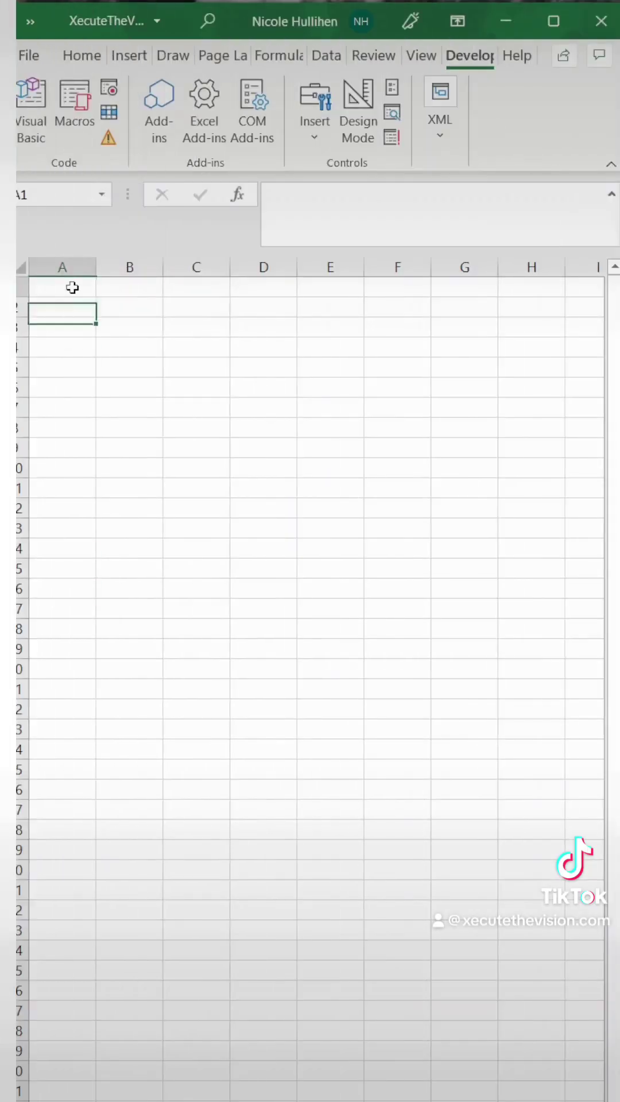
Step: Paste dark header bars into rows 1 and 13, merging 'Project Progress' across A13:G13
type("Overall Project Progress")
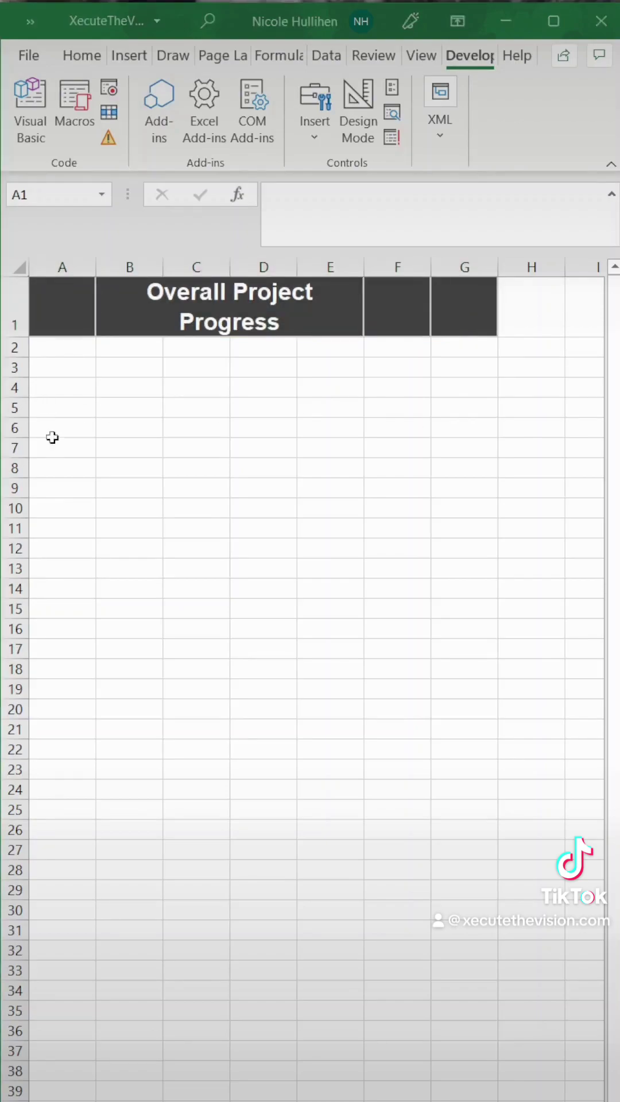
left_click(62, 574)
type("Project Progress")
left_click_drag(61, 574, 442, 573)
left_click(74, 55)
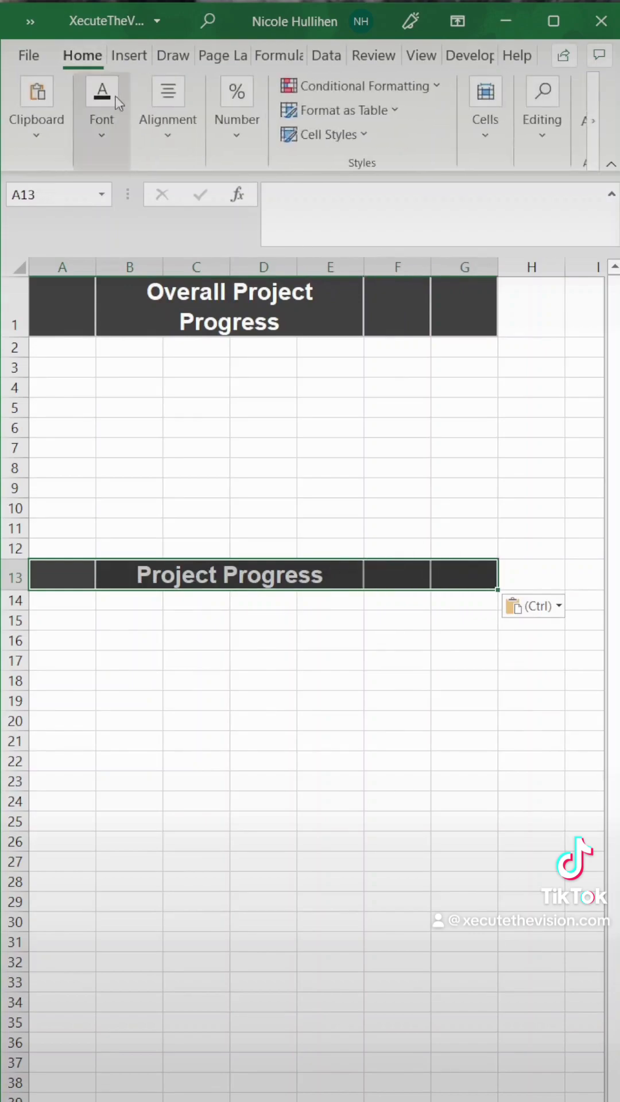
left_click(101, 163)
left_click(172, 132)
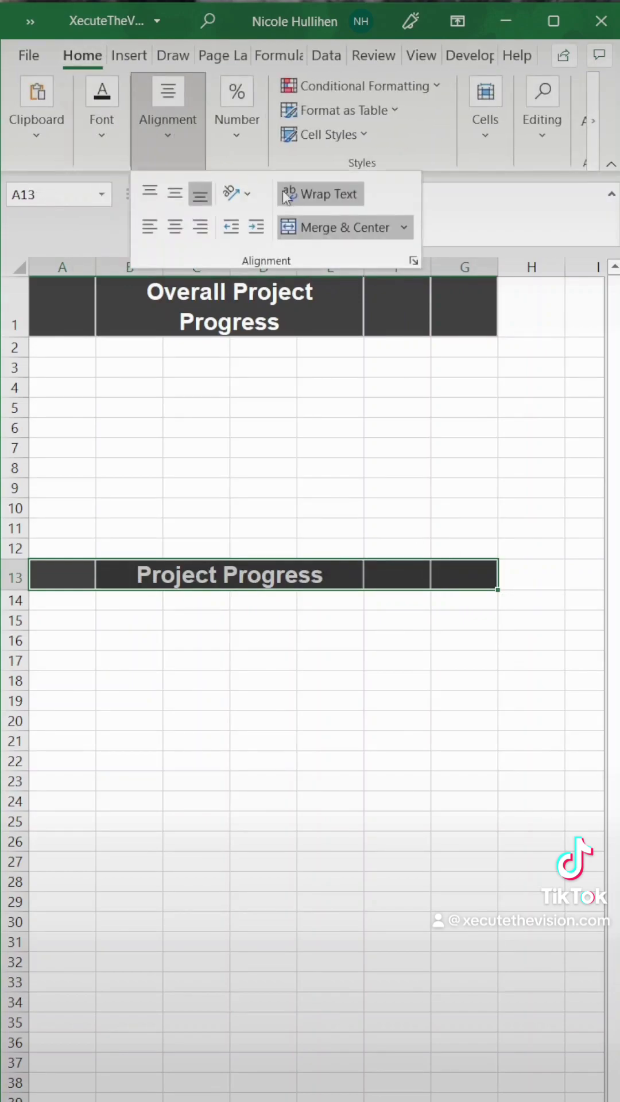
left_click(326, 230)
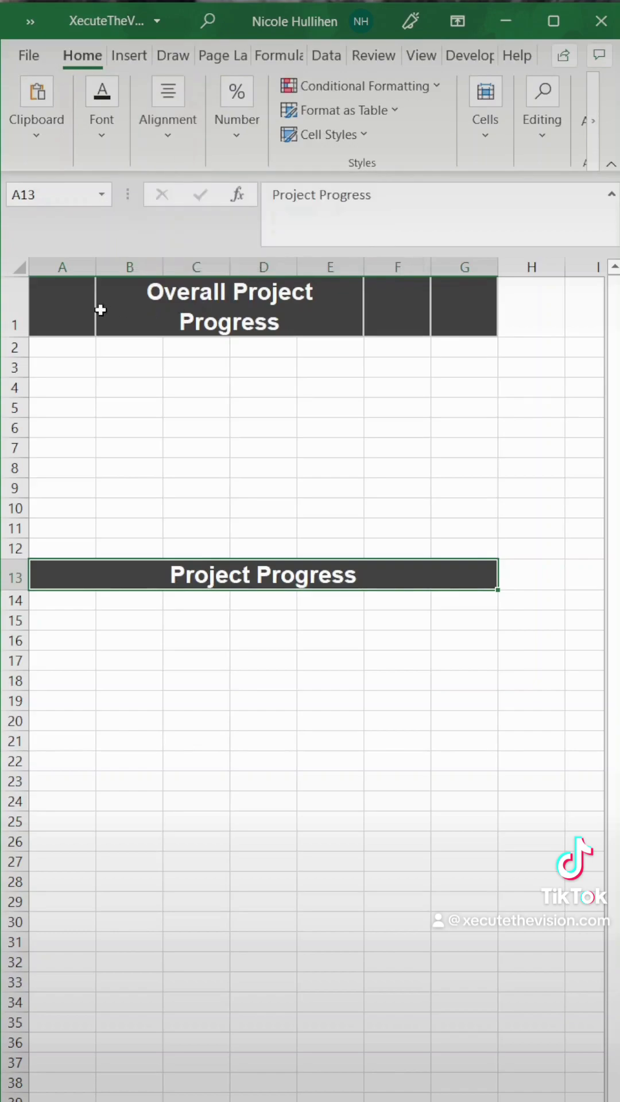
Step: Merge and centre 'Overall Project Progress' across A1:G1 and autofit row 1
left_click_drag(95, 310, 476, 304)
left_click(168, 118)
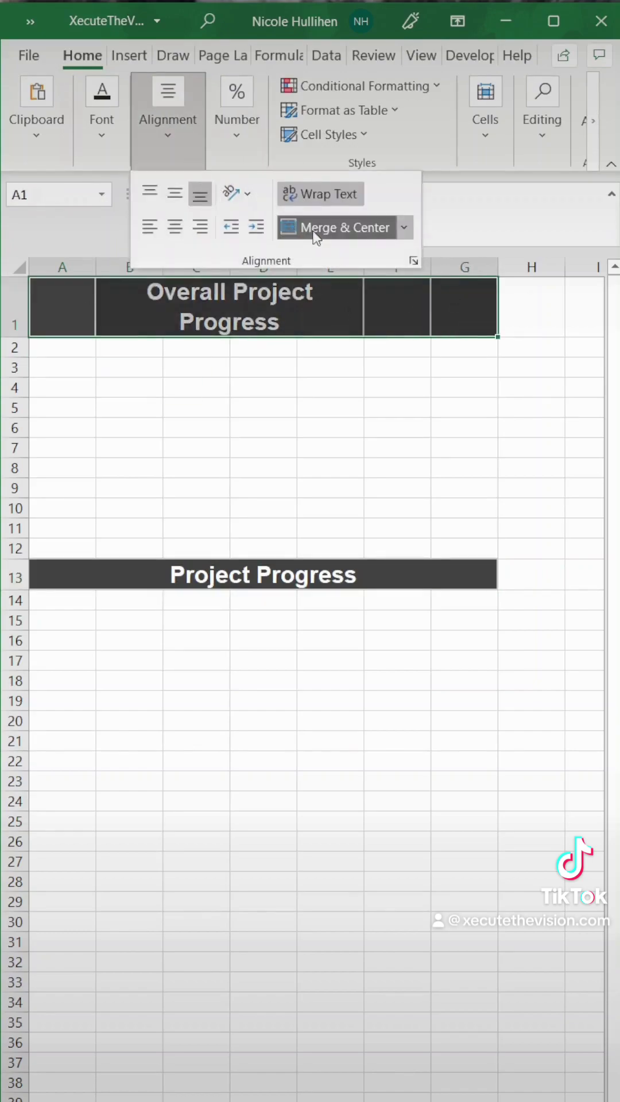
left_click(299, 228)
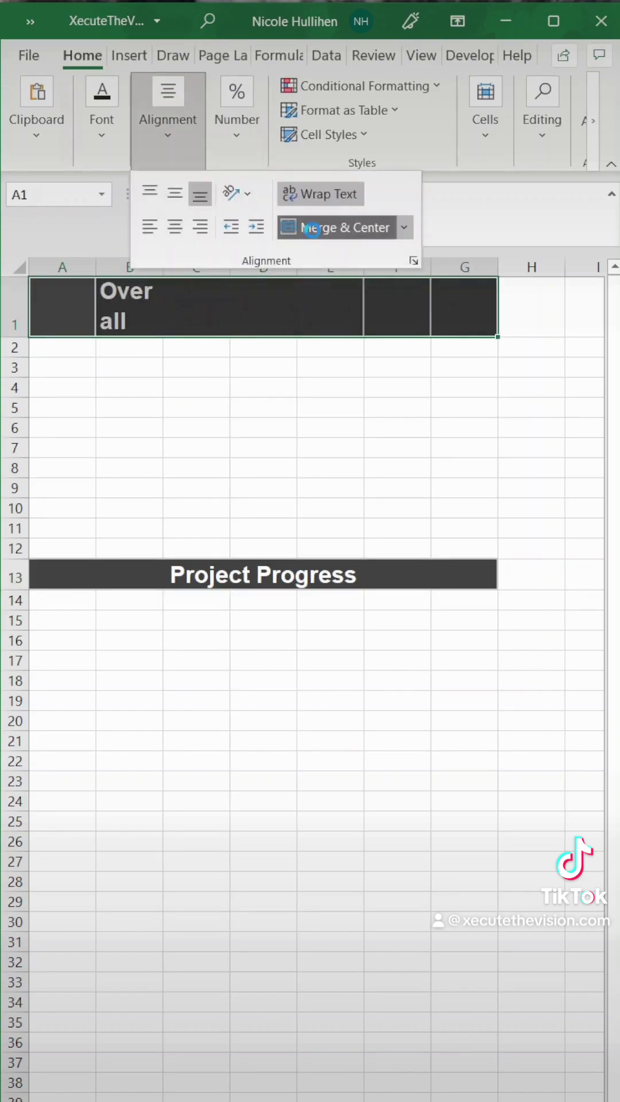
double_click(15, 337)
left_click(114, 463)
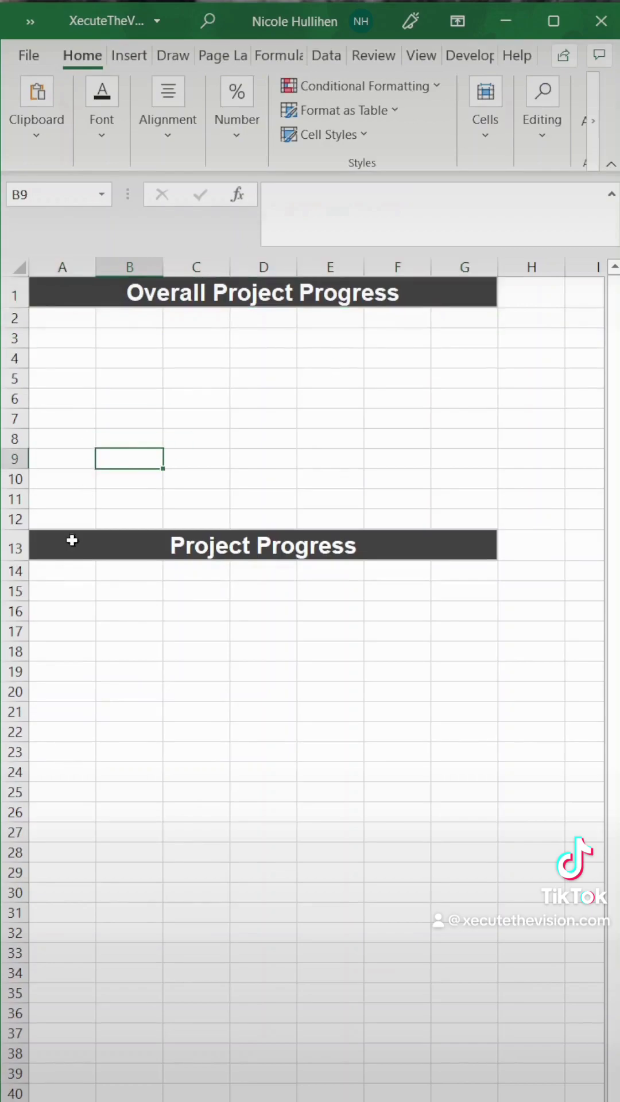
Step: Enter 'Project 1' in A16 and 'Name' in A17
left_click(55, 605)
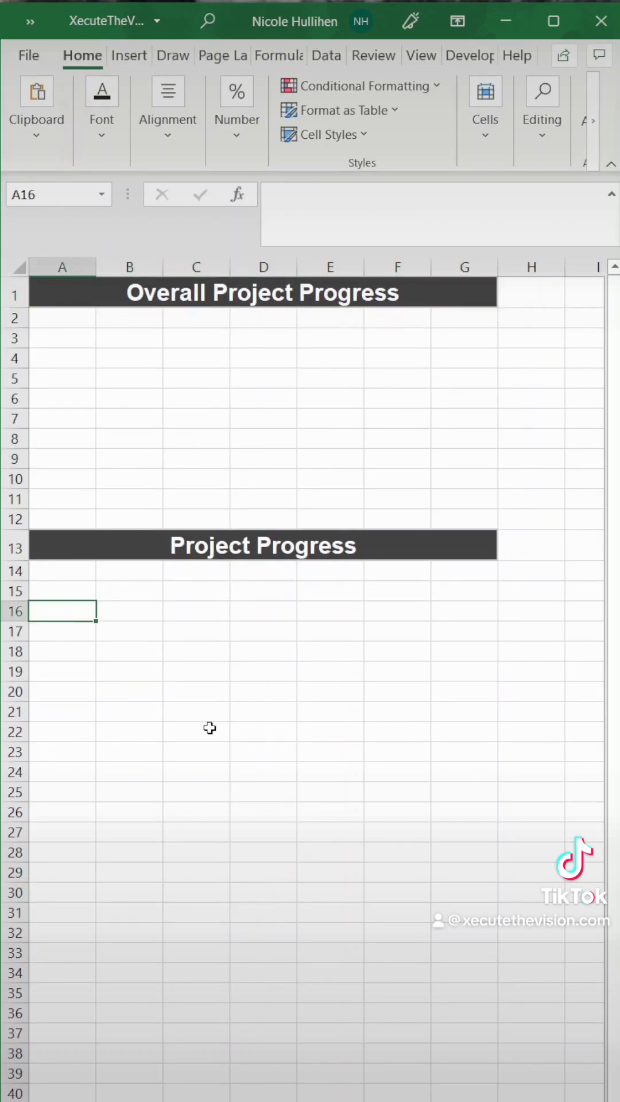
type("Project 1")
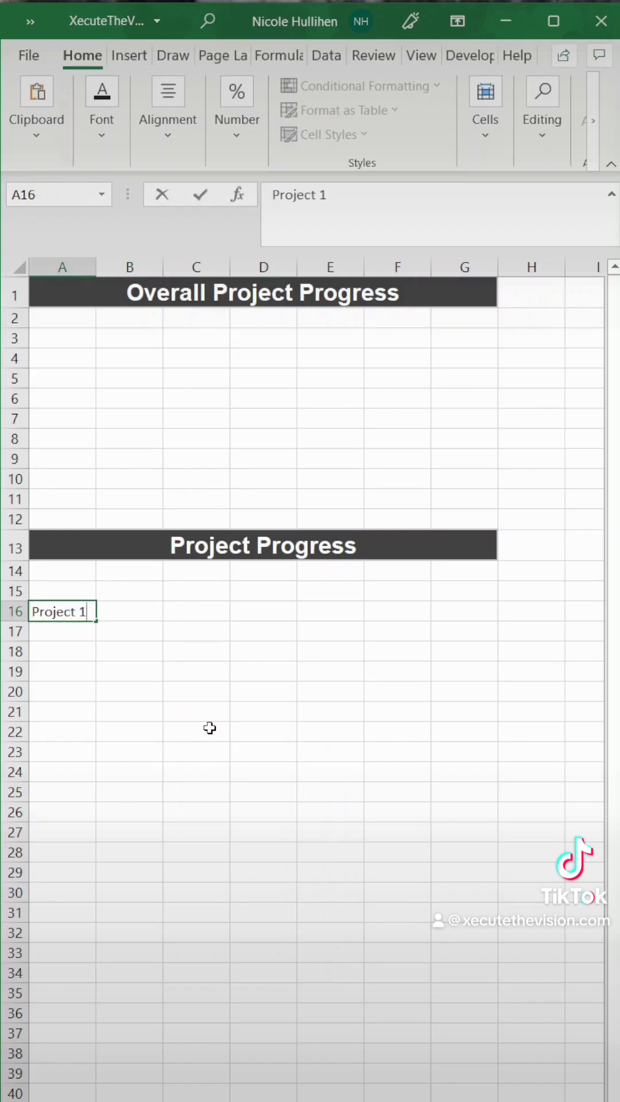
key("Return")
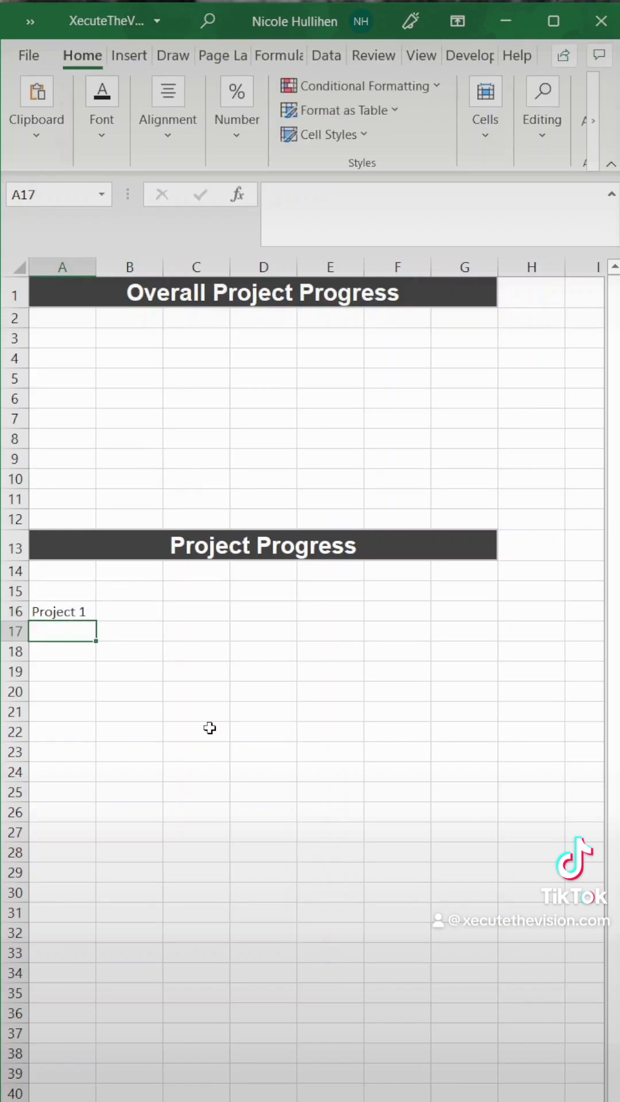
type("Name")
key("Return")
Step: Enter RPAs, Date Complete, Done in A18:C18 and 'Overall Project 1 Progress' in A23
type("RPAs")
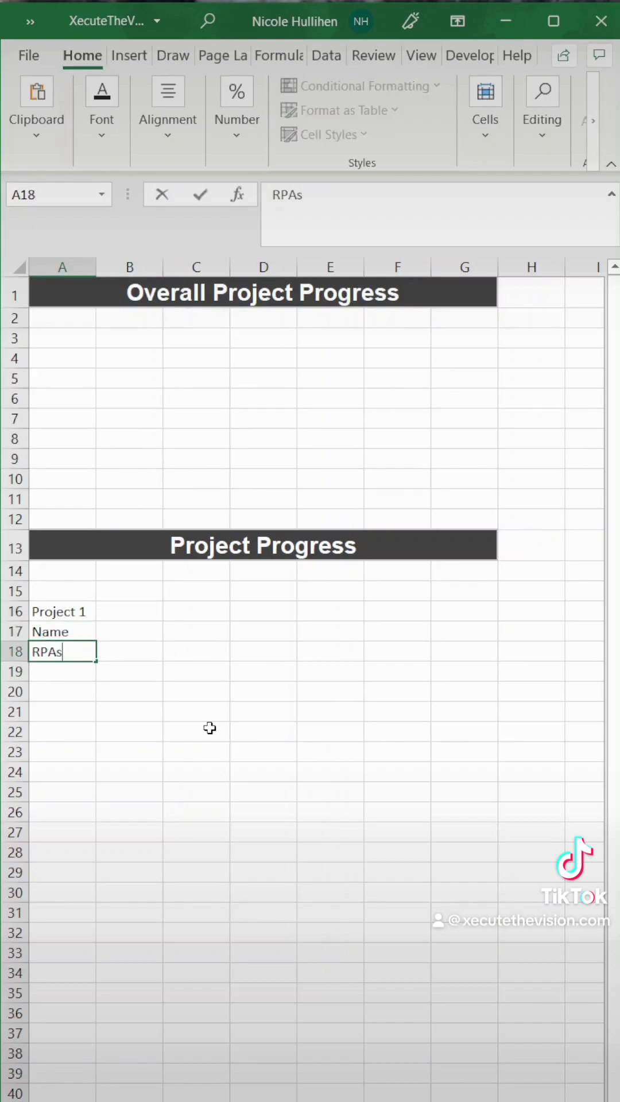
key("Tab")
type("Date Comple")
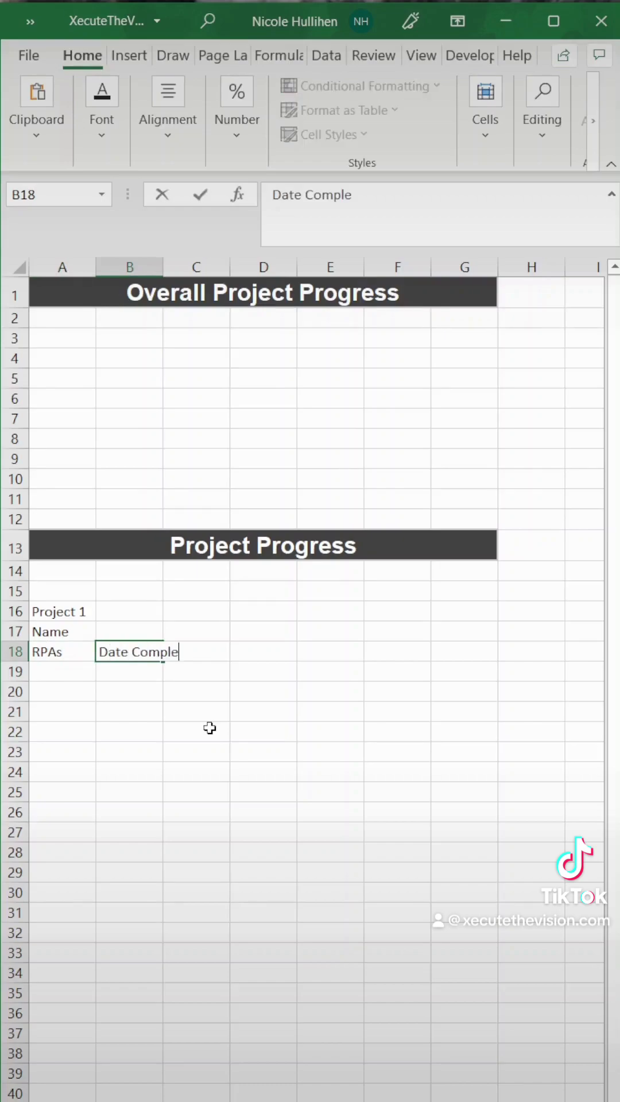
type("te")
key("Tab")
type("Done")
key("Return")
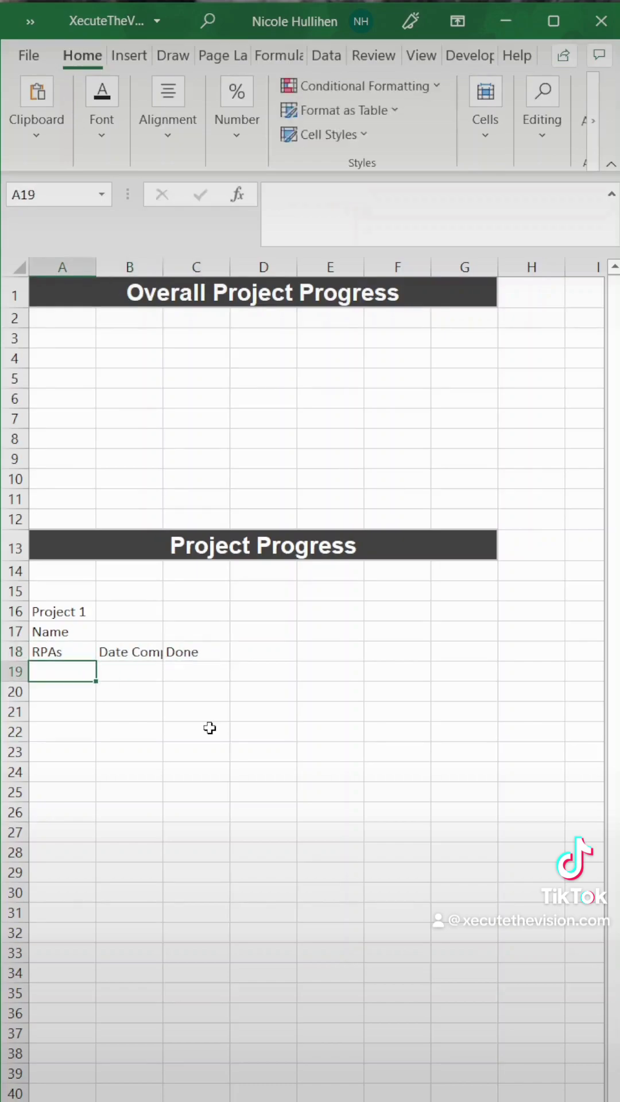
key("Return")
key("Return")
key("Return")
key("Return")
type("Overa")
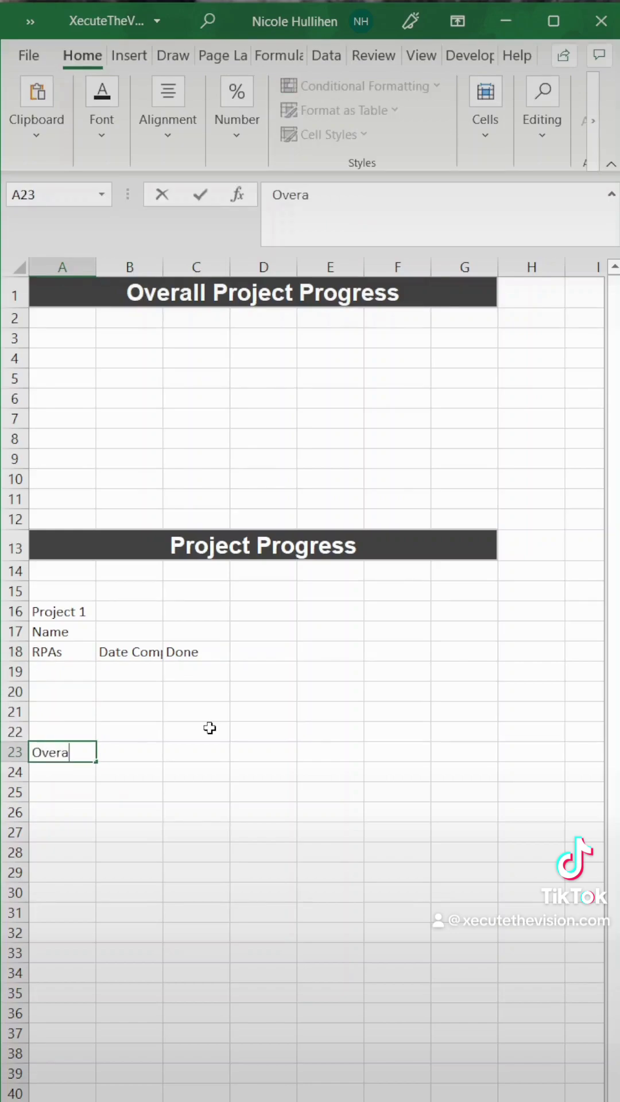
type("ll Project 1 P")
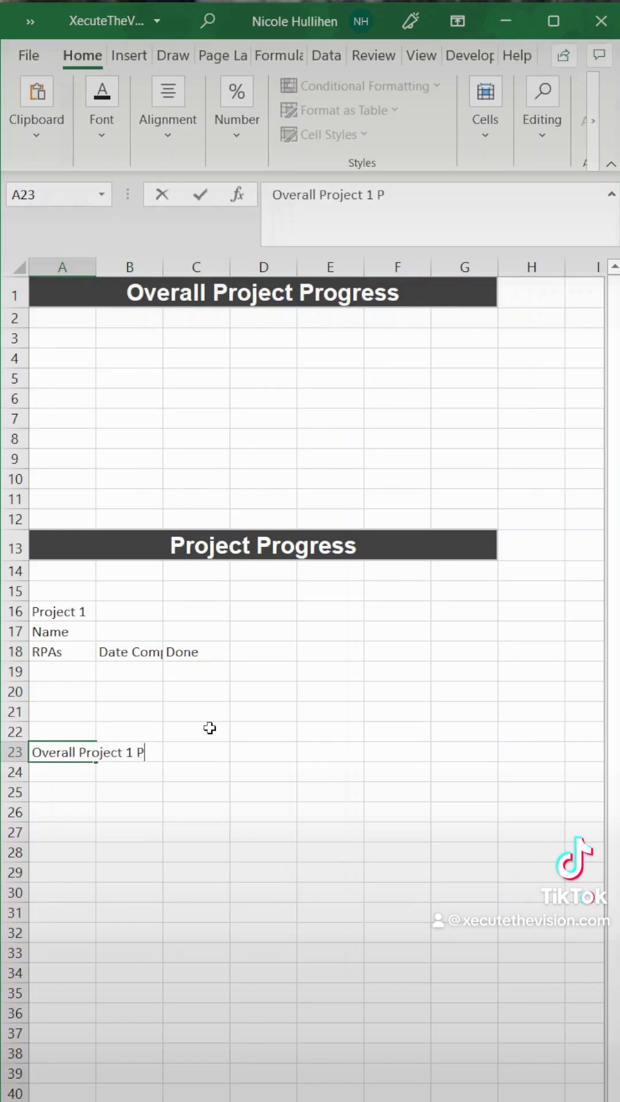
type("rogress")
key("Tab")
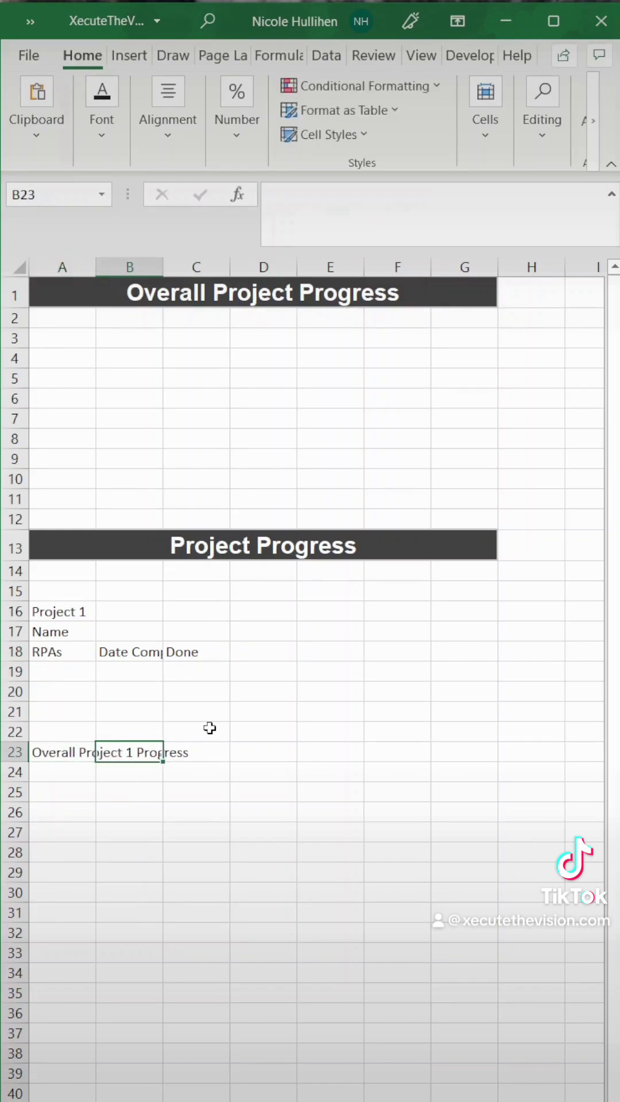
Step: Merge and centre the progress label across A23:B23 and autofit column B
left_click_drag(139, 752, 74, 751)
left_click(167, 115)
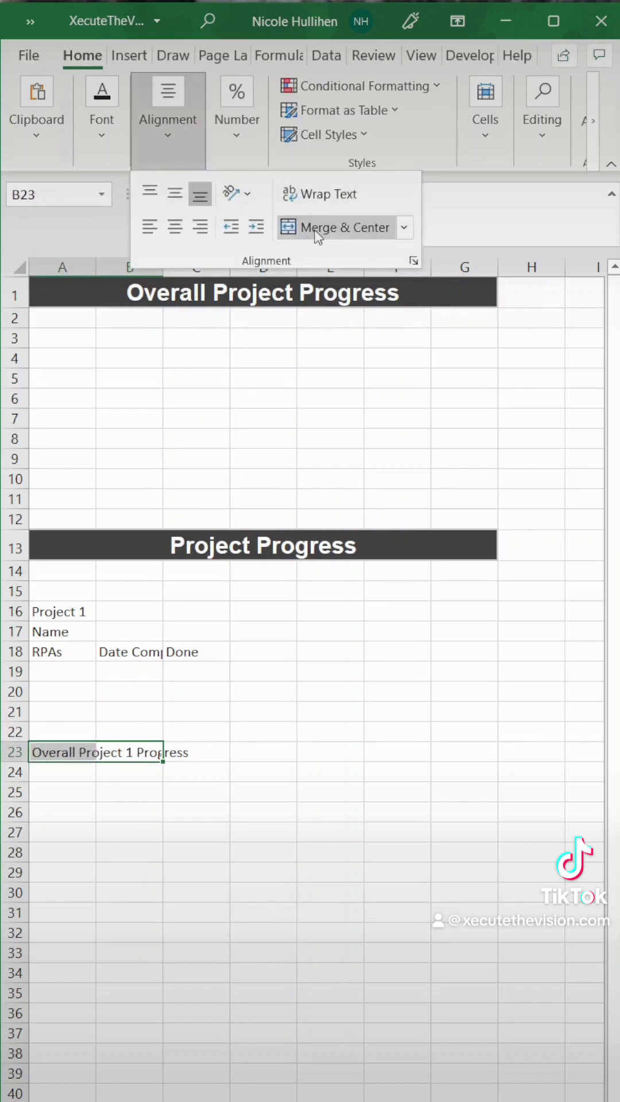
left_click(317, 229)
left_click(161, 266)
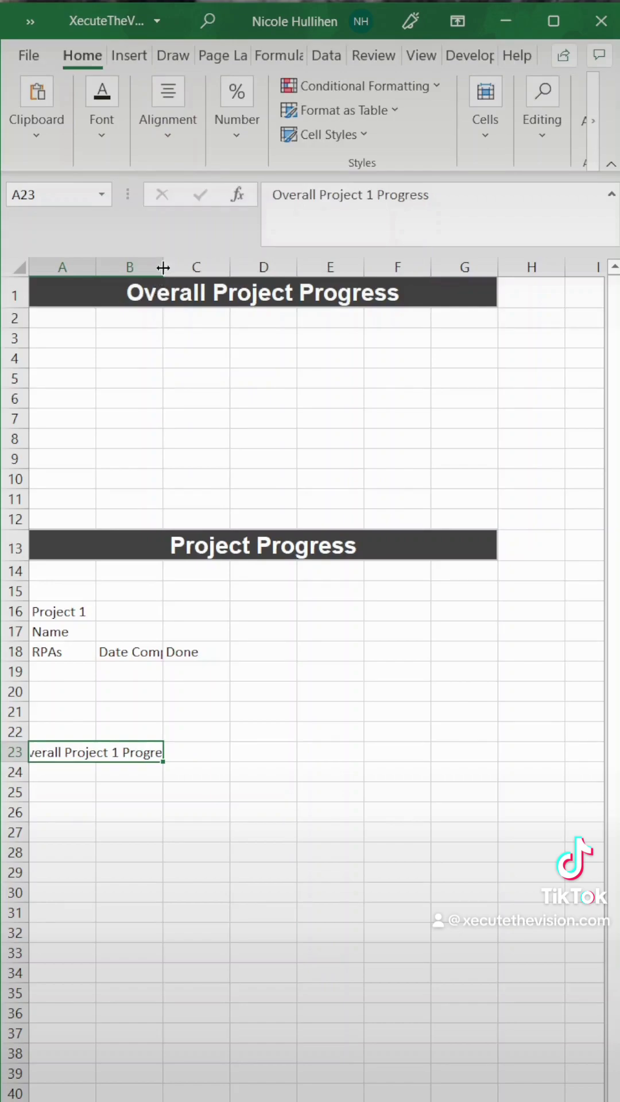
double_click(163, 267)
Step: Merge 'Project 1' across A16:C16 with dark fill, white bold 14-point text
left_click_drag(86, 603, 216, 604)
left_click(159, 124)
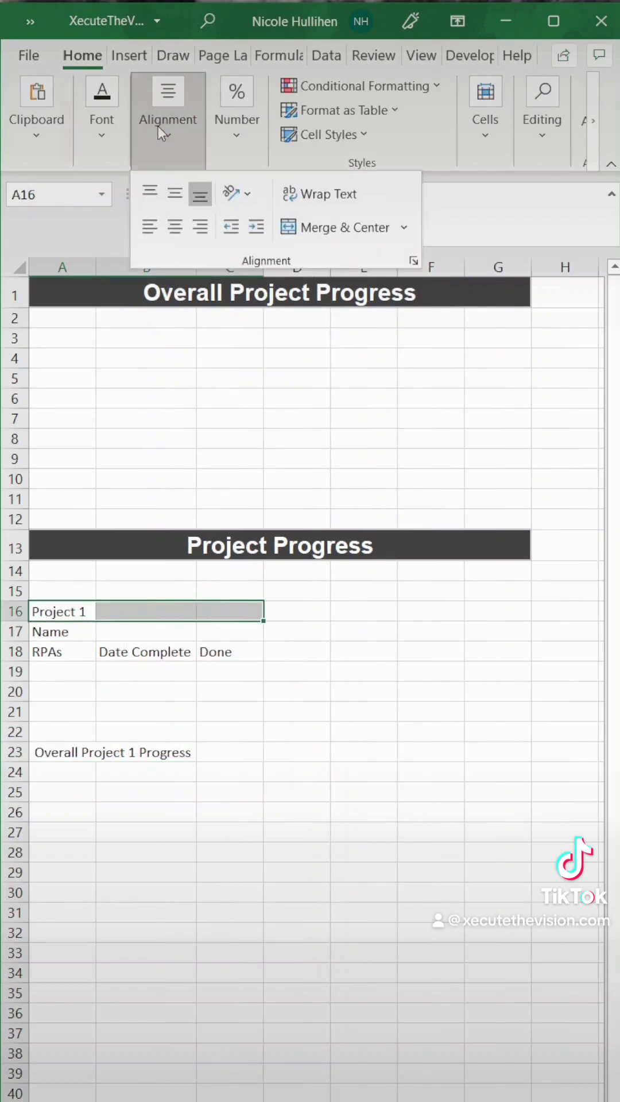
left_click(314, 226)
left_click(106, 143)
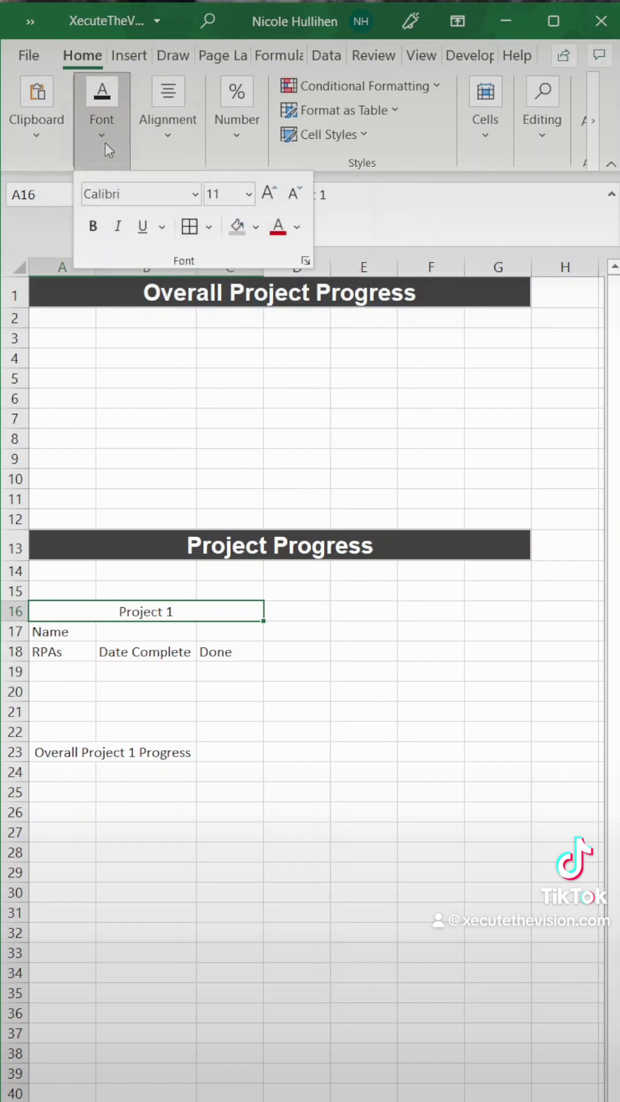
left_click(256, 227)
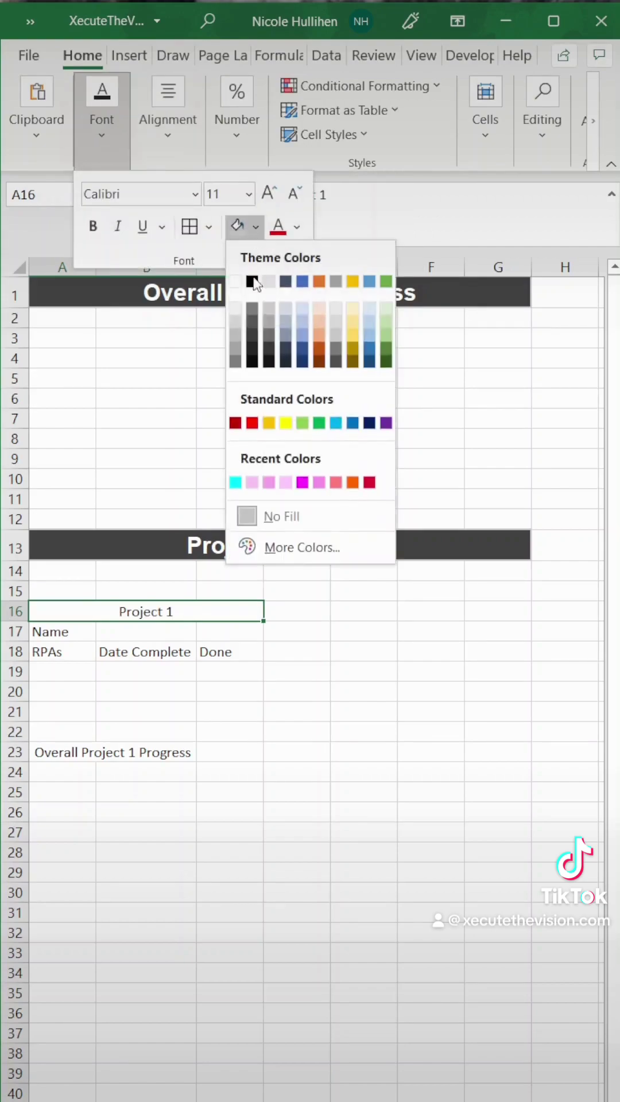
left_click(261, 344)
left_click(297, 230)
left_click(281, 314)
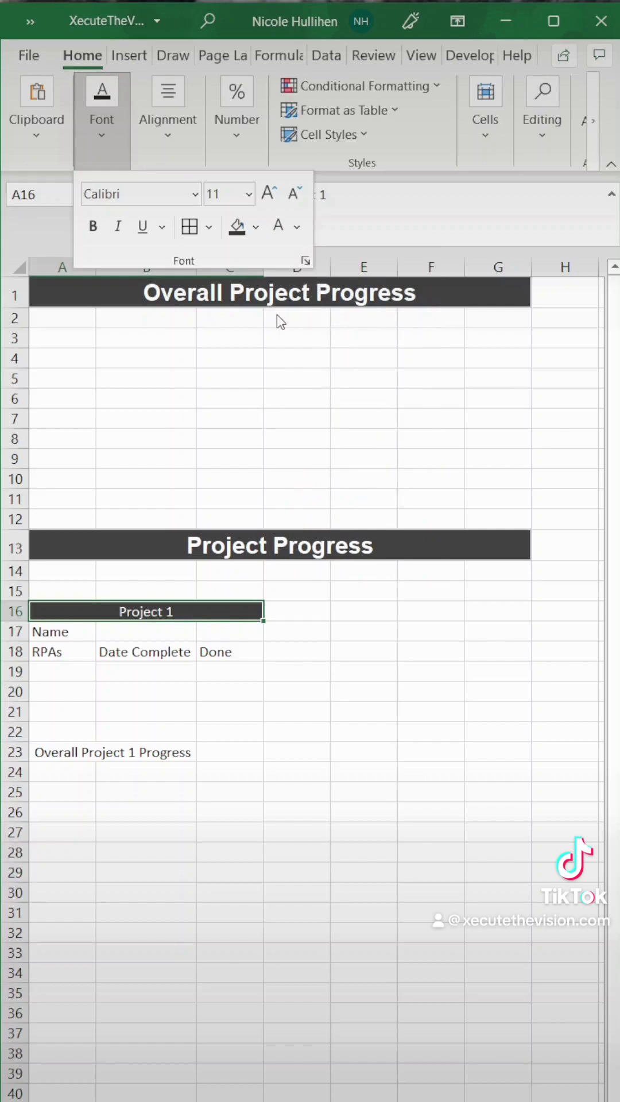
left_click(92, 227)
left_click(248, 194)
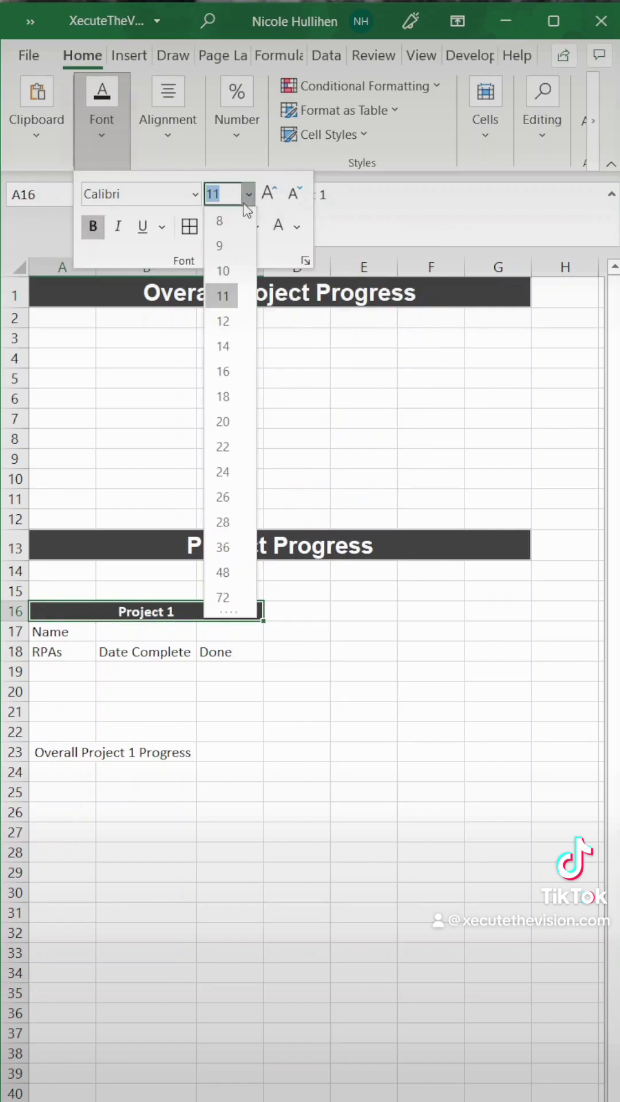
left_click(227, 346)
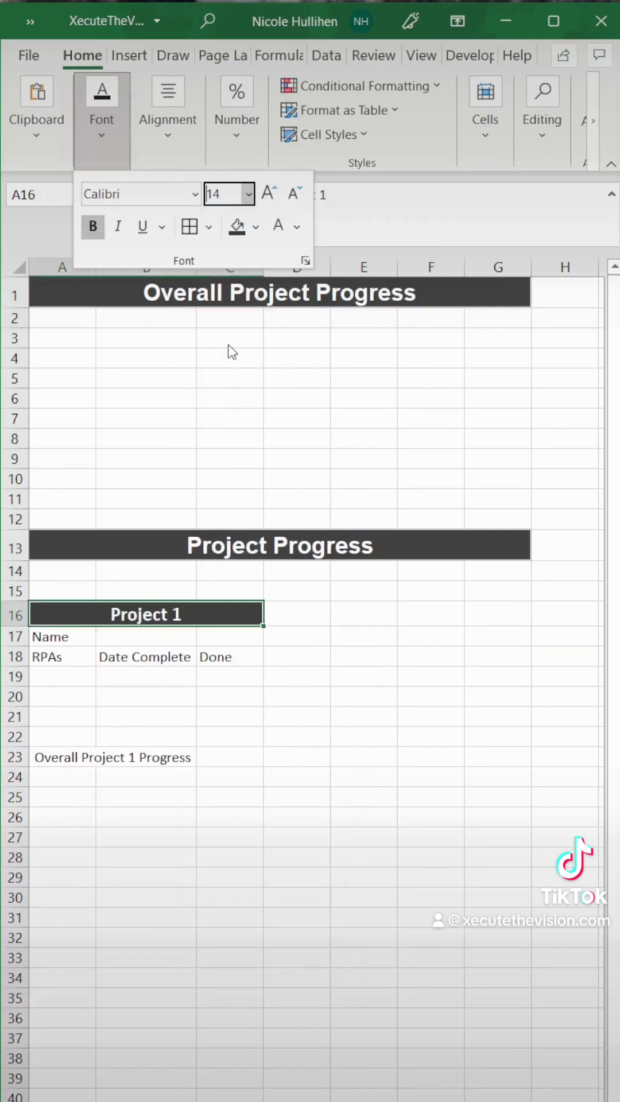
left_click(91, 635)
Step: Merge and centre 'Name' across A17:C17 and make it bold
left_click_drag(91, 634, 226, 633)
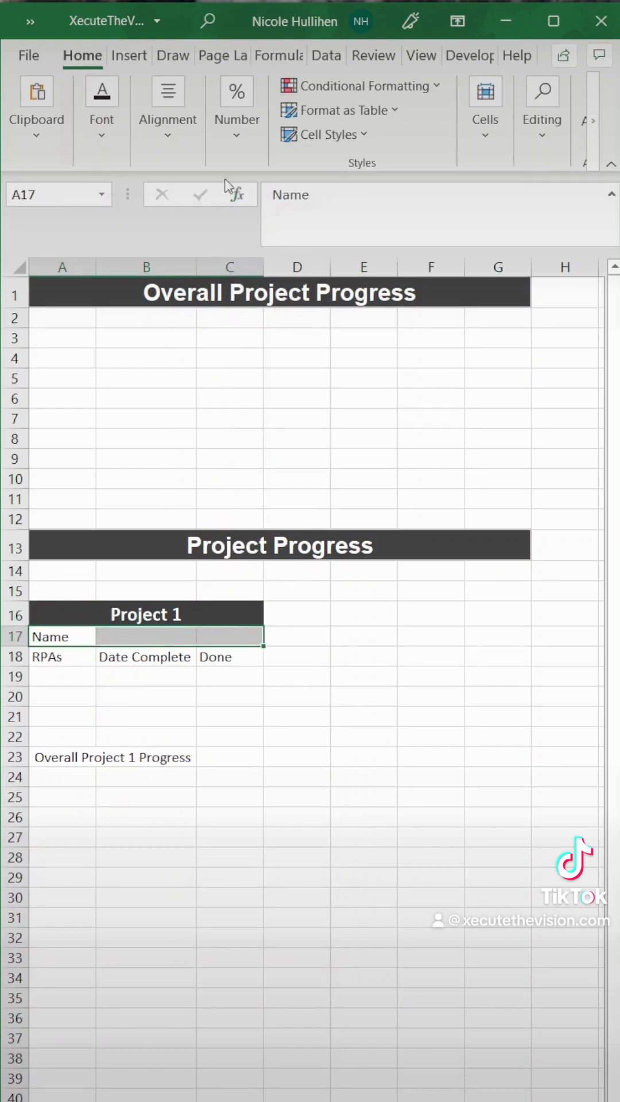
left_click(183, 146)
left_click(309, 229)
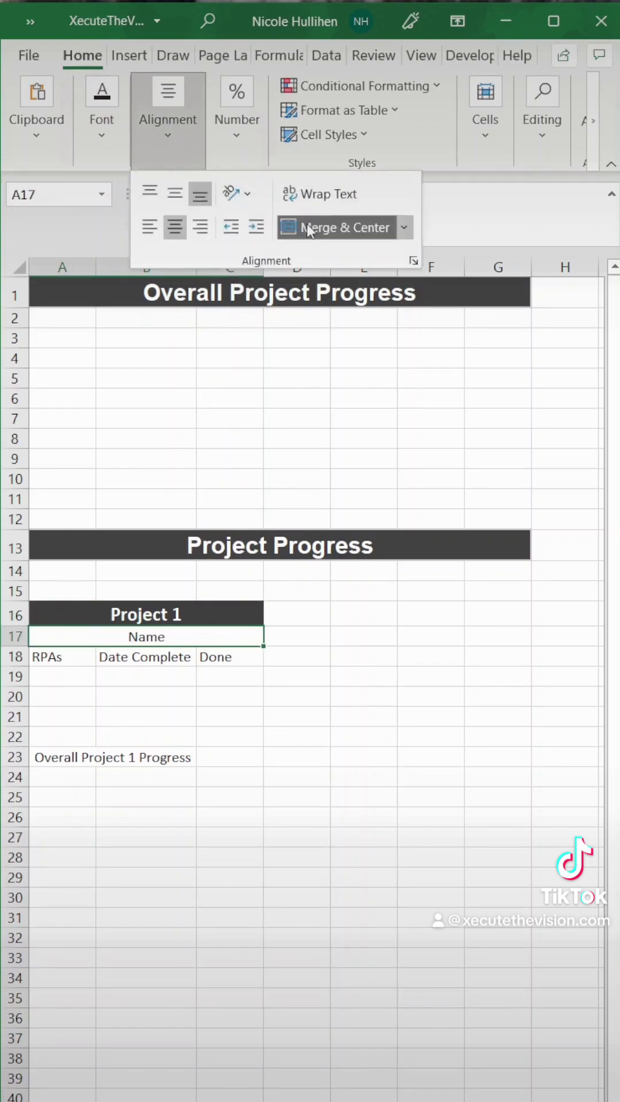
left_click(102, 129)
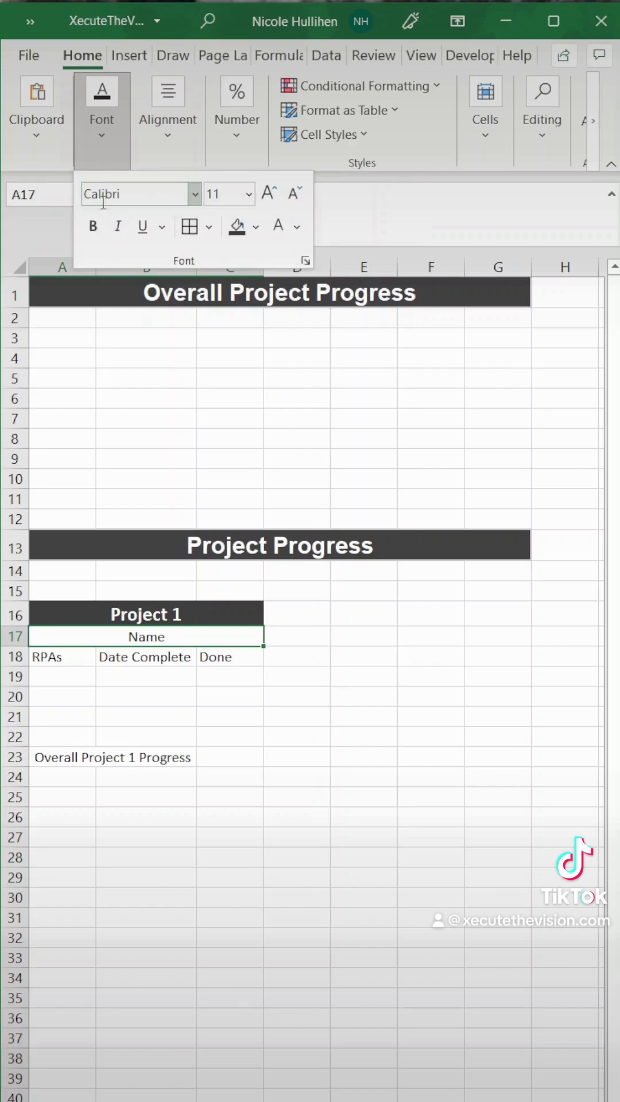
left_click(92, 226)
Step: Shade the Overall Project 1 Progress row A23:C23 light grey
left_click_drag(84, 653, 216, 654)
left_click_drag(87, 755, 227, 757)
left_click(128, 163)
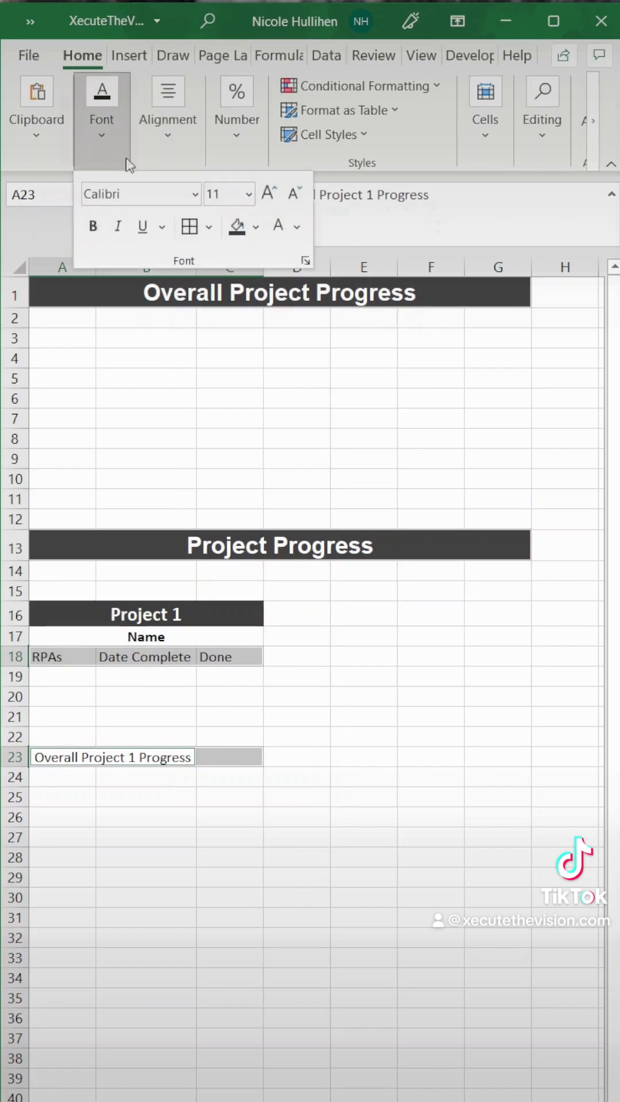
left_click(256, 227)
left_click(268, 294)
left_click(177, 759)
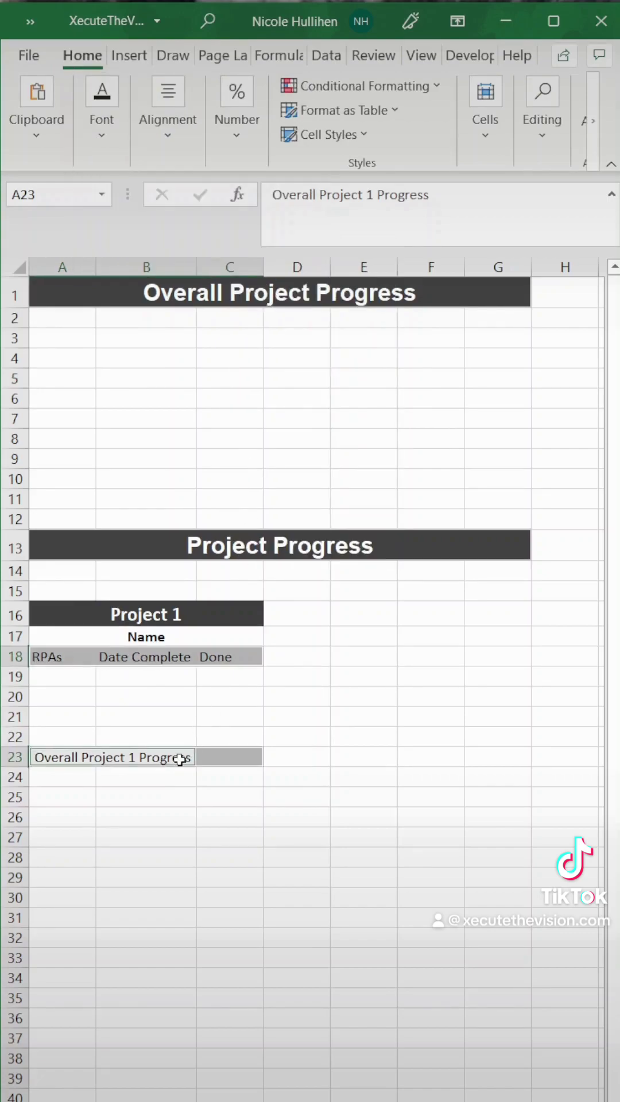
left_click(132, 764)
Step: Bold the A18:C18 headings and cell C23, then widen column A
left_click_drag(86, 658, 224, 658)
left_click(103, 115)
key("ctrl+b")
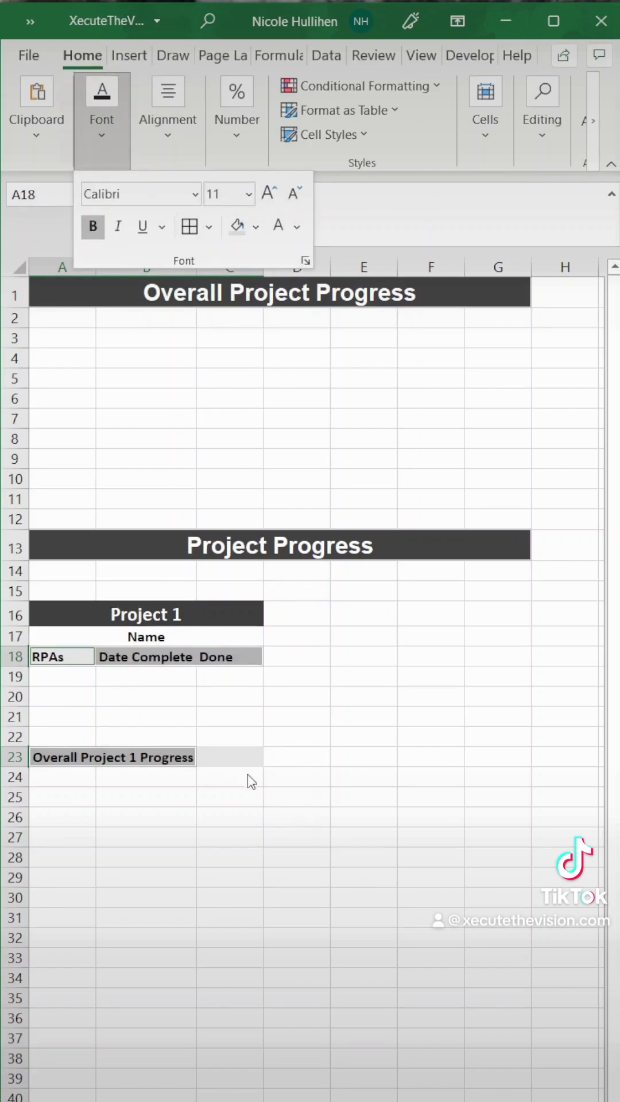
left_click(251, 779)
left_click(241, 757)
left_click(103, 118)
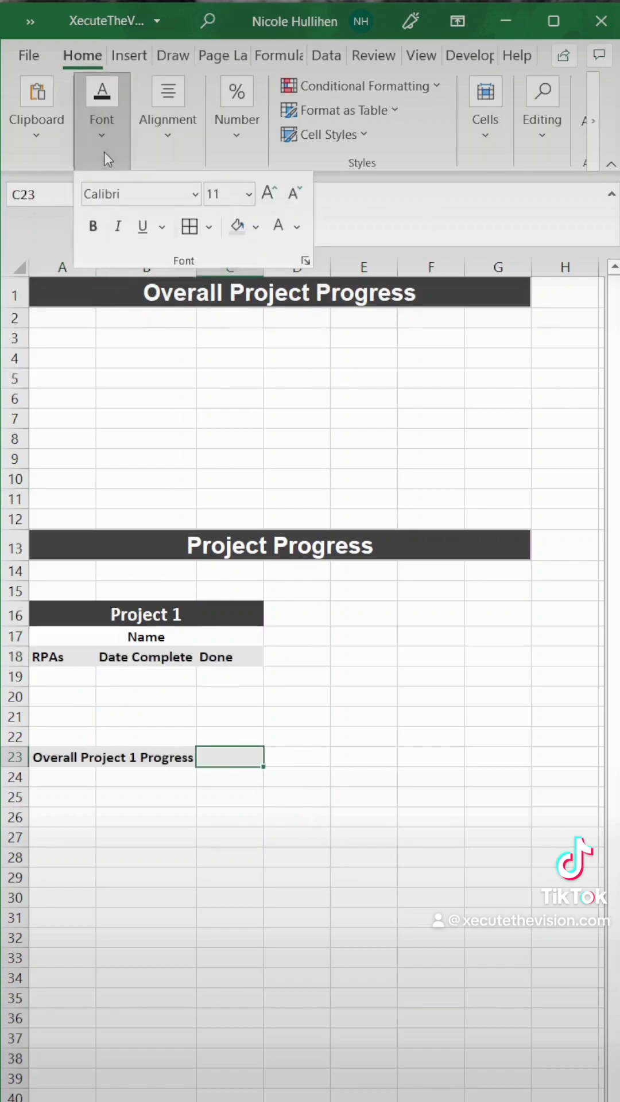
left_click(87, 225)
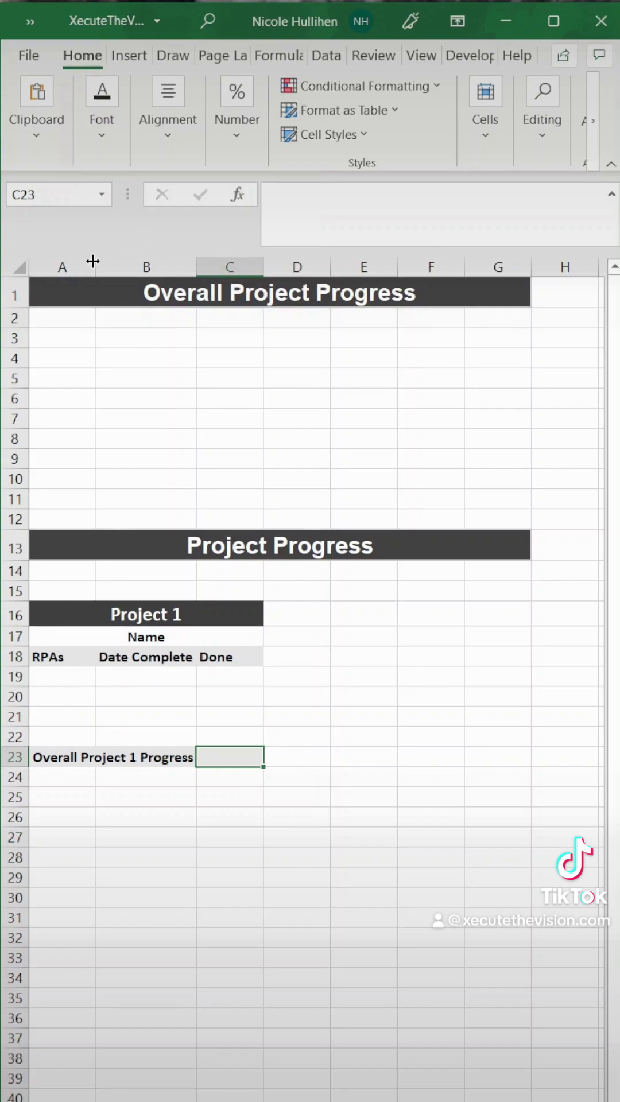
left_click_drag(92, 262, 152, 265)
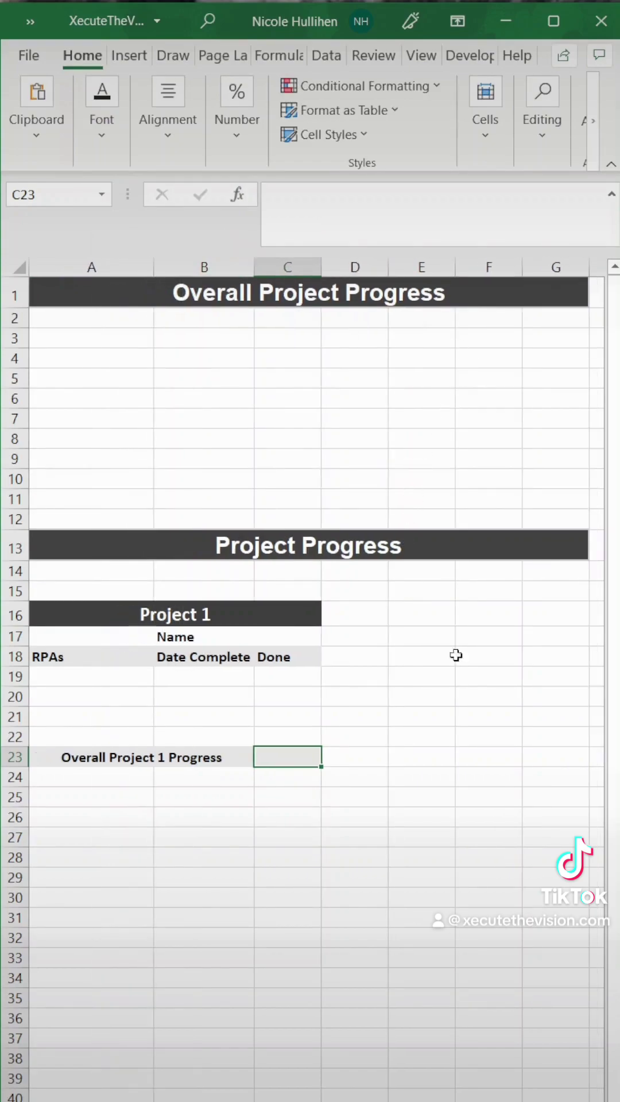
left_click_drag(297, 659, 297, 755)
Step: Centre the contents of the Done column C18:C23
left_click(167, 123)
left_click(175, 227)
left_click(421, 55)
Step: Draw a Form Control checkbox in C19, remove its label, and test it
left_click(469, 55)
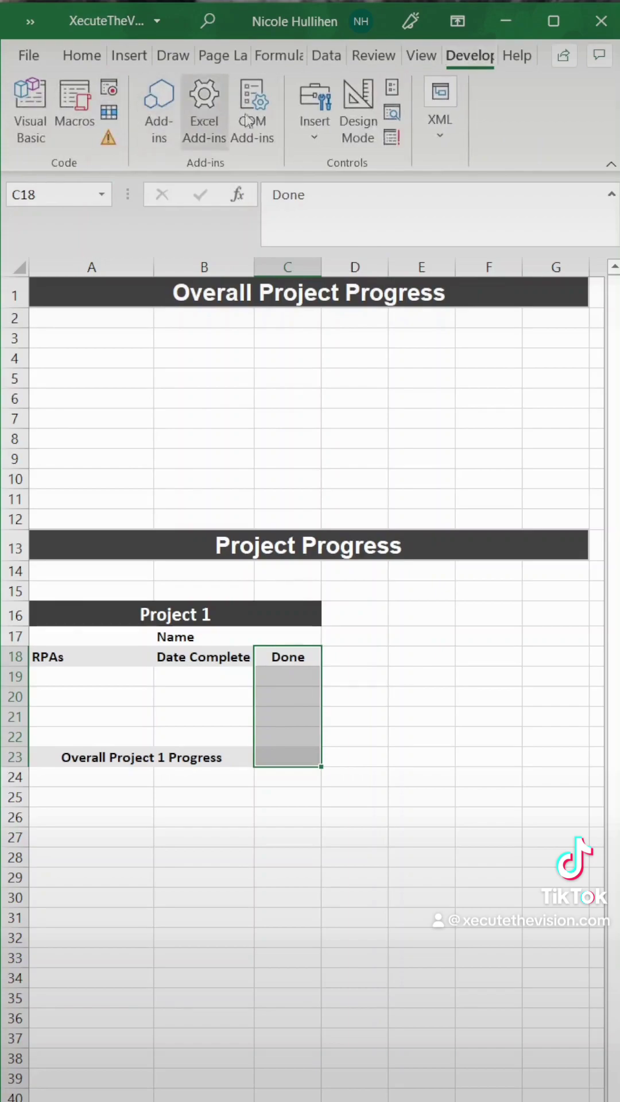
left_click(315, 126)
left_click(347, 187)
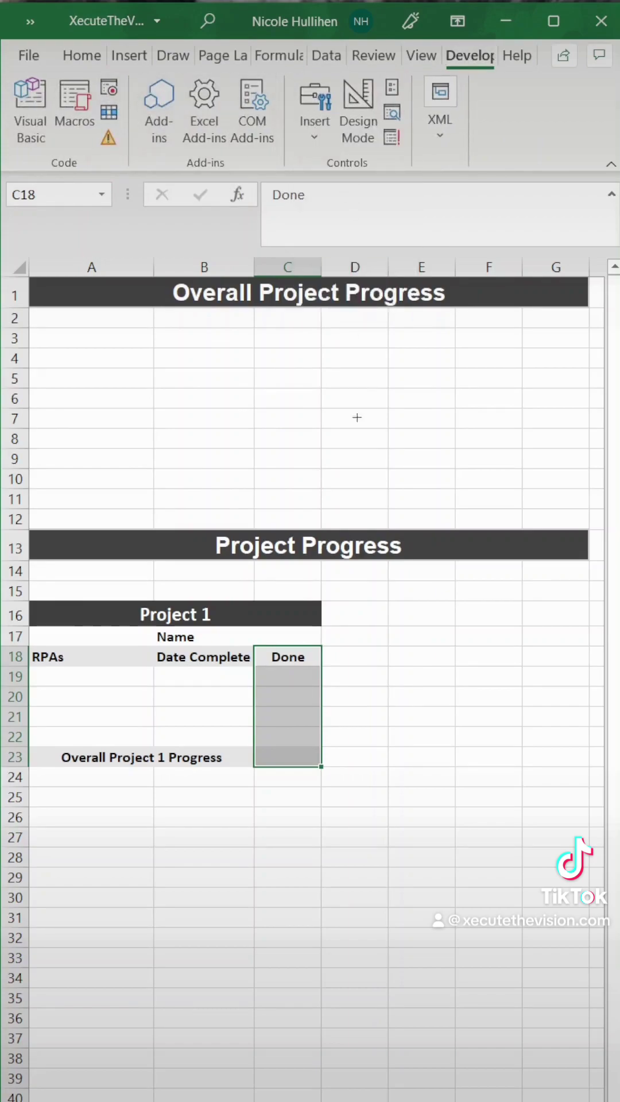
left_click_drag(275, 664, 303, 688)
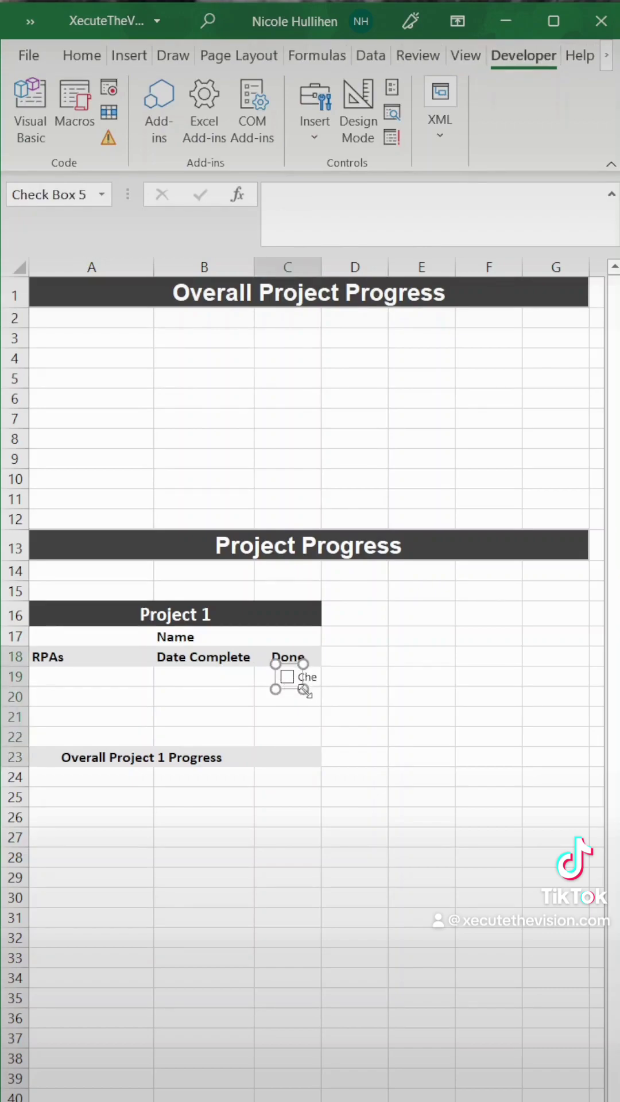
left_click_drag(304, 691, 381, 691)
left_click(303, 677)
left_click(352, 679)
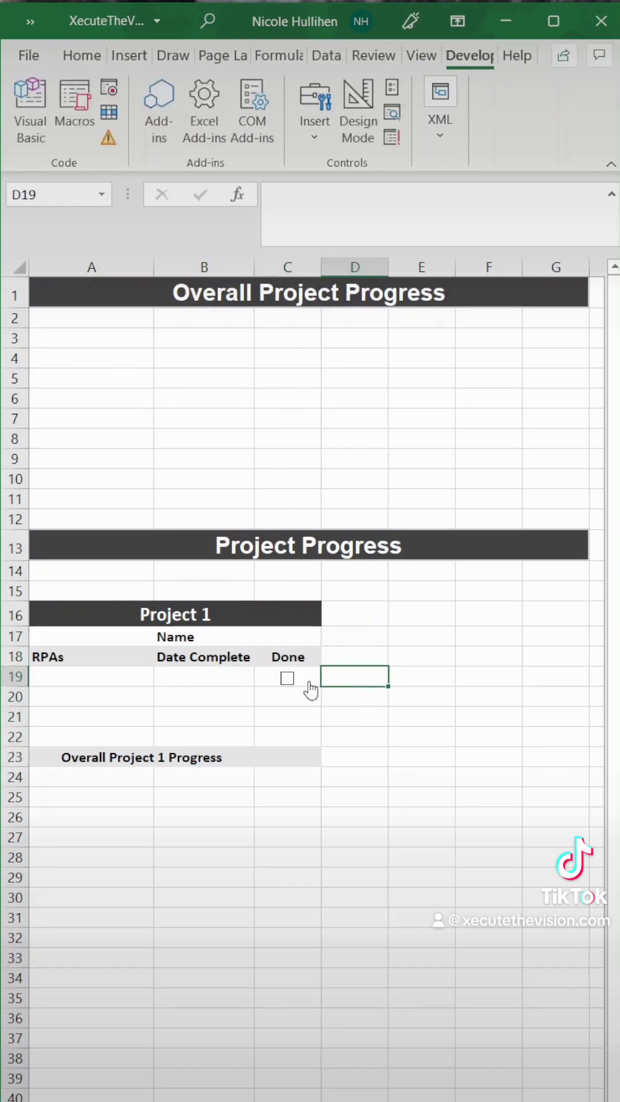
left_click(310, 688)
left_click(308, 686)
Step: Copy the checkbox into C20, C21 and C22
right_click(291, 682)
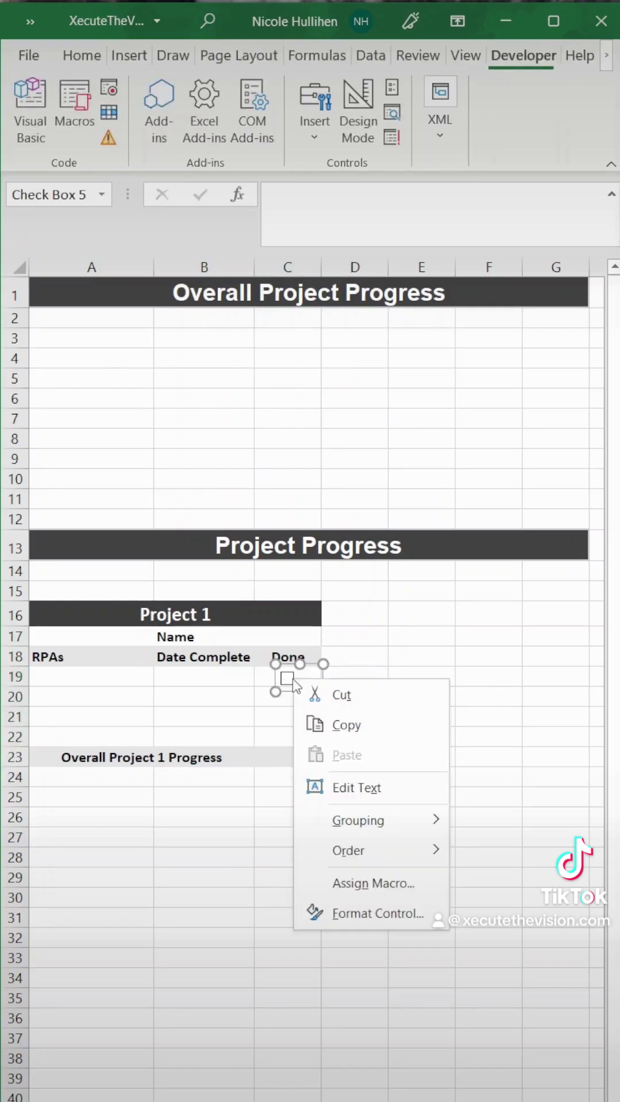
left_click(333, 722)
key("ctrl+v")
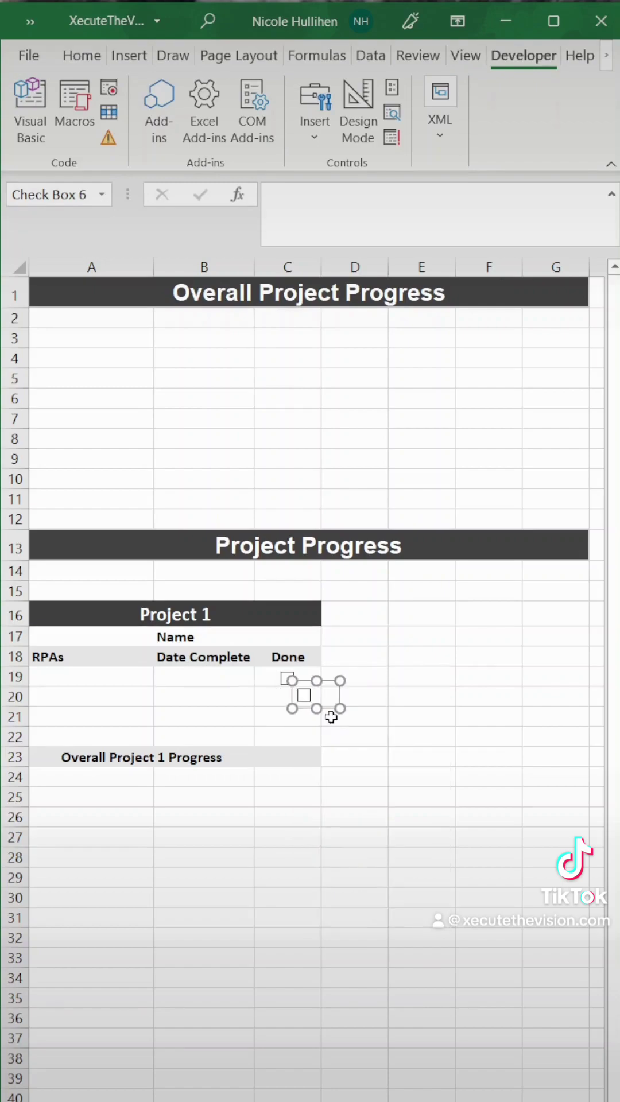
left_click_drag(333, 694, 307, 723)
key("ctrl+v")
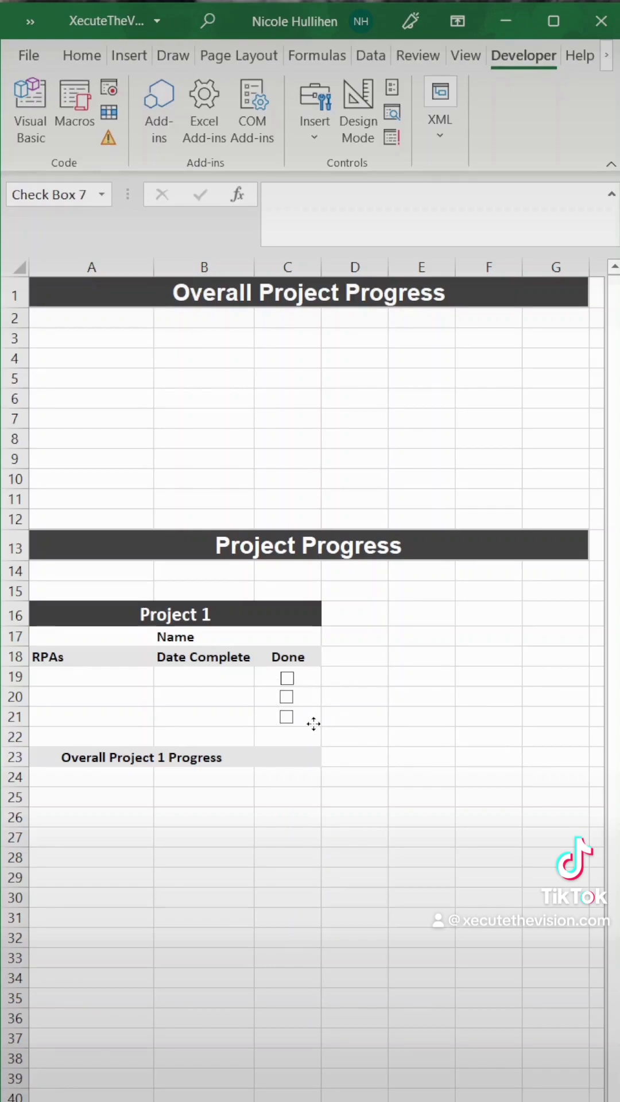
key("ctrl+v")
left_click_drag(331, 697, 313, 740)
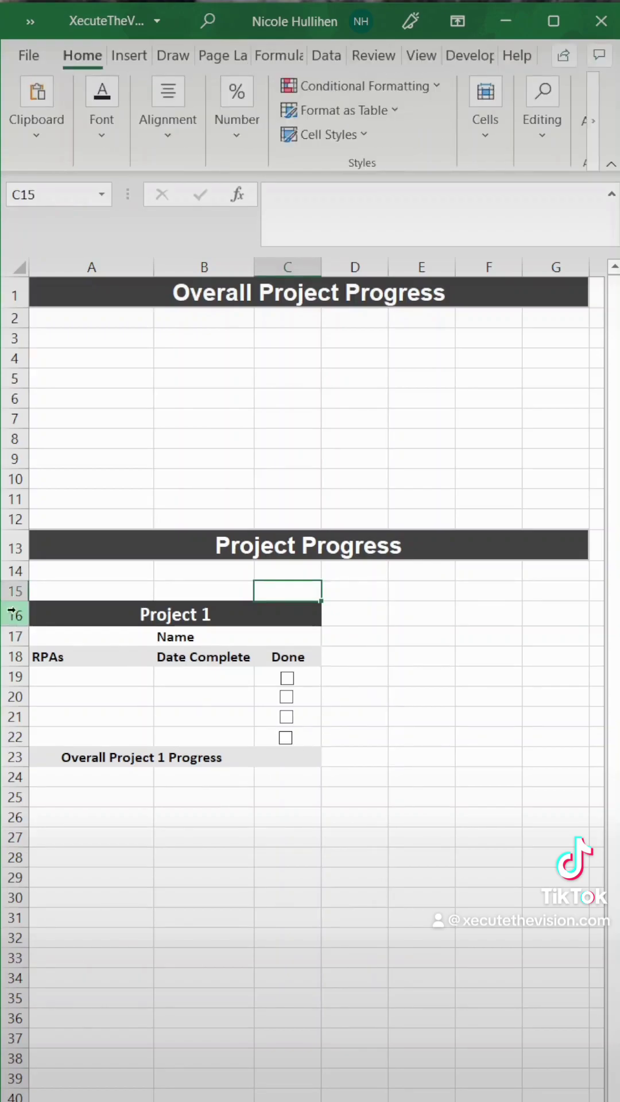
Step: Make row 15 taller and enter =COUNTIF(C19:C22,"True")/COUNTA(C19:C22) in C15
left_click_drag(17, 600, 18, 616)
type("=countif")
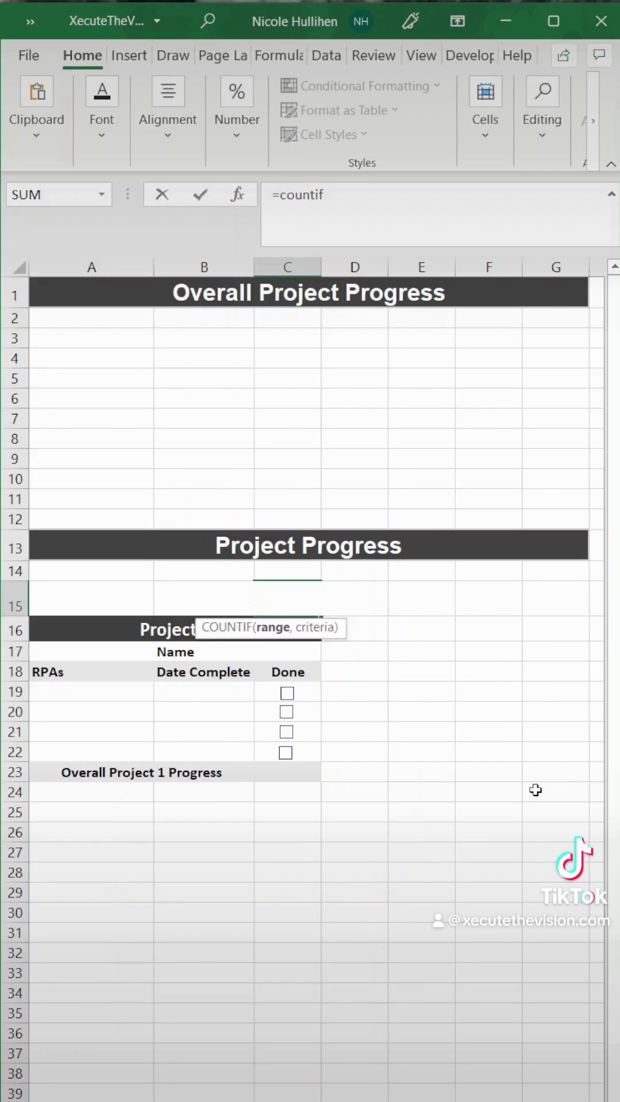
key("Tab")
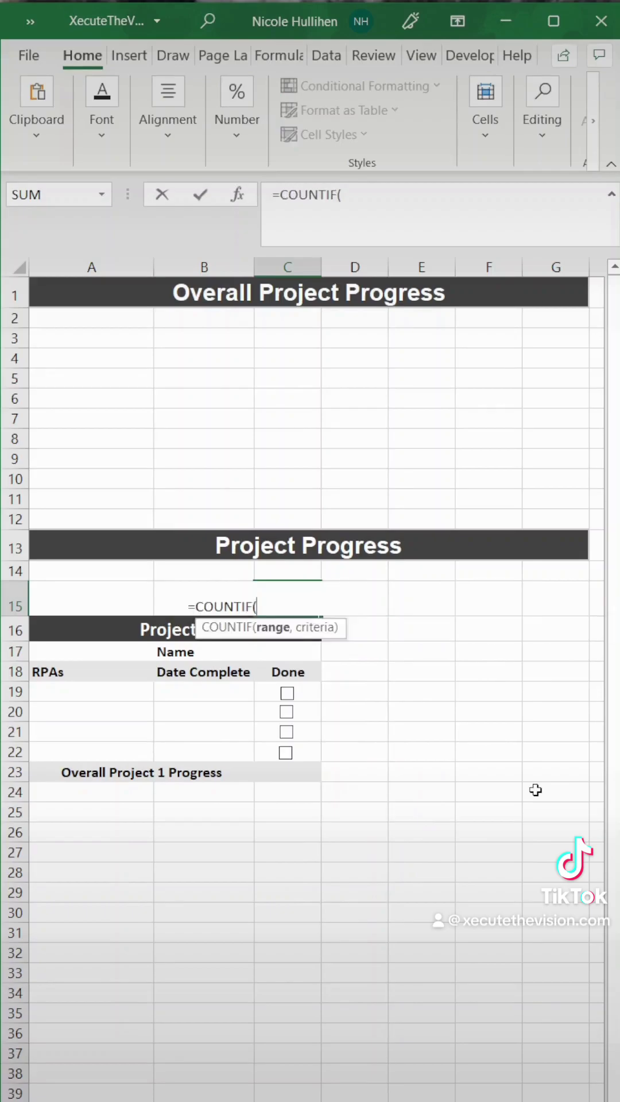
type("c19:c22,\"True")
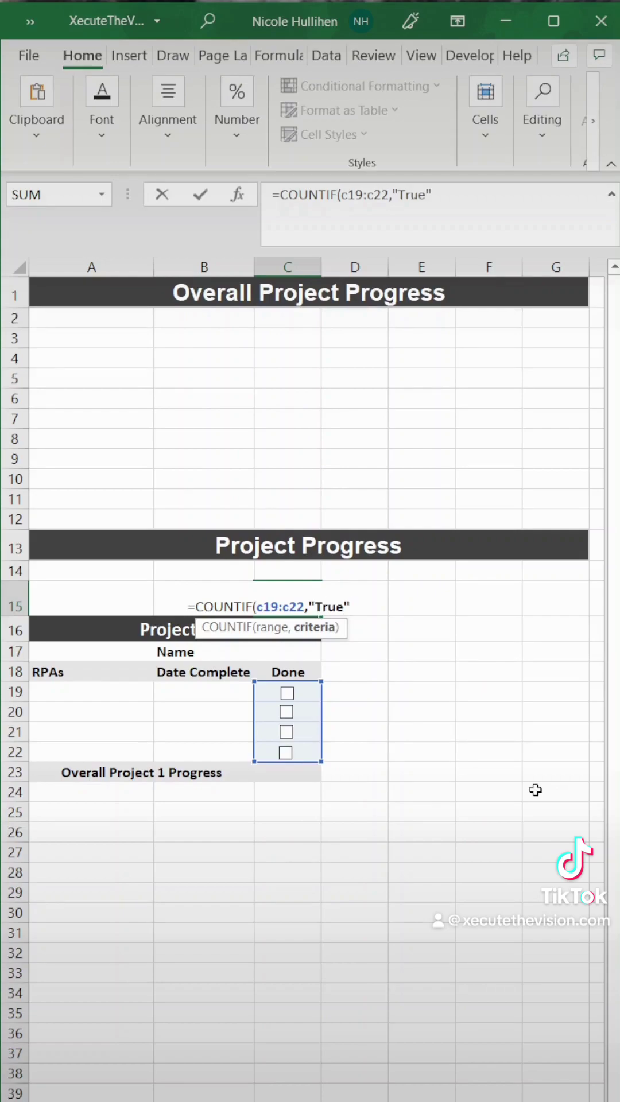
type("\")/count")
key("Down")
key("Tab")
type("c19:c")
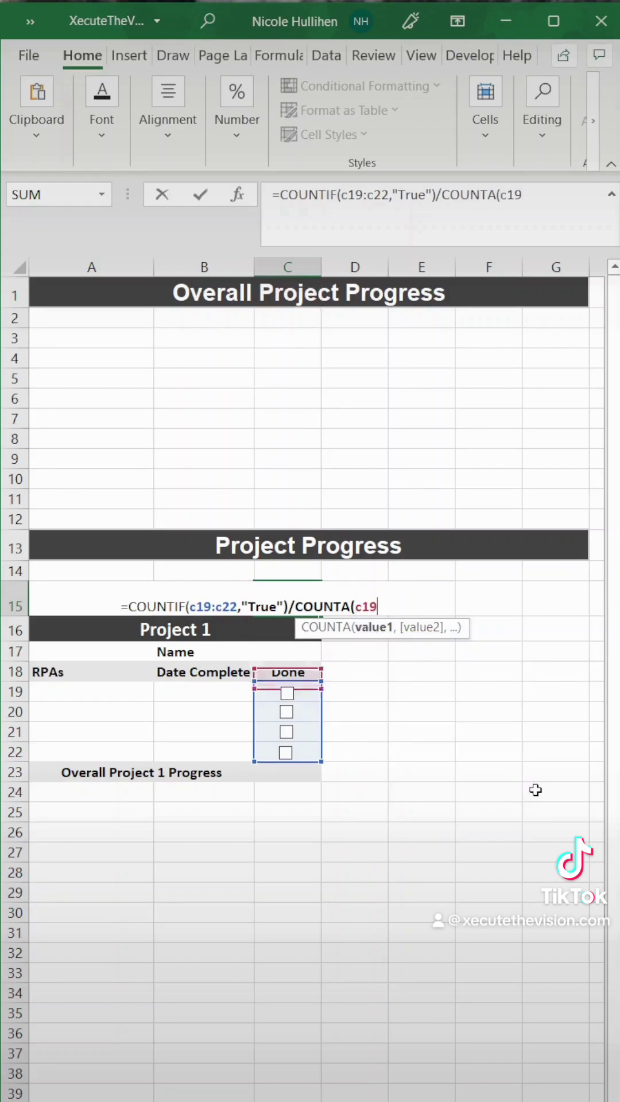
type("22)")
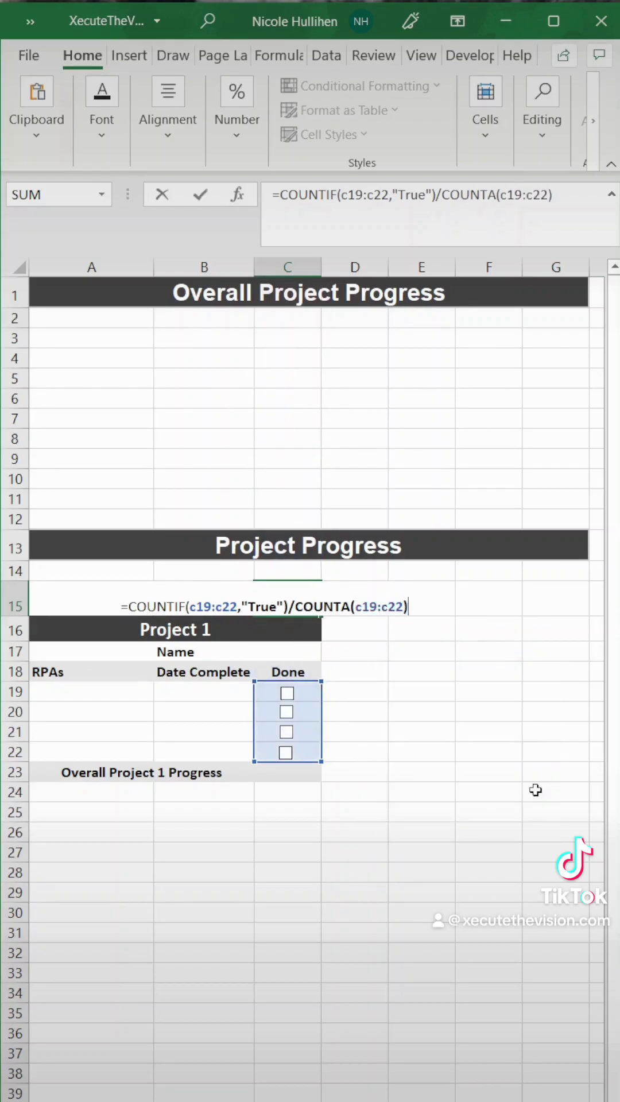
key("Return")
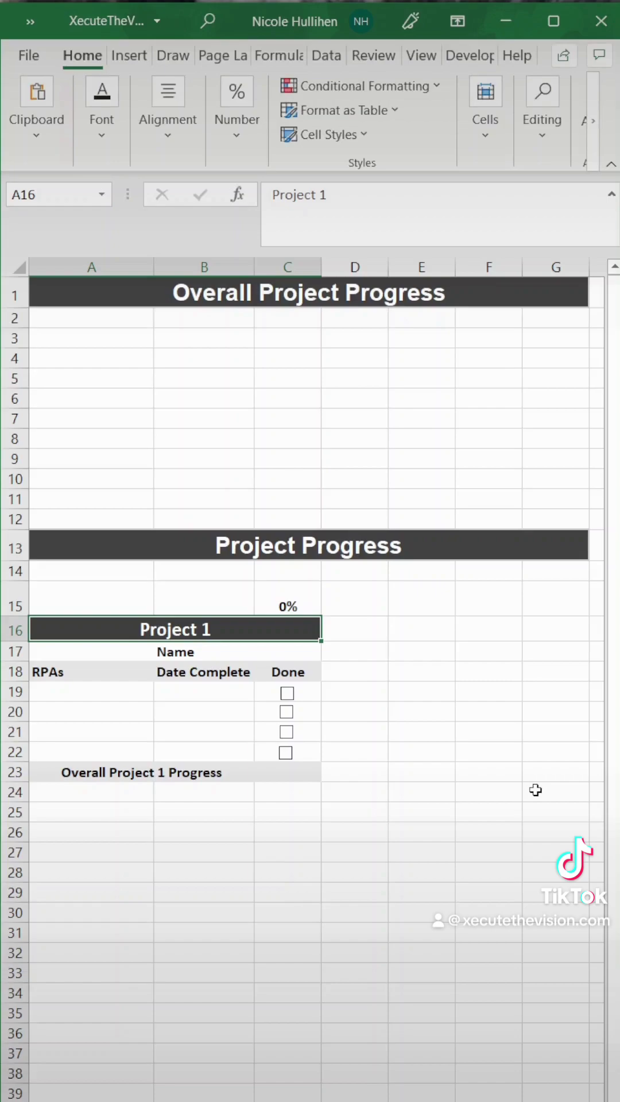
Step: Link the row 20 checkbox to cell C20 through its control settings
left_click(290, 698)
left_click(291, 698)
right_click(290, 722)
left_click(343, 952)
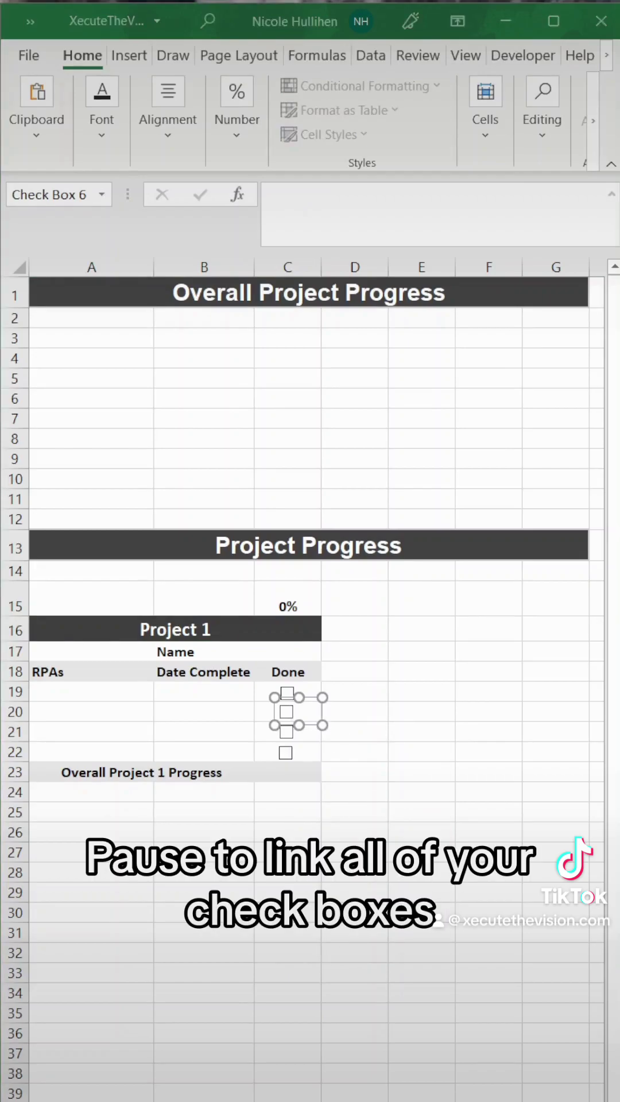
left_click_drag(608, 352, 270, 159)
left_click(281, 315)
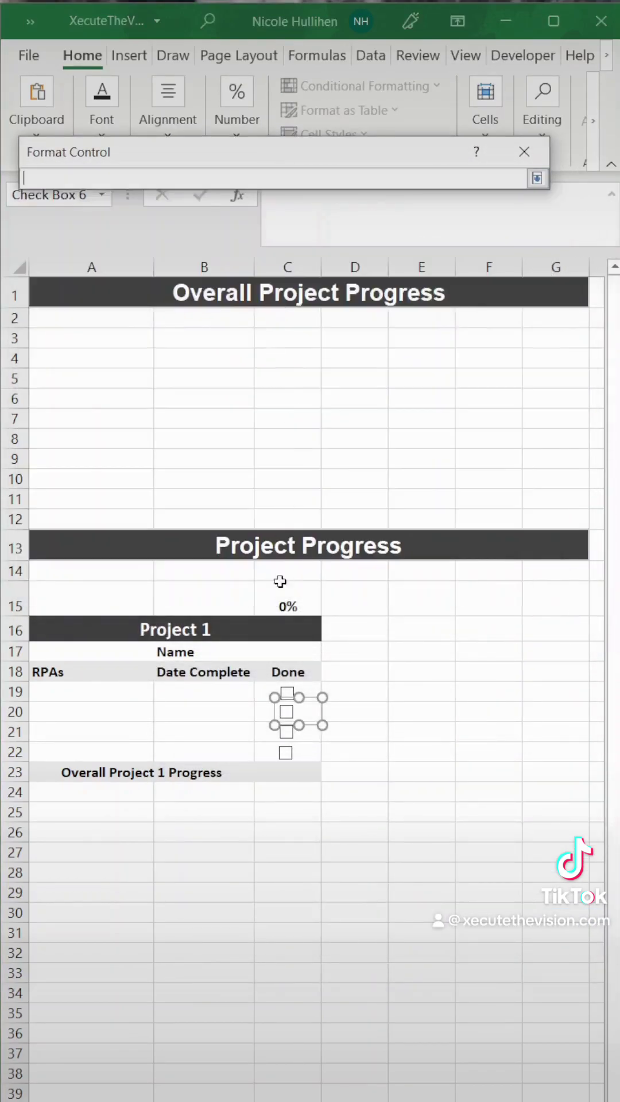
left_click(259, 709)
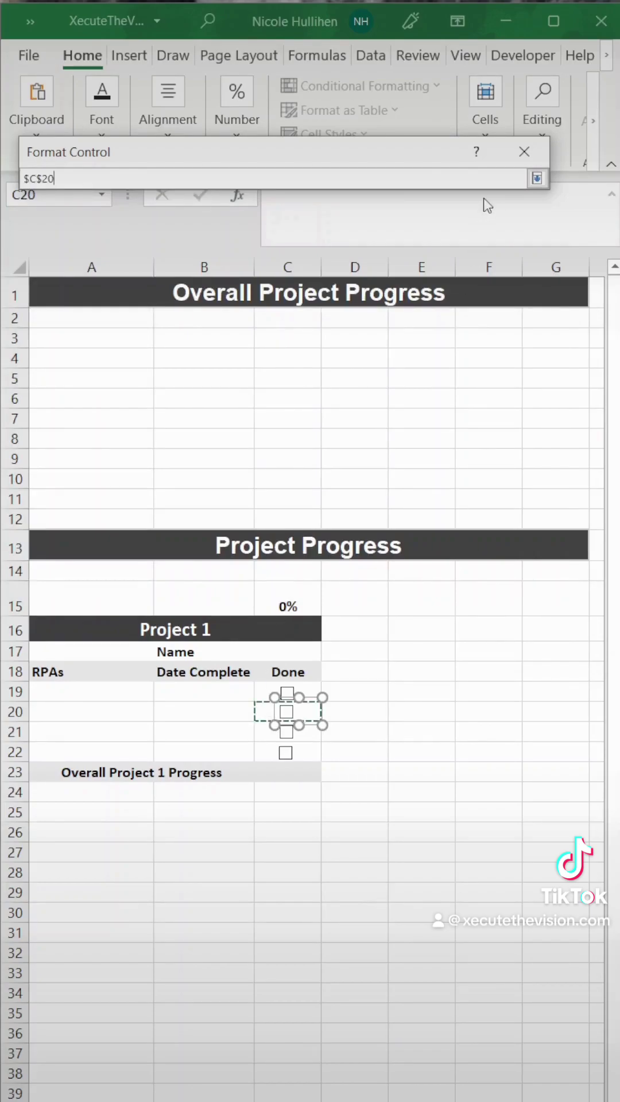
left_click(537, 178)
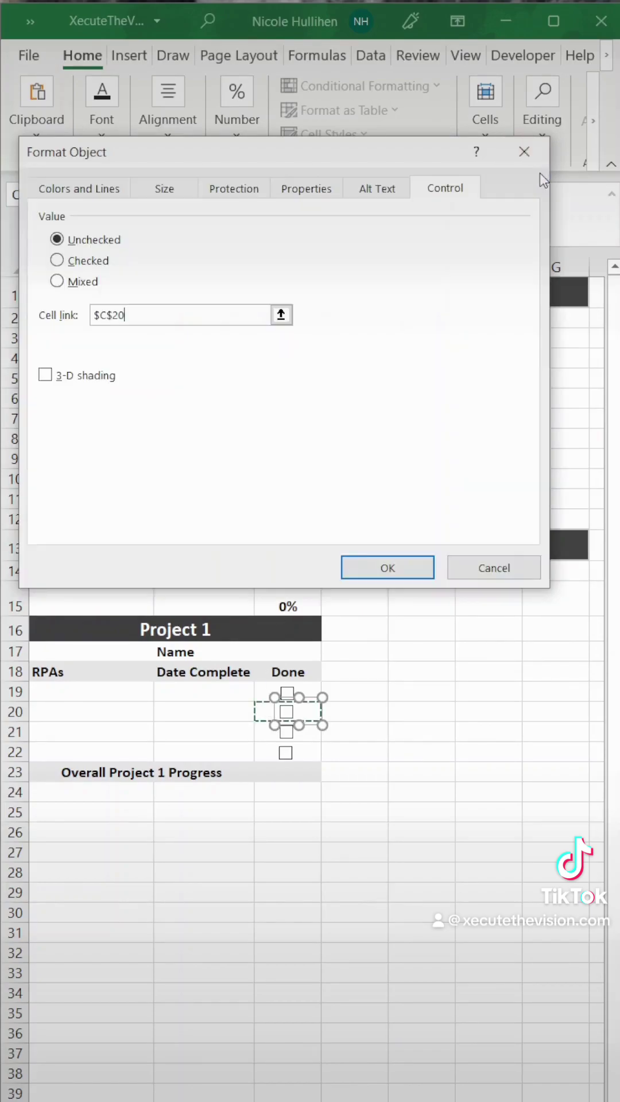
left_click(395, 563)
Step: Test the Done boxes, showing 50% then 100%, then clear them back to 0%
left_click(333, 744)
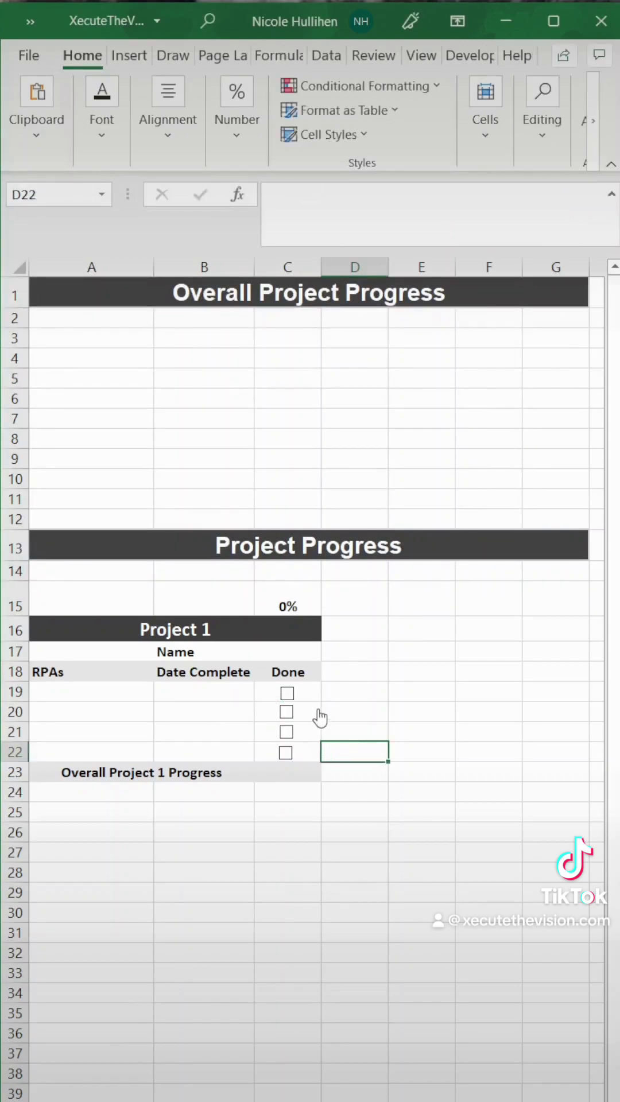
left_click_drag(337, 688, 310, 753)
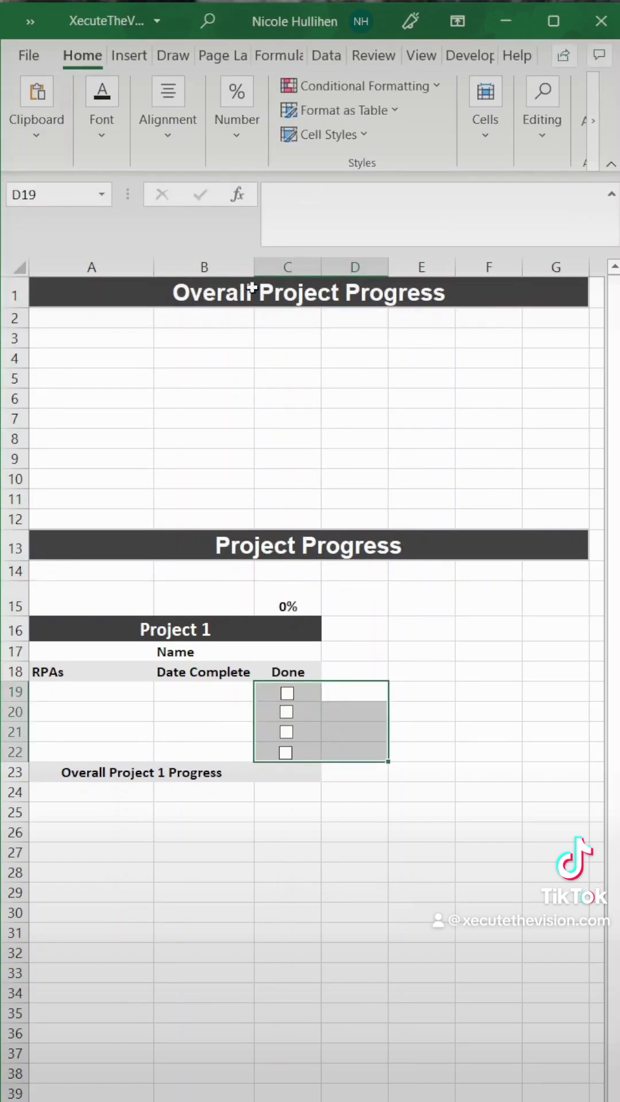
left_click(102, 132)
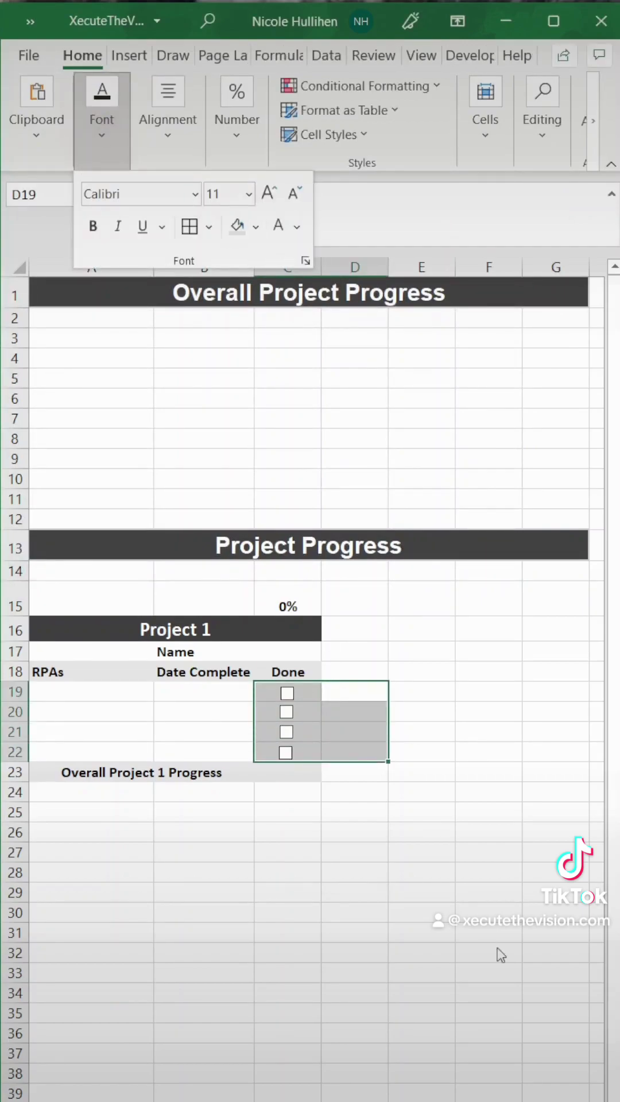
left_click(373, 728)
left_click(348, 672)
left_click(286, 712)
left_click(287, 693)
left_click(287, 693)
left_click(286, 712)
left_click(361, 727)
key("Right")
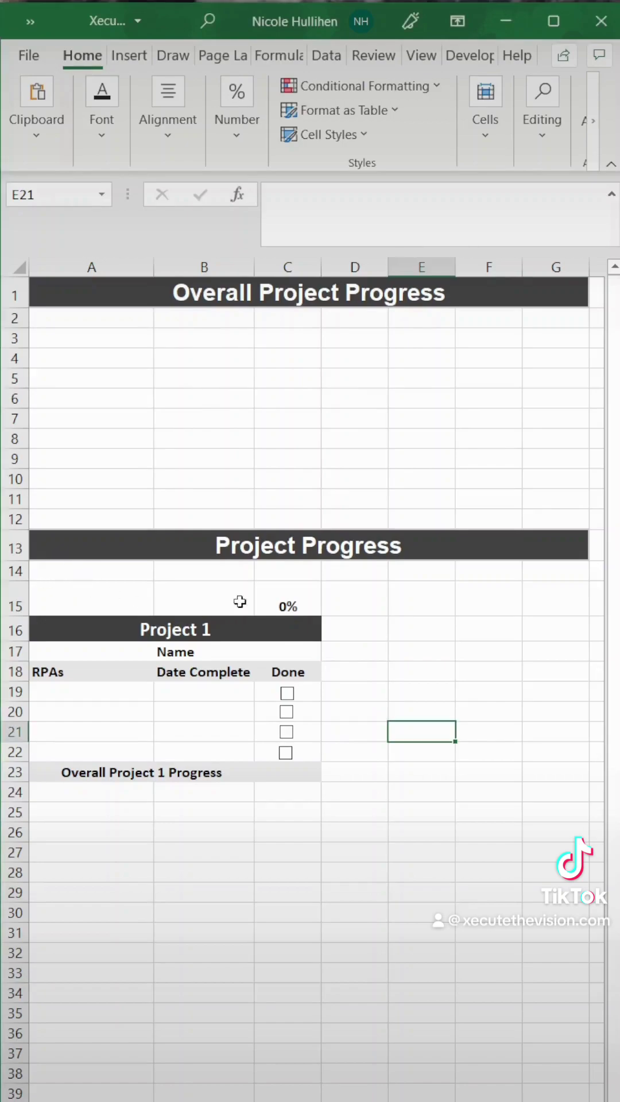
Step: Set the C15 percentage to font size 20
left_click(268, 595)
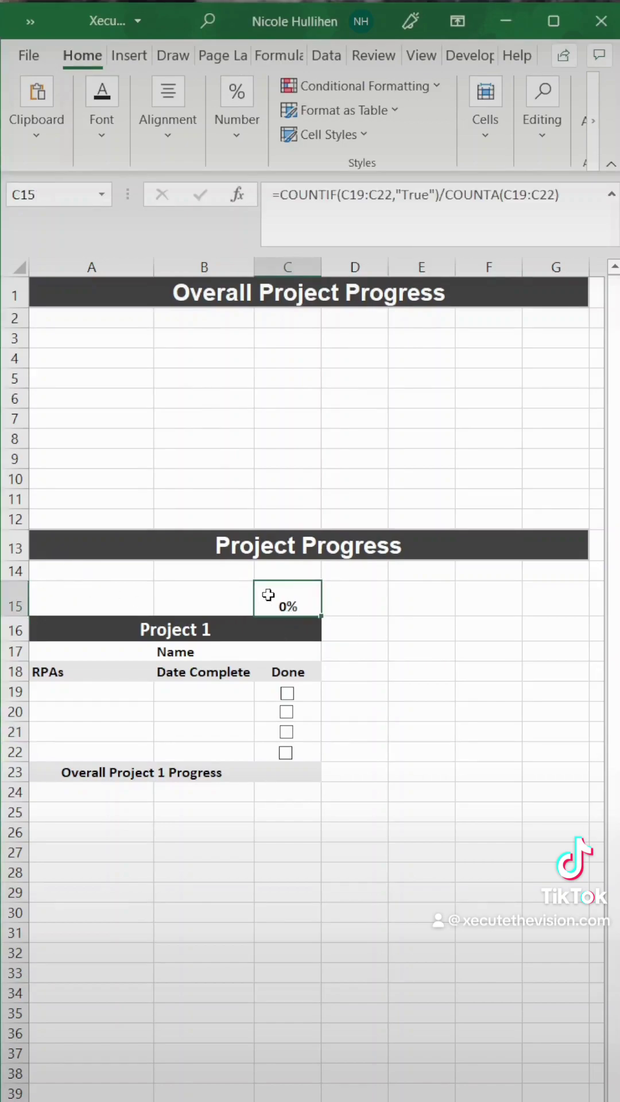
left_click(93, 140)
left_click(248, 194)
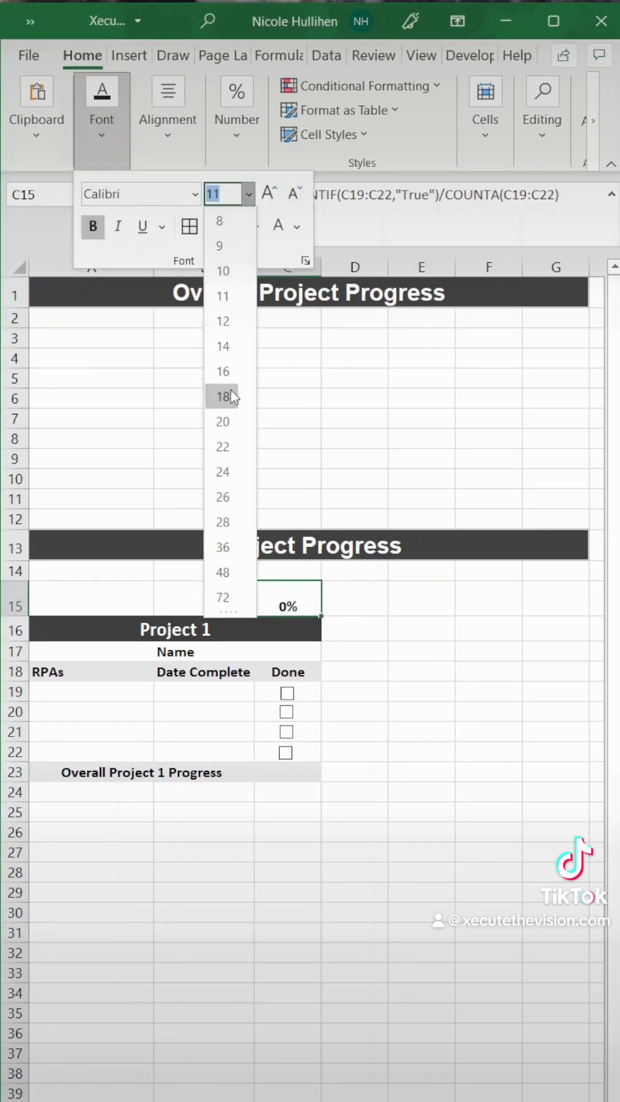
left_click(222, 422)
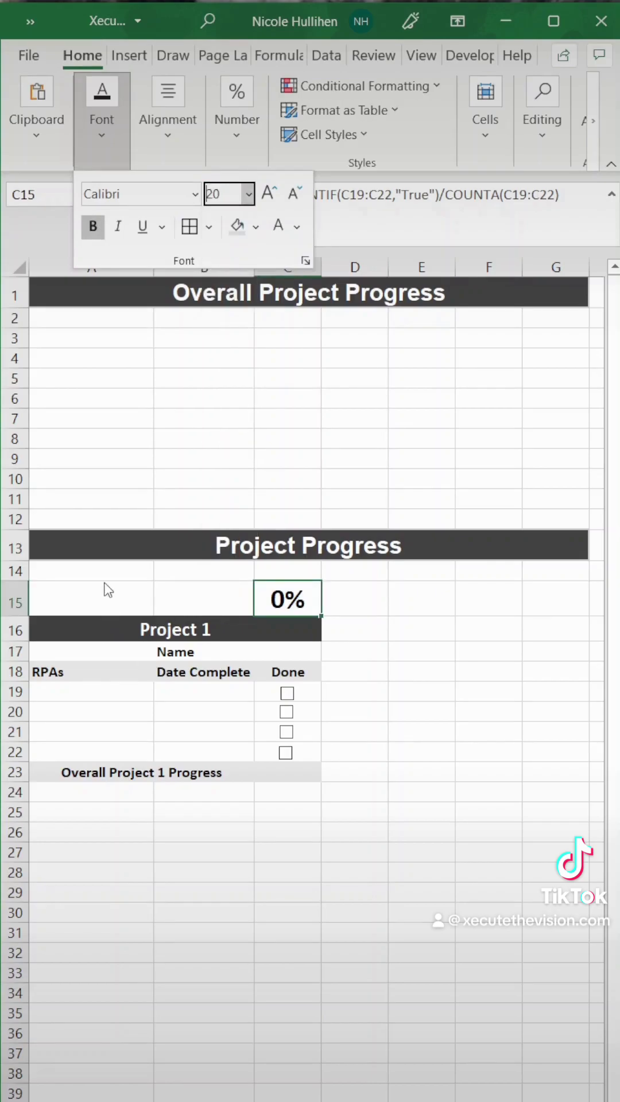
left_click(103, 656)
Step: Enter the progress bar formula =REPT("|",70*C15) in A15
left_click(100, 601)
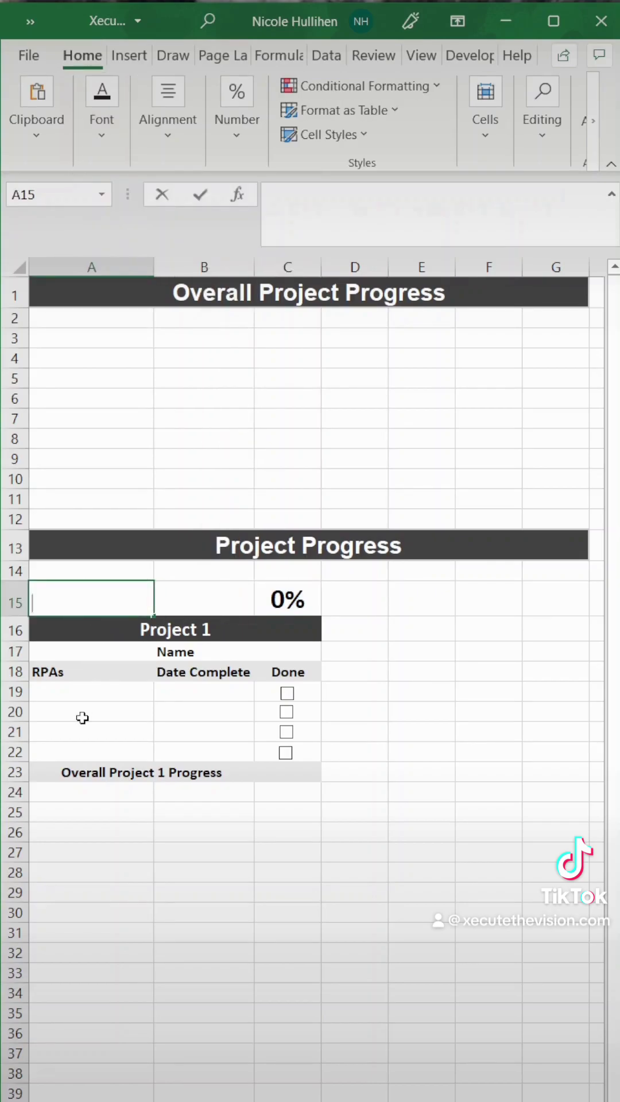
type("=rept(")
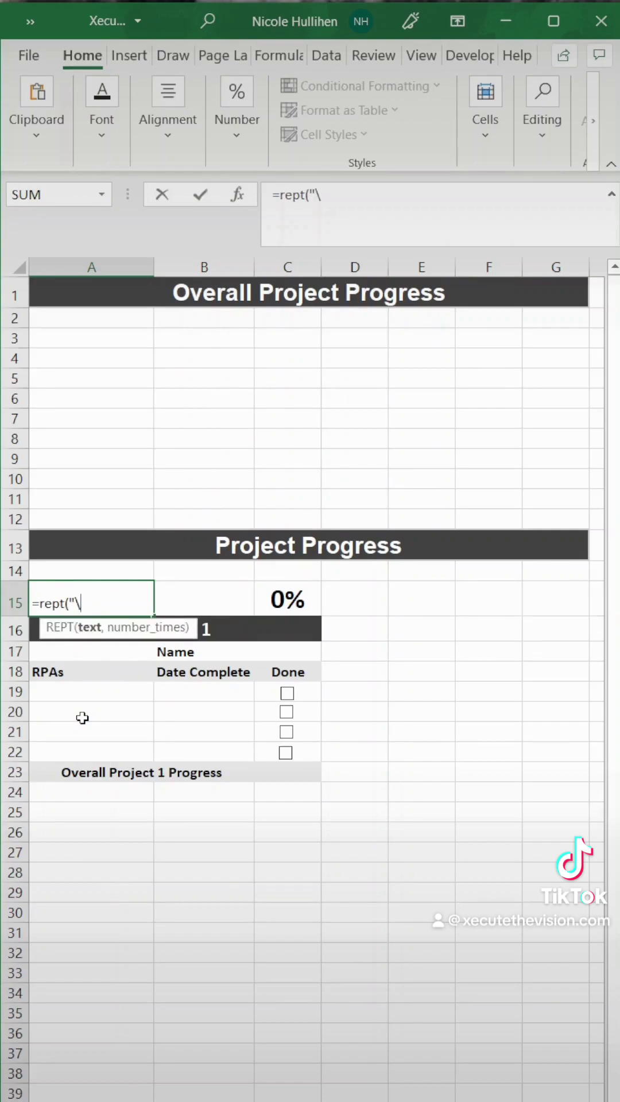
type("\"|\",")
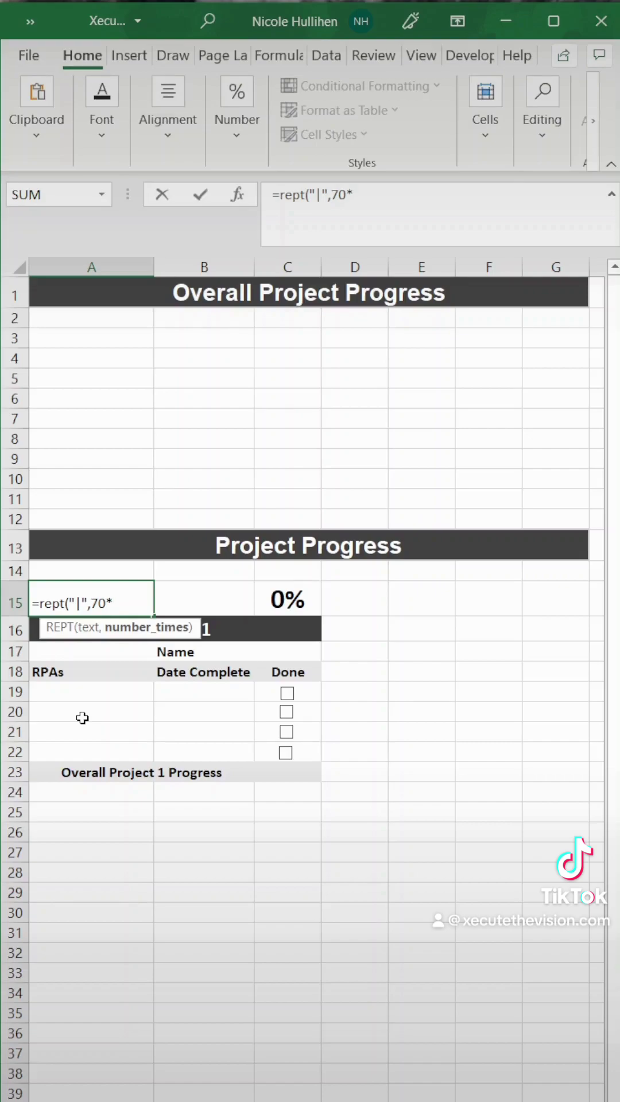
type("70*")
left_click(273, 598)
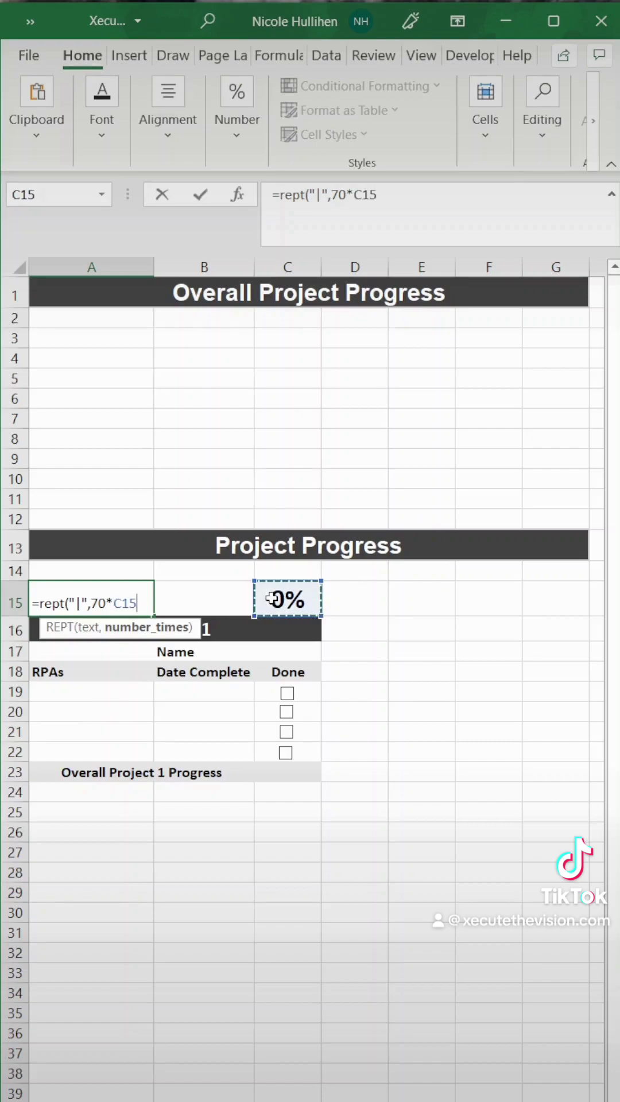
type(")")
key("Return")
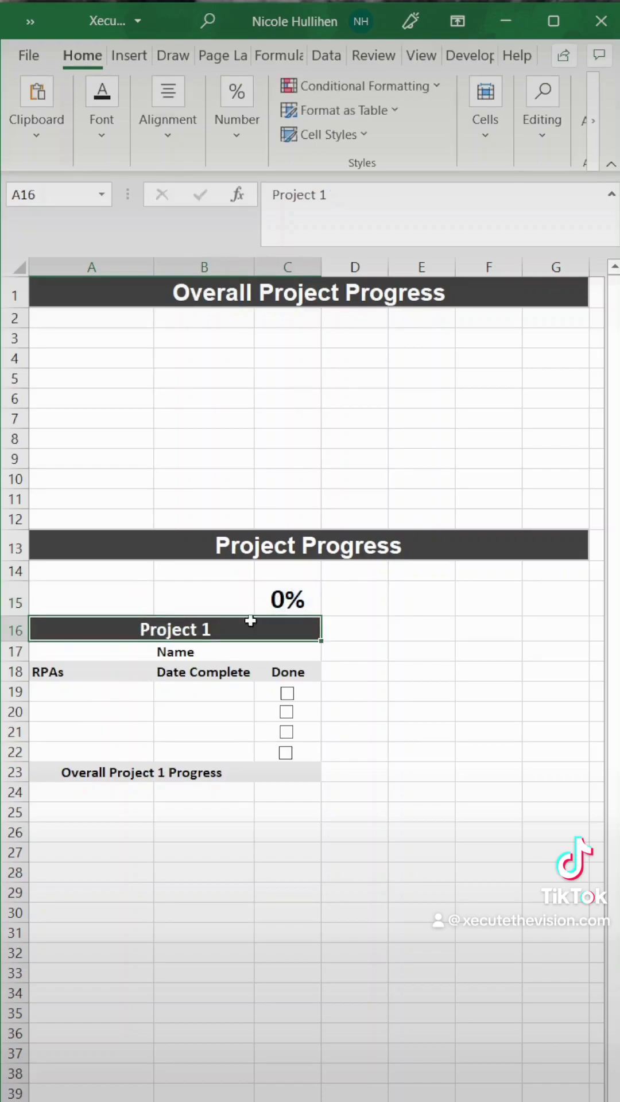
Step: Set A15 to the Playbill font and tick rows 19–20 to test the bar
key("Up")
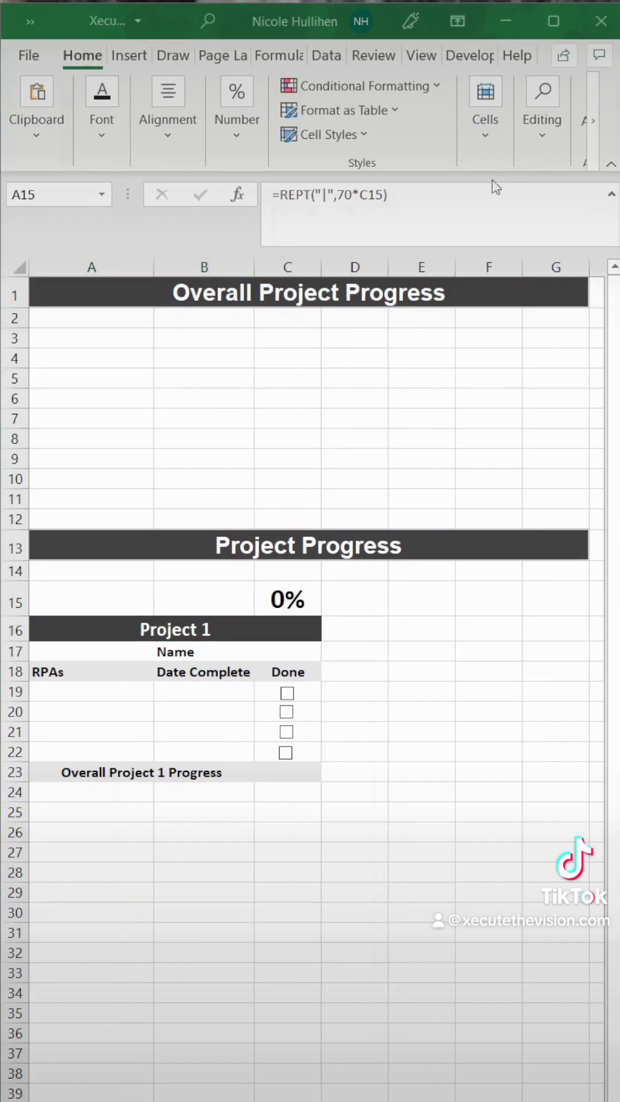
left_click(95, 135)
left_click(138, 193)
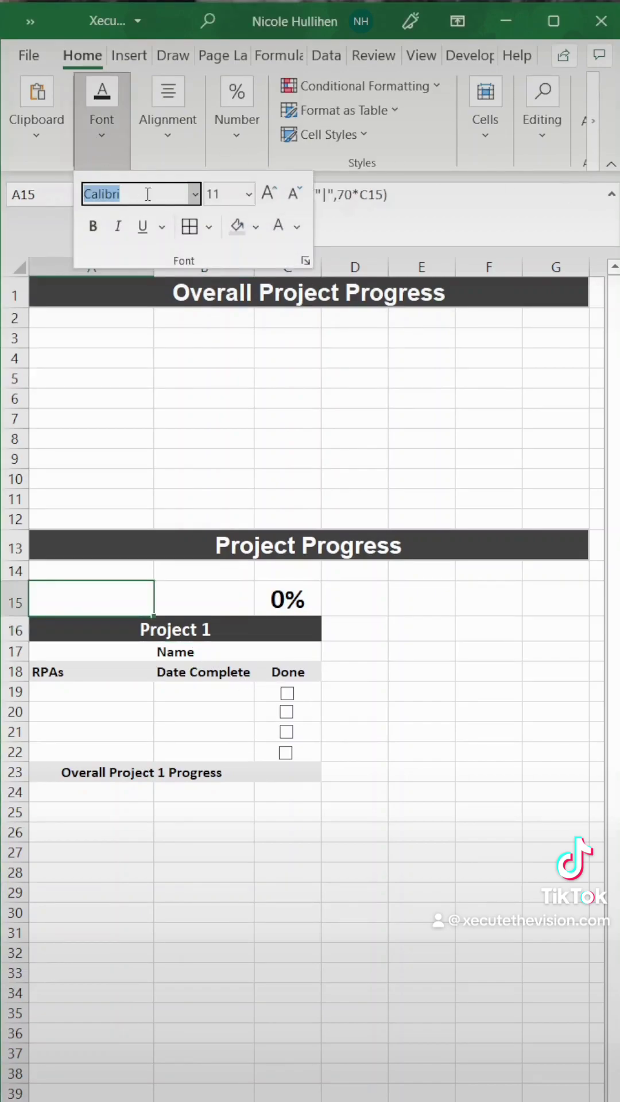
type("Playbill")
key("Return")
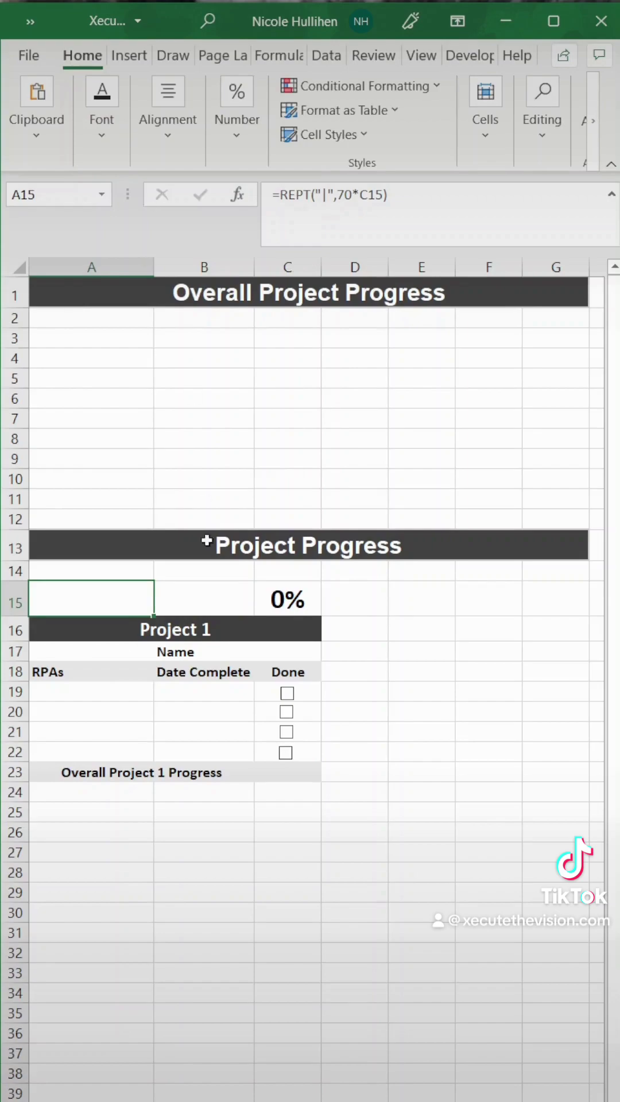
left_click(286, 693)
left_click(286, 712)
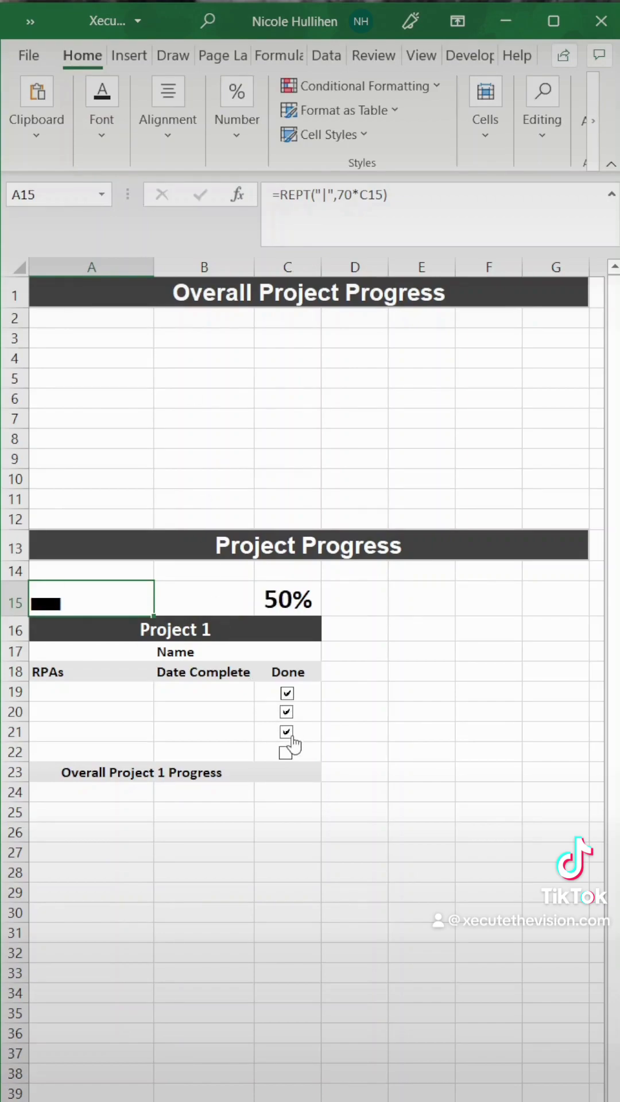
left_click(285, 752)
left_click(285, 752)
left_click(286, 731)
Step: Set the progress bar in A15 to font size 24
left_click(101, 115)
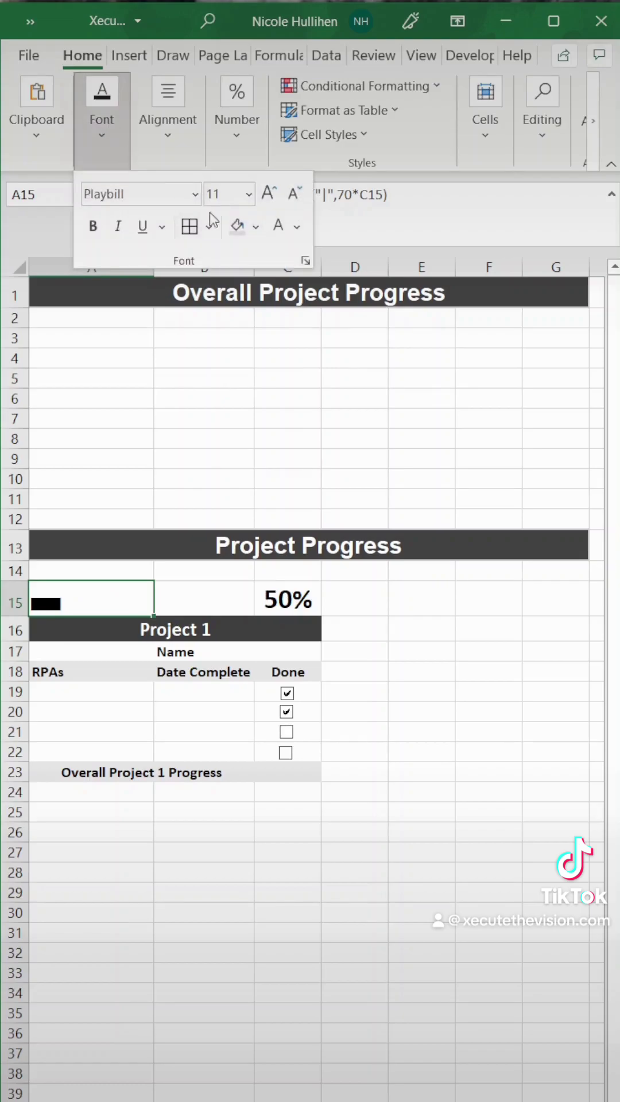
left_click(248, 194)
left_click(229, 478)
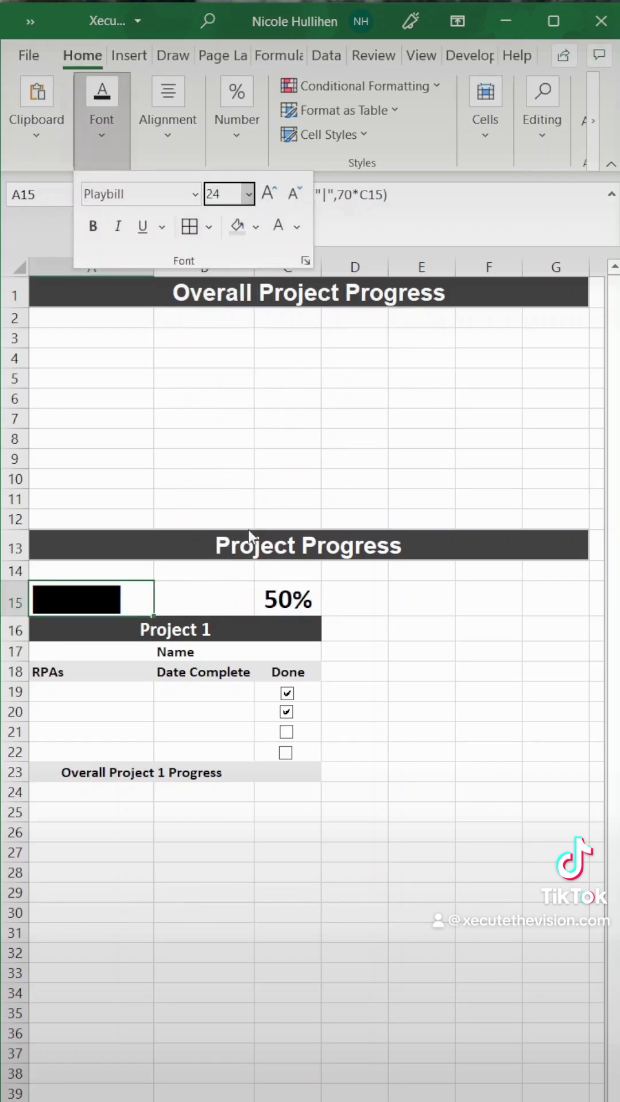
left_click(350, 86)
Step: Add a formula rule =$C$15<.3 that turns the A15 bar red, then untick C20 to test
left_click(350, 86)
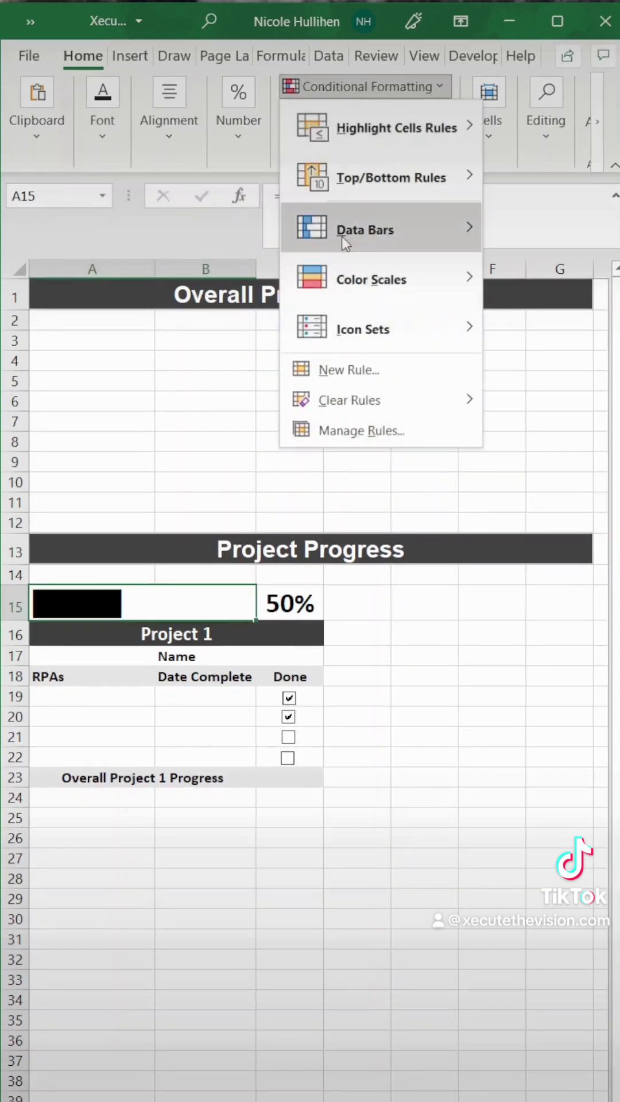
left_click(370, 369)
left_click_drag(379, 86, 272, 96)
left_click(279, 246)
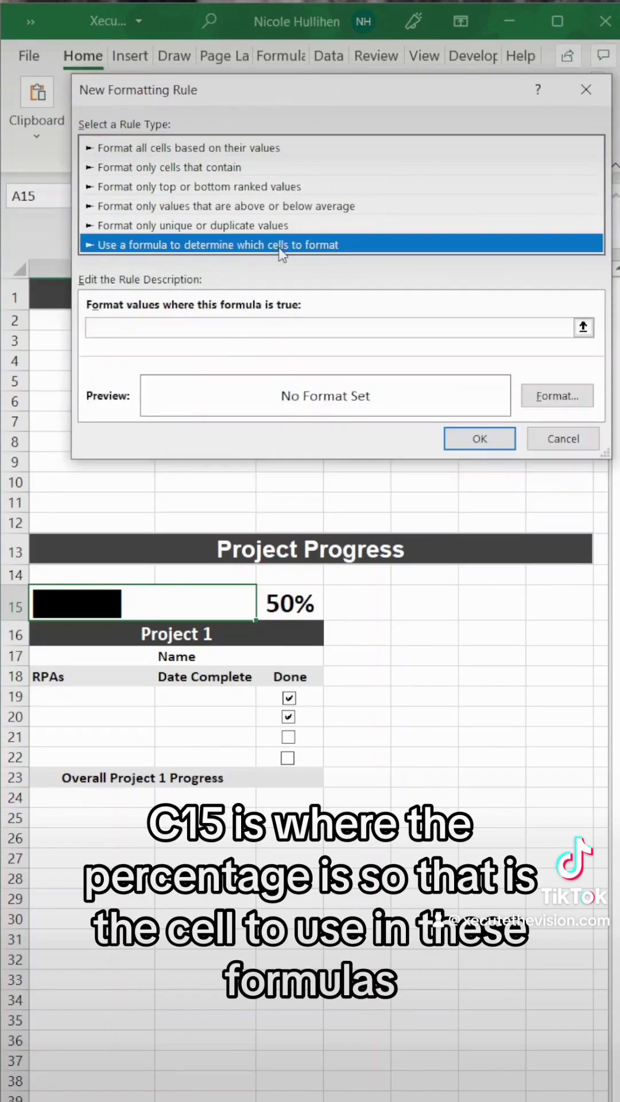
left_click(215, 329)
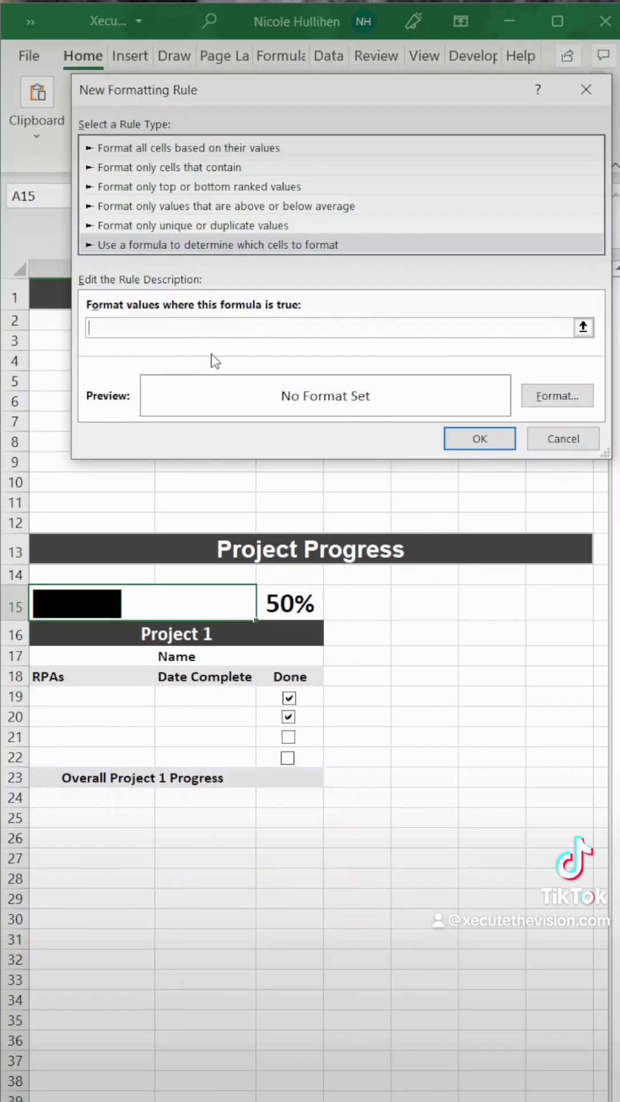
type("=$c$15<.3")
left_click(548, 403)
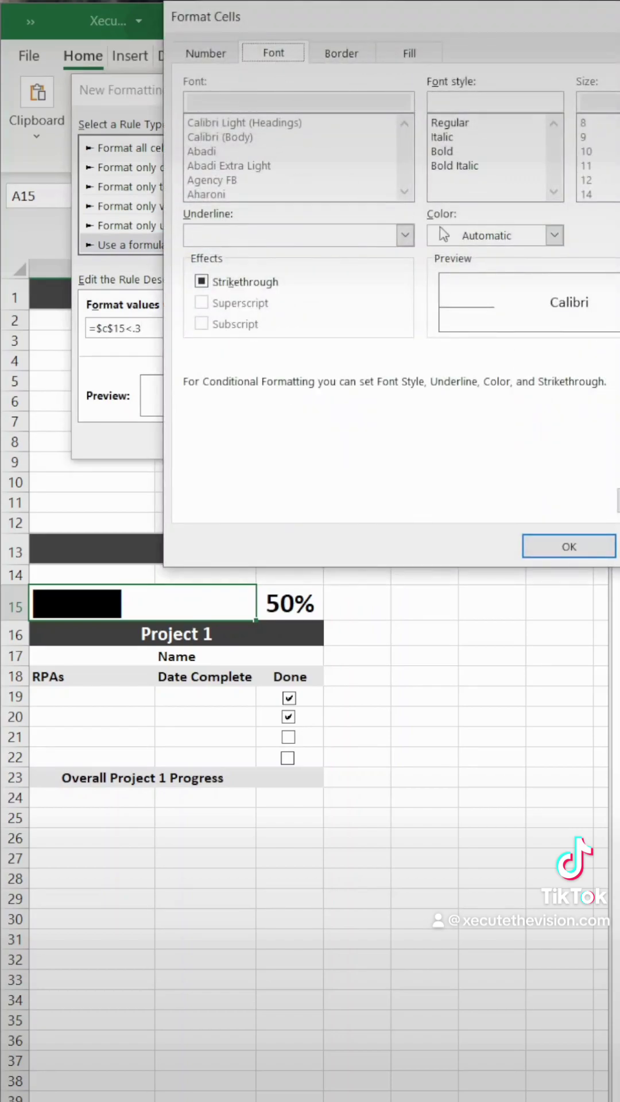
left_click(457, 234)
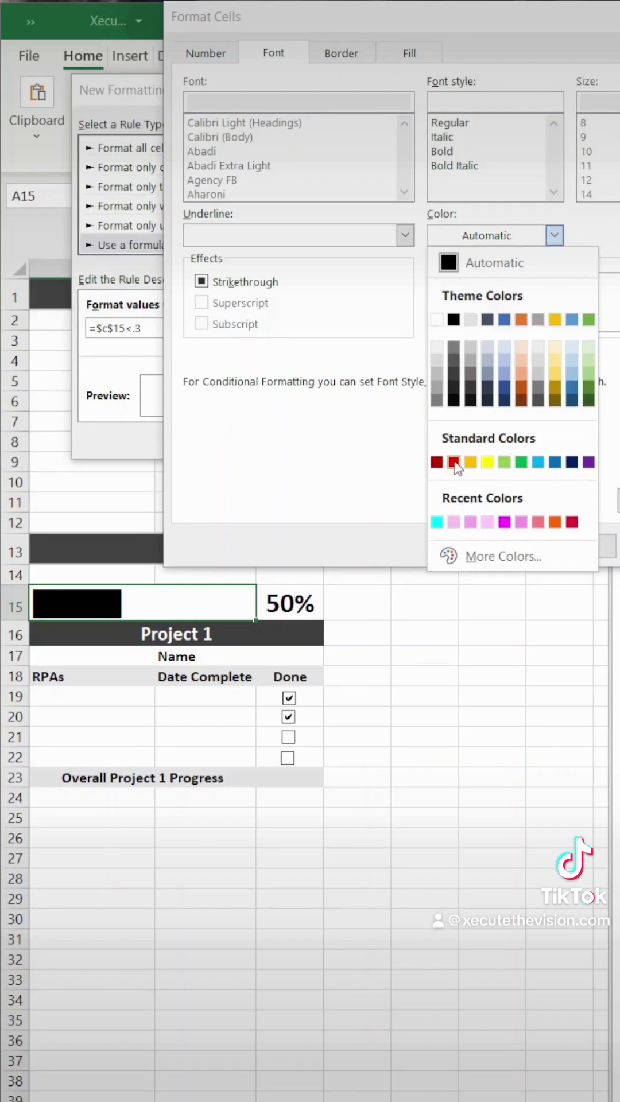
left_click(450, 459)
left_click(542, 552)
left_click(482, 439)
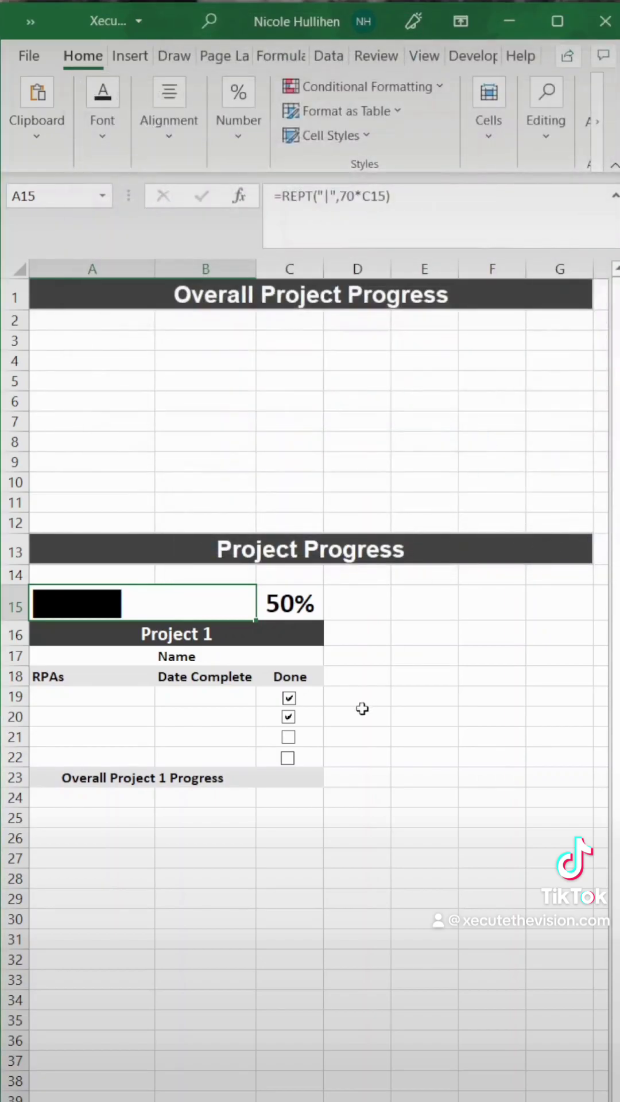
left_click(288, 718)
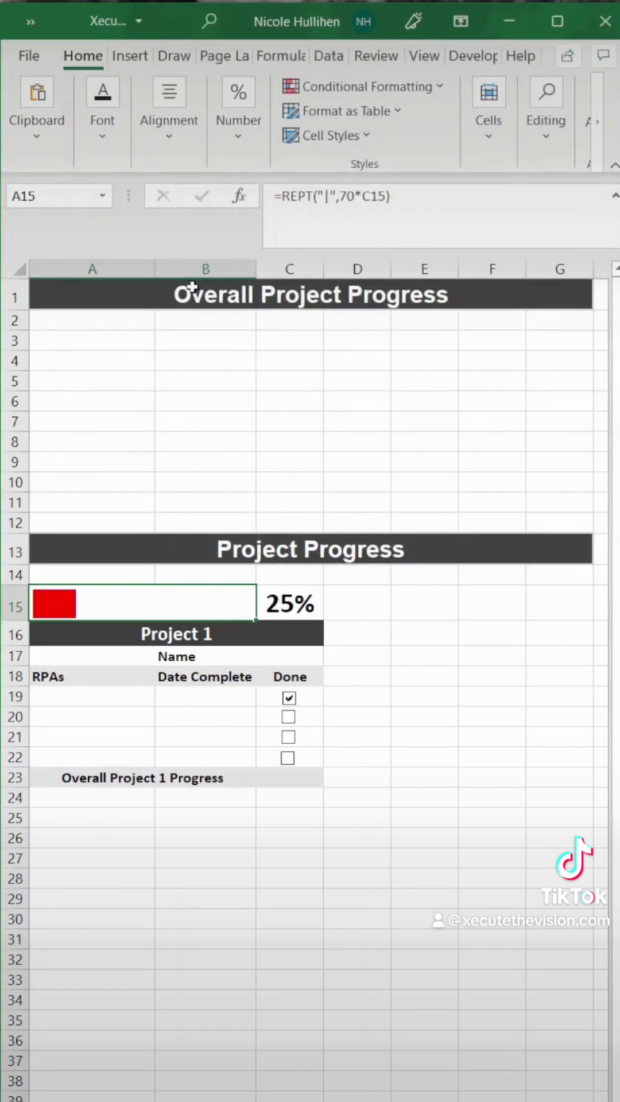
Step: Add a second formula rule =AND($C15>.31,$C15<.67) that colours the A15 bar yellow
left_click(350, 87)
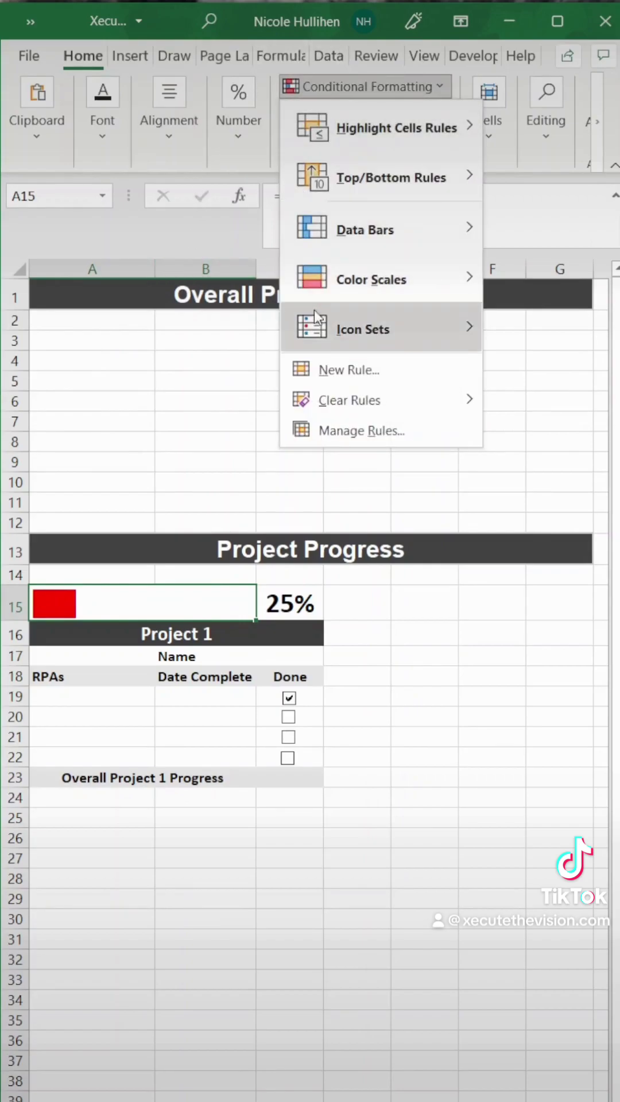
left_click(312, 367)
left_click(214, 225)
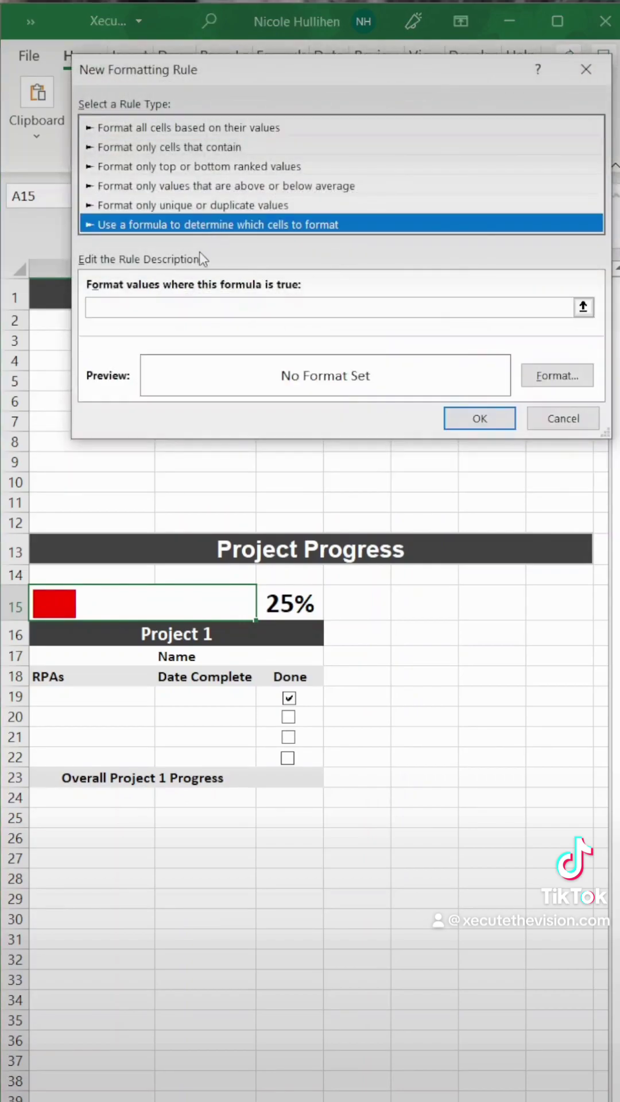
left_click(198, 308)
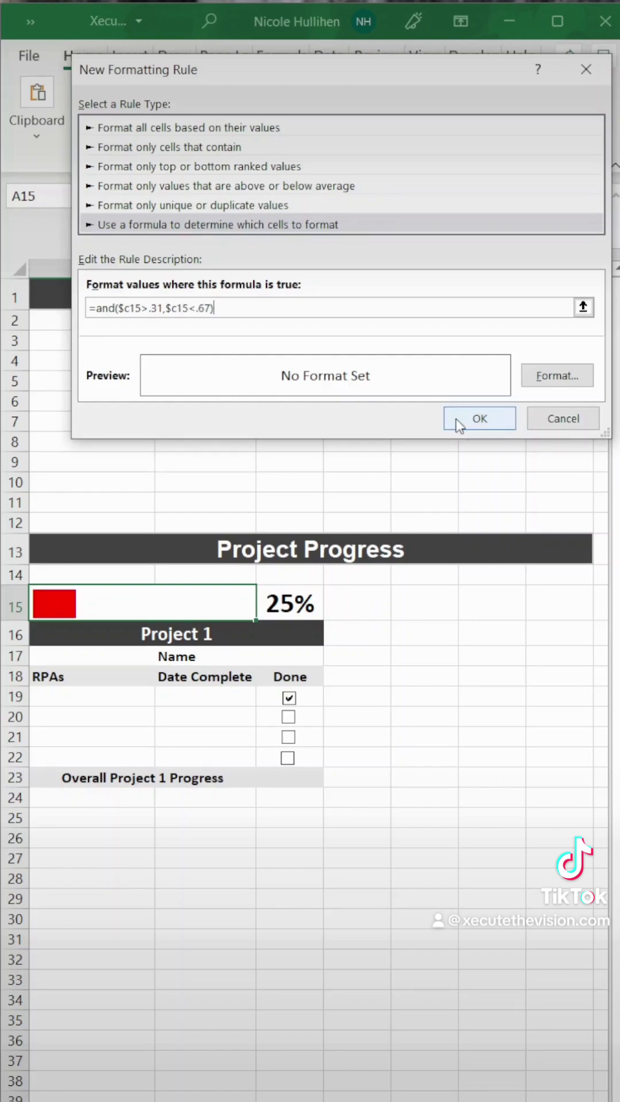
left_click(545, 376)
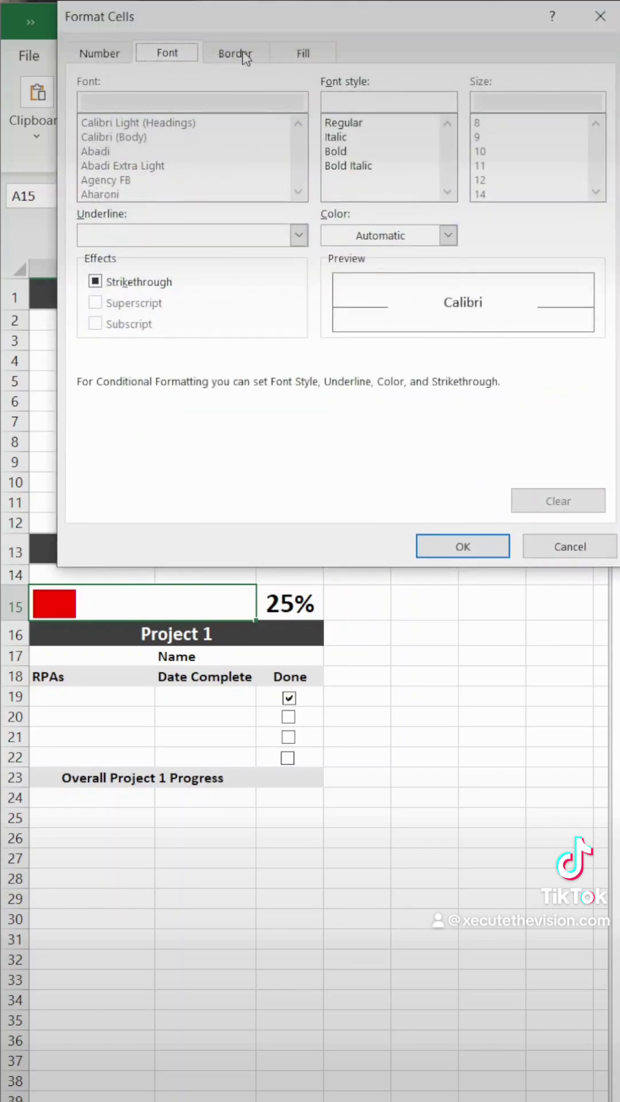
left_click(448, 235)
left_click(383, 462)
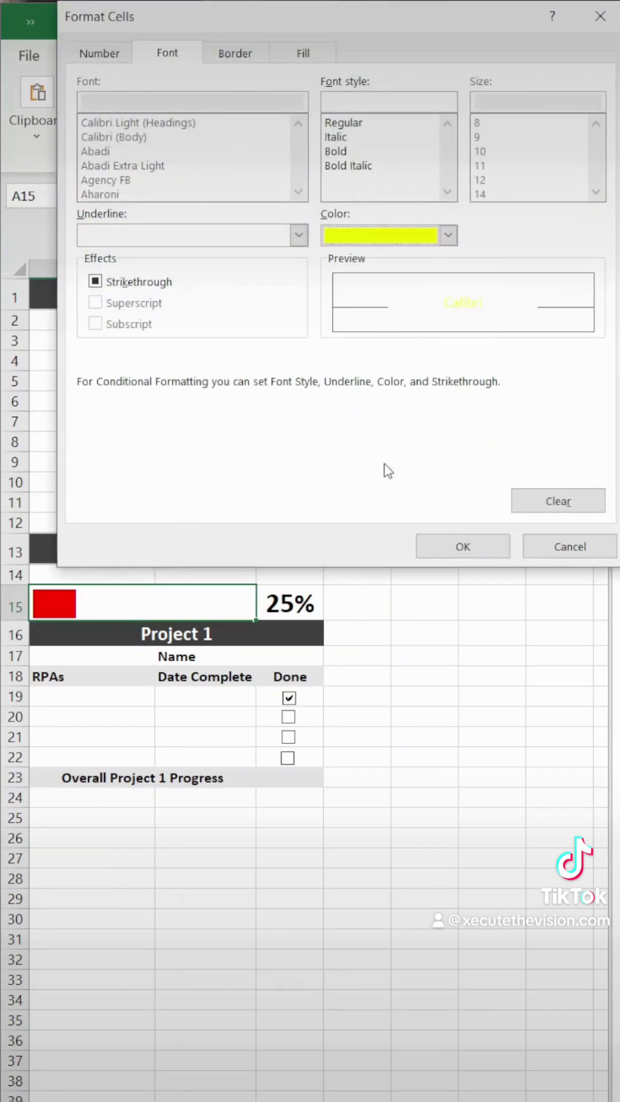
left_click(465, 548)
left_click(478, 422)
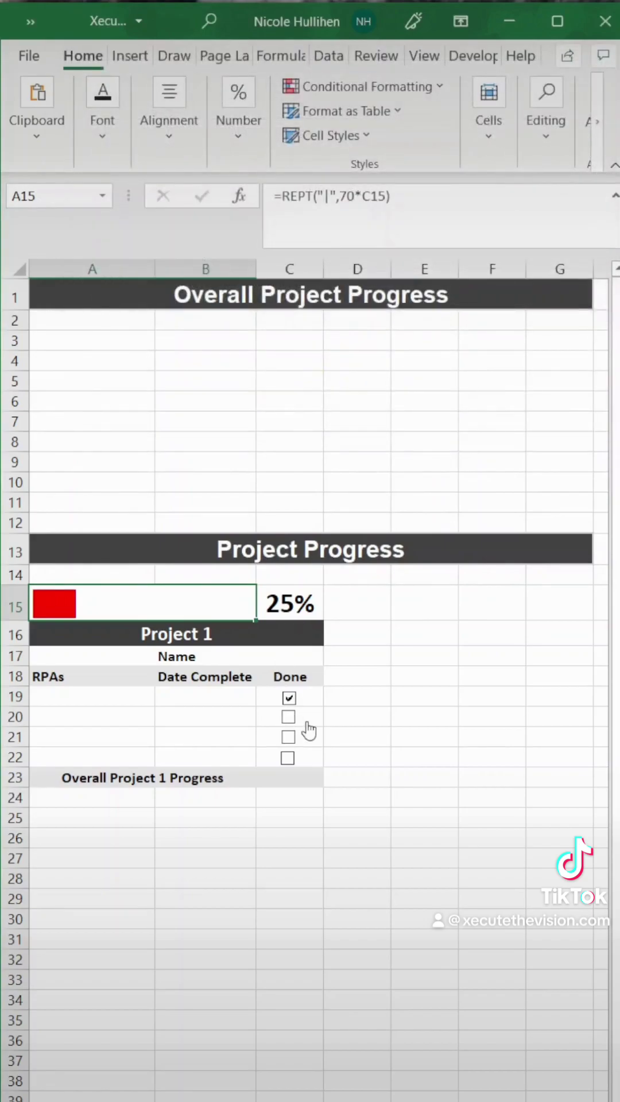
Step: Tick the second task's Done box to test the progress bar
left_click(289, 718)
left_click(290, 738)
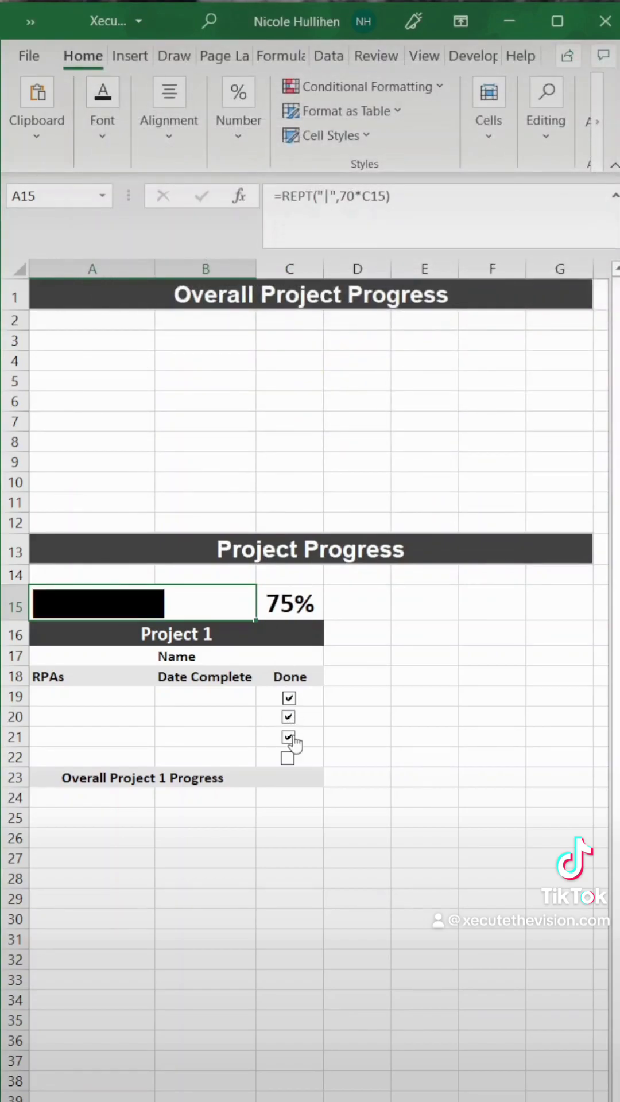
left_click(290, 738)
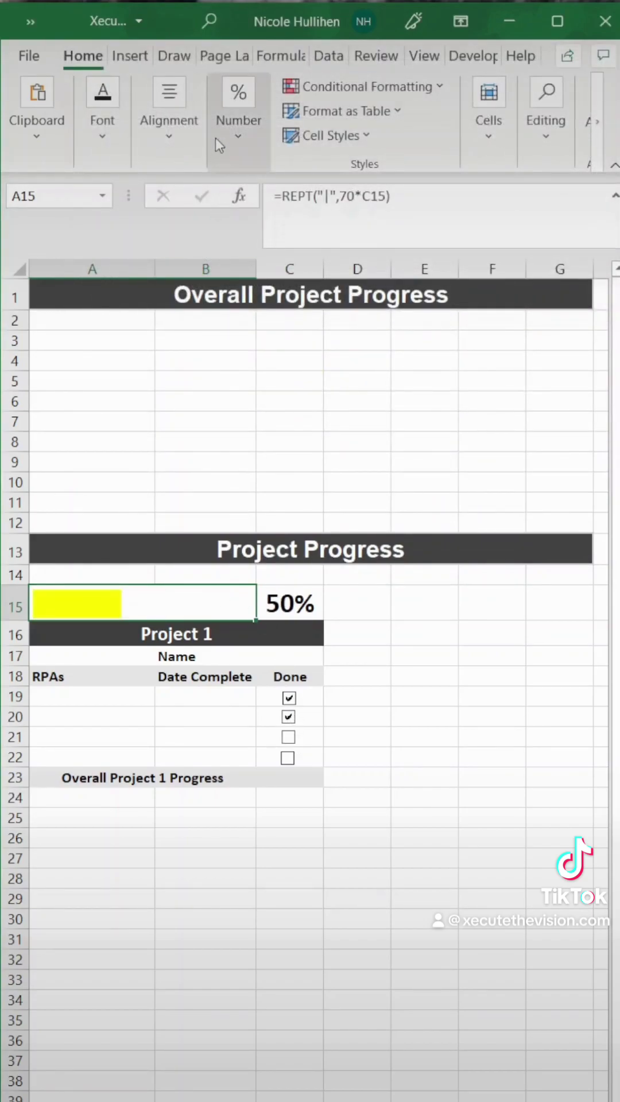
Step: Add a rule =$c$15>.67 colouring the A15 bar light green, then tick the third and fourth Done boxes
left_click(348, 92)
left_click(359, 372)
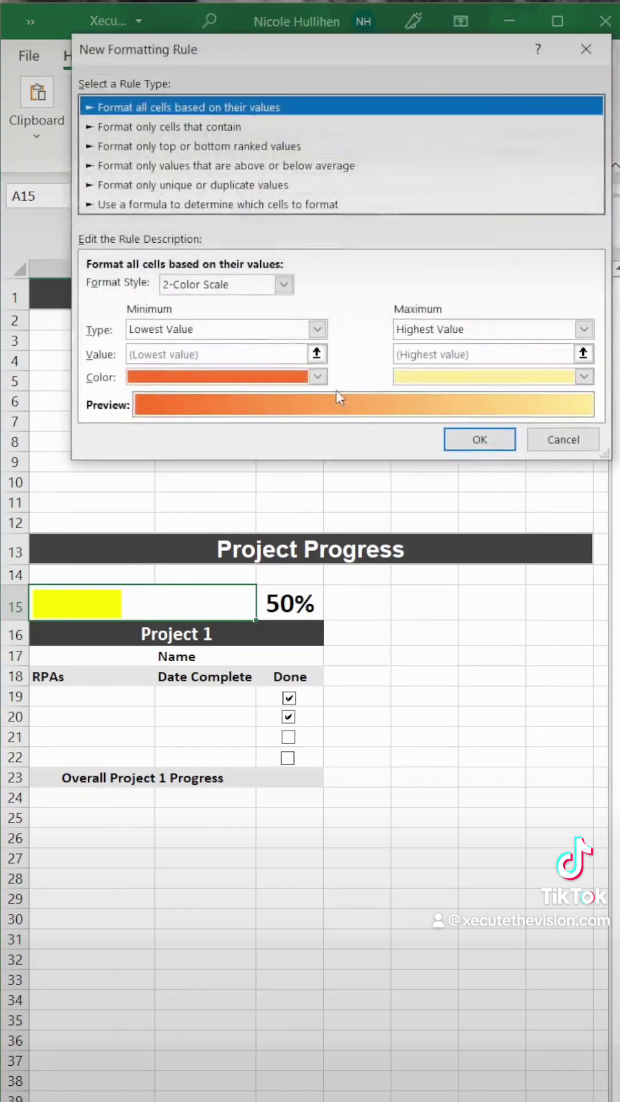
left_click(218, 204)
left_click(226, 286)
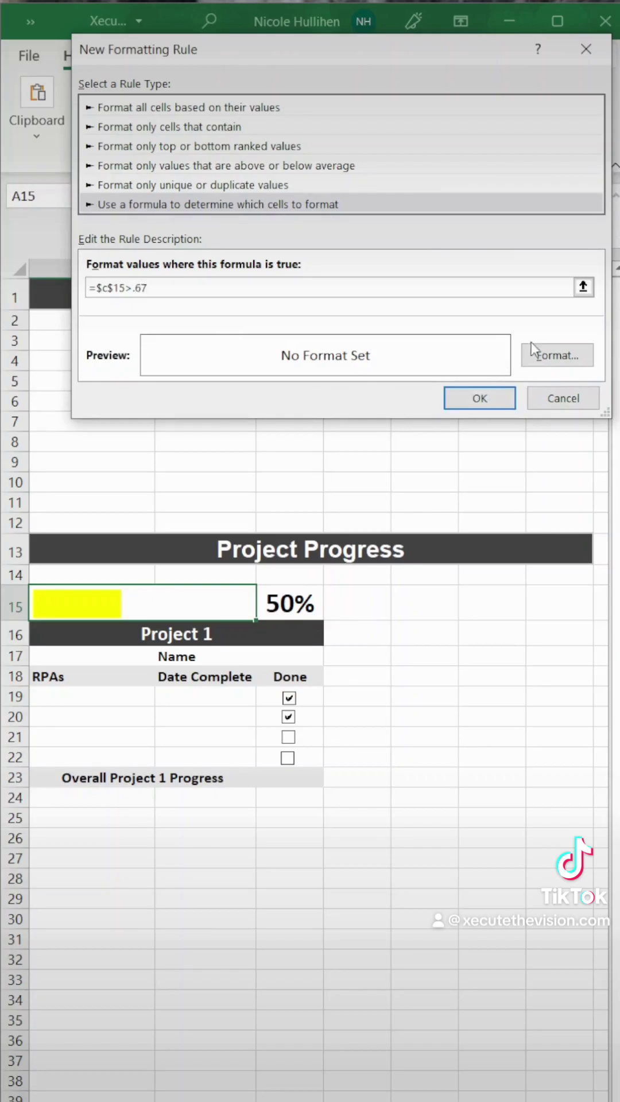
left_click(555, 355)
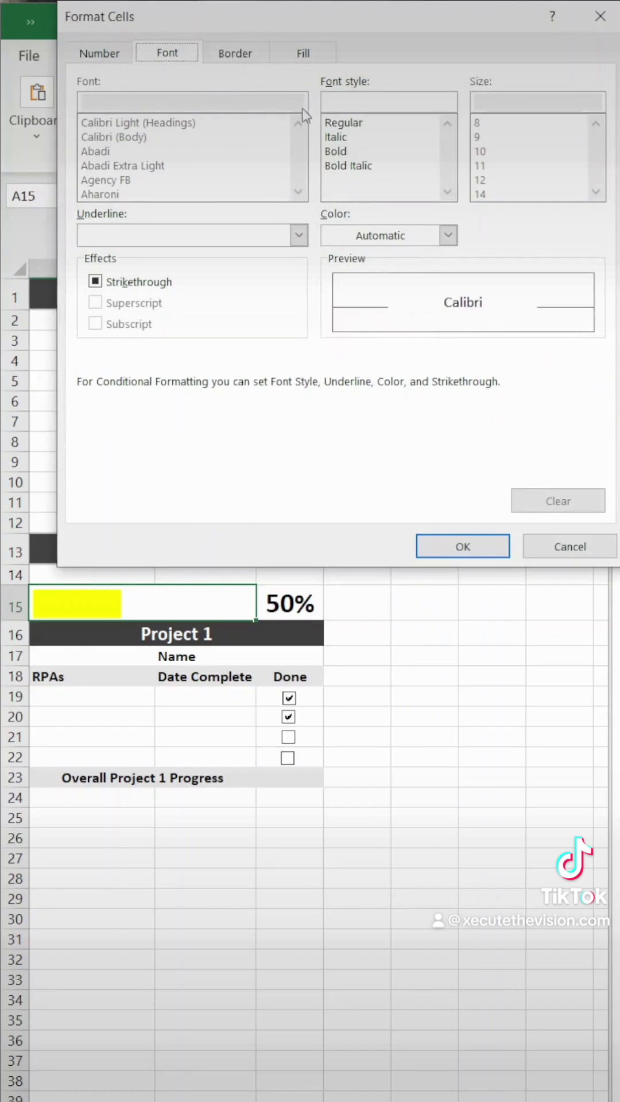
left_click(382, 240)
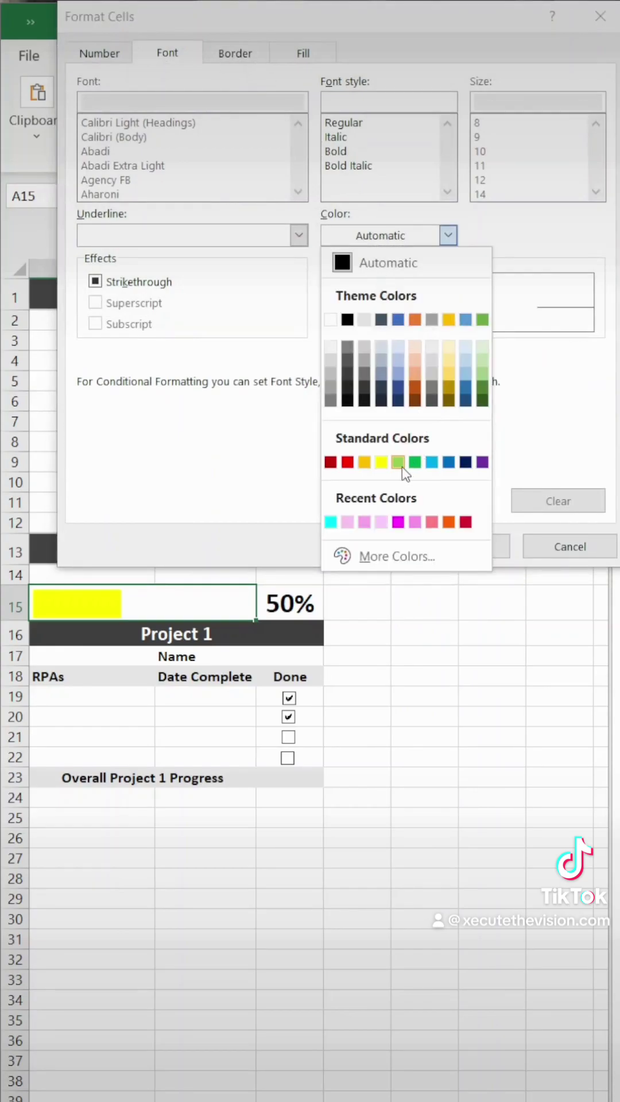
left_click(401, 466)
left_click(463, 545)
left_click(423, 396)
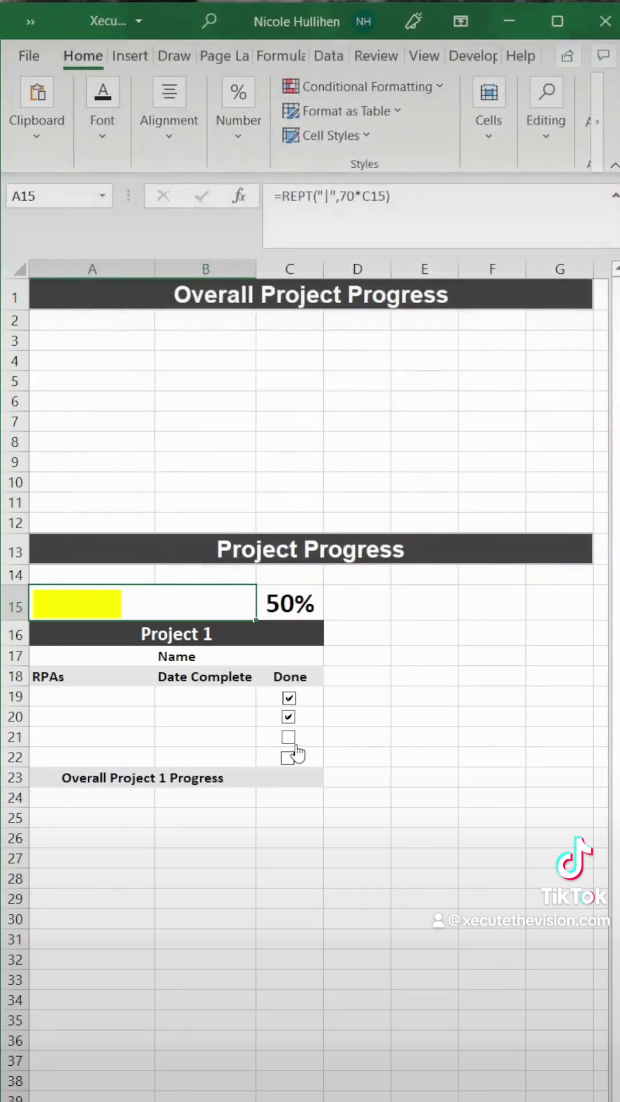
left_click(295, 746)
left_click(289, 756)
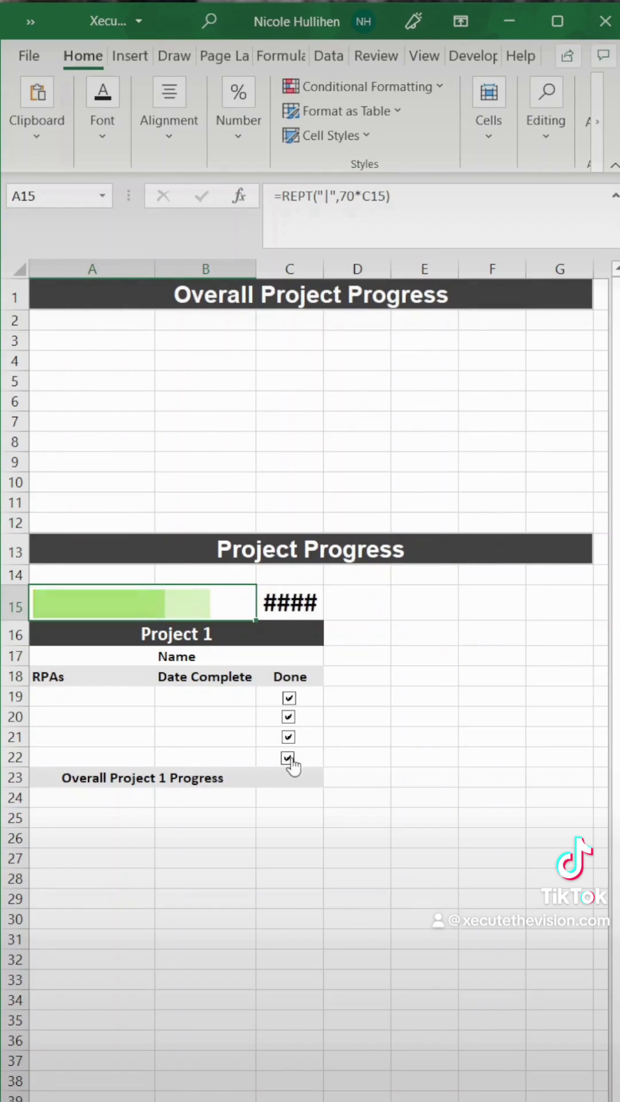
Step: Autofit column C and change the above-0.67 rule to reference $C$25
double_click(323, 264)
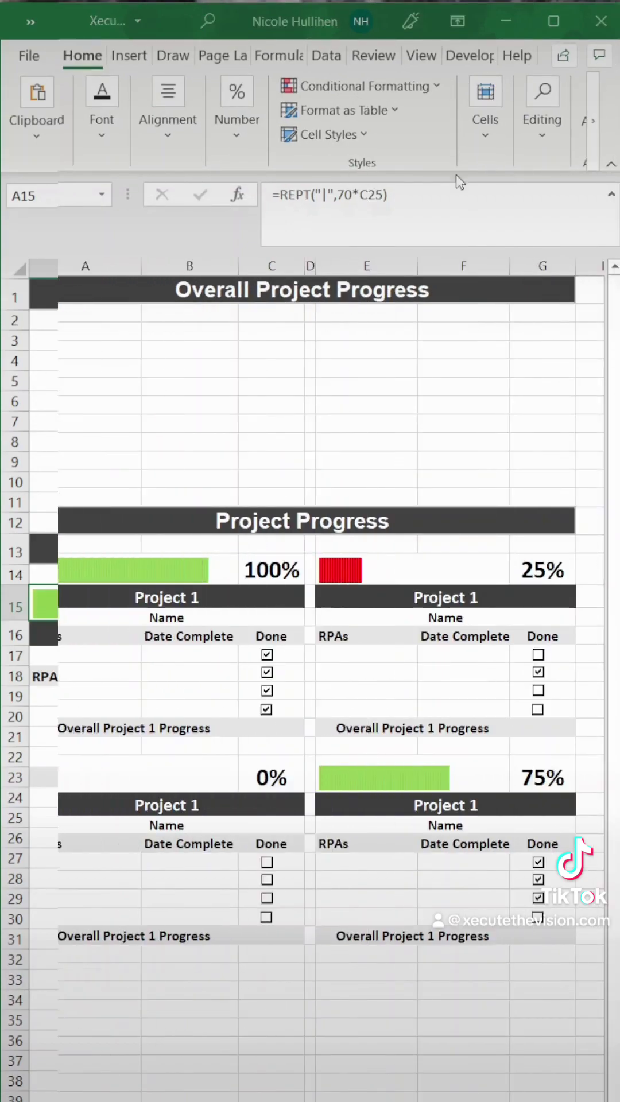
left_click(360, 86)
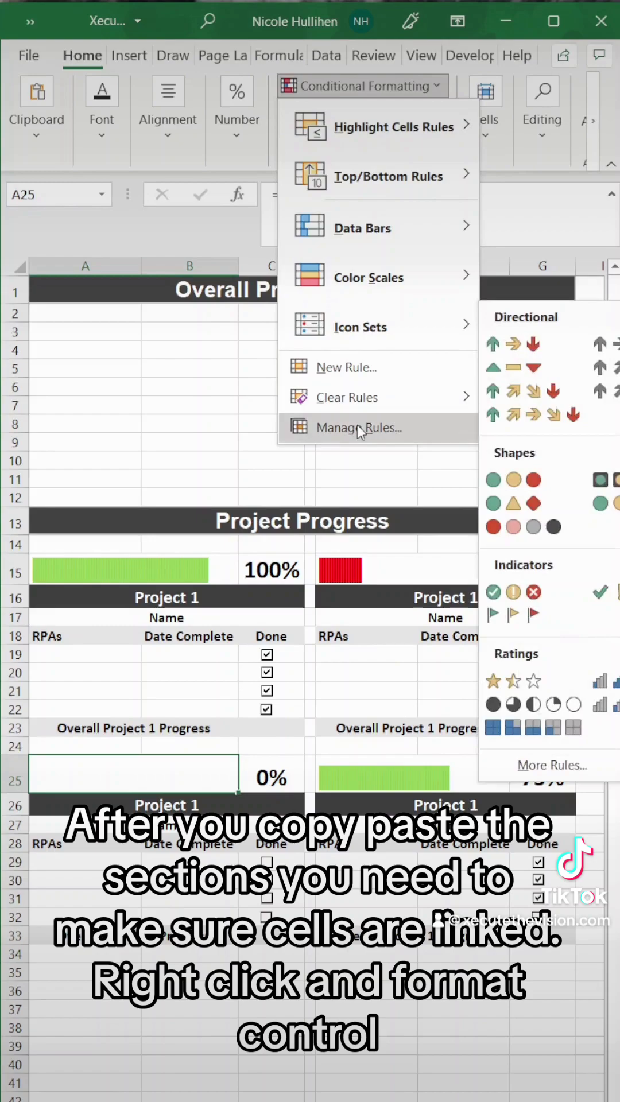
left_click(356, 427)
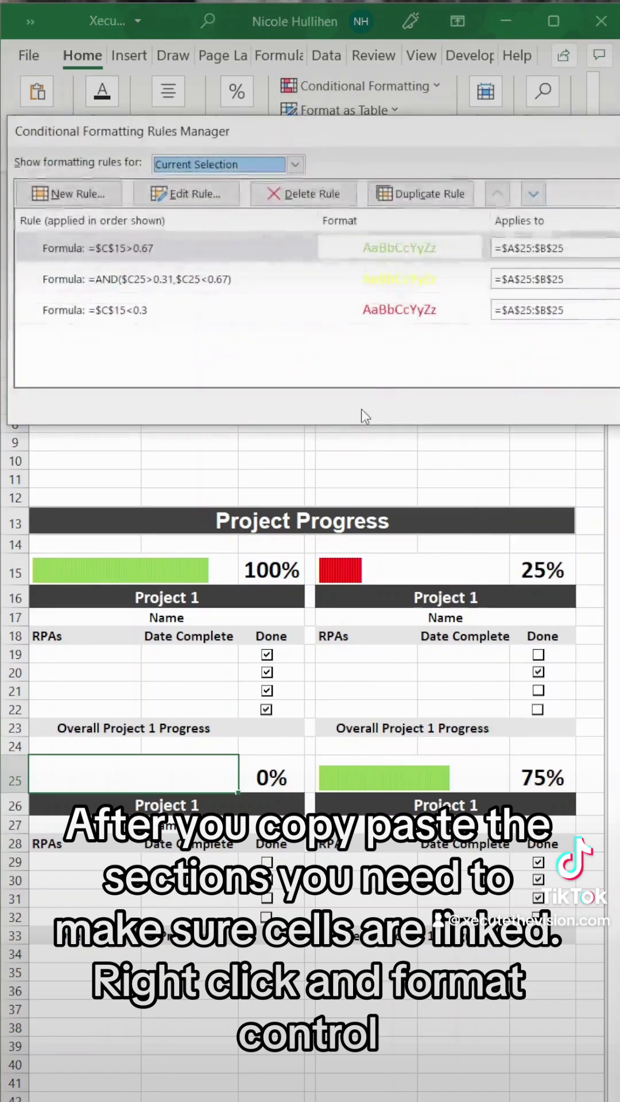
double_click(126, 252)
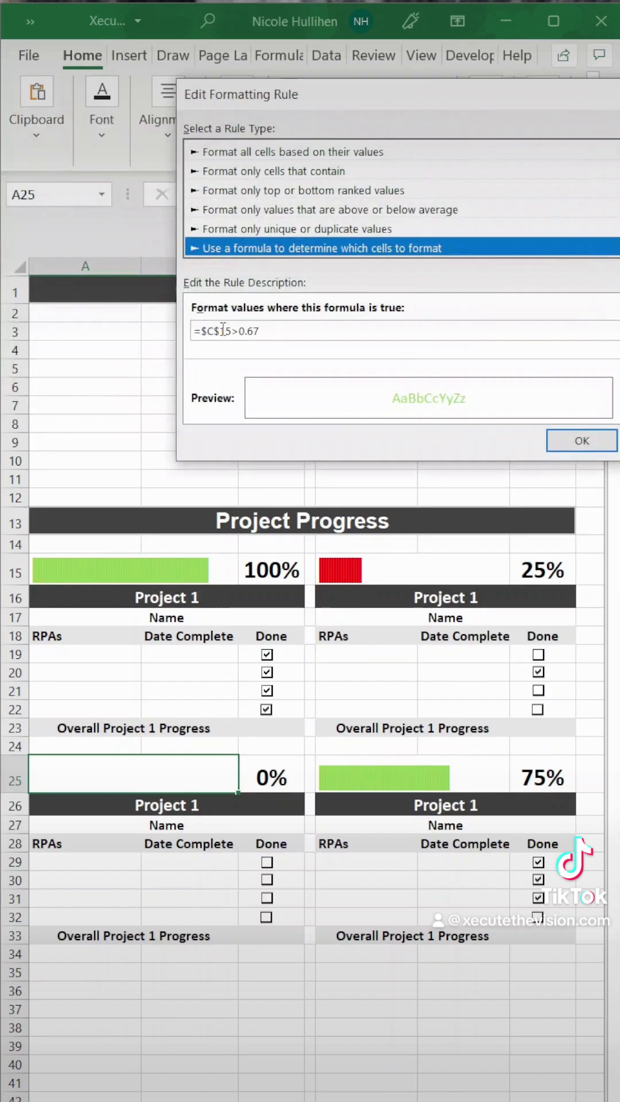
left_click(223, 330)
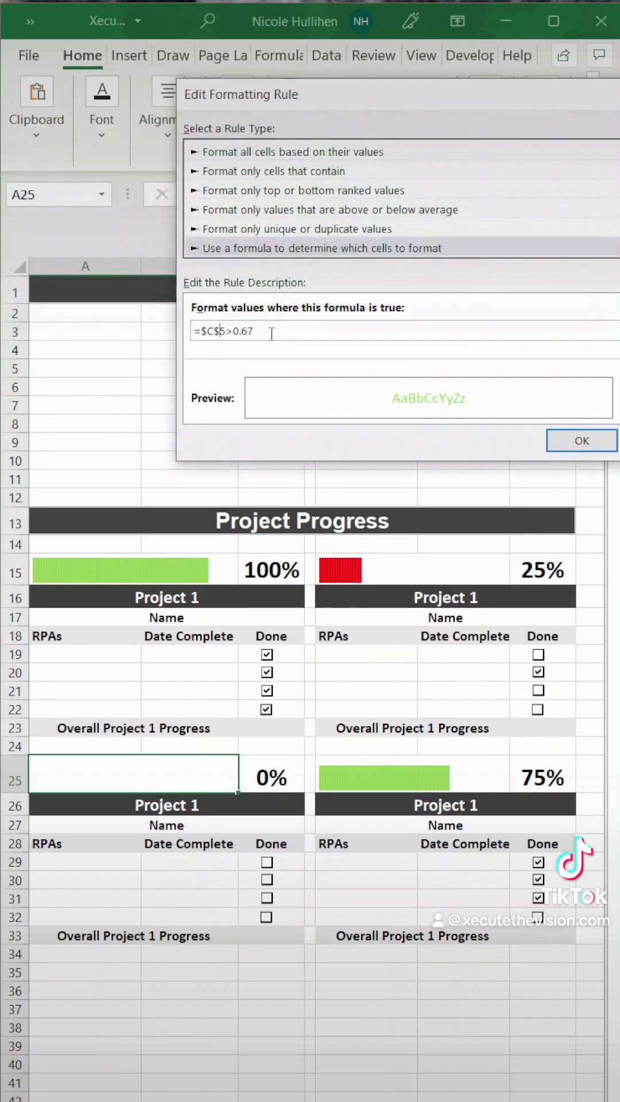
type("2")
left_click(581, 440)
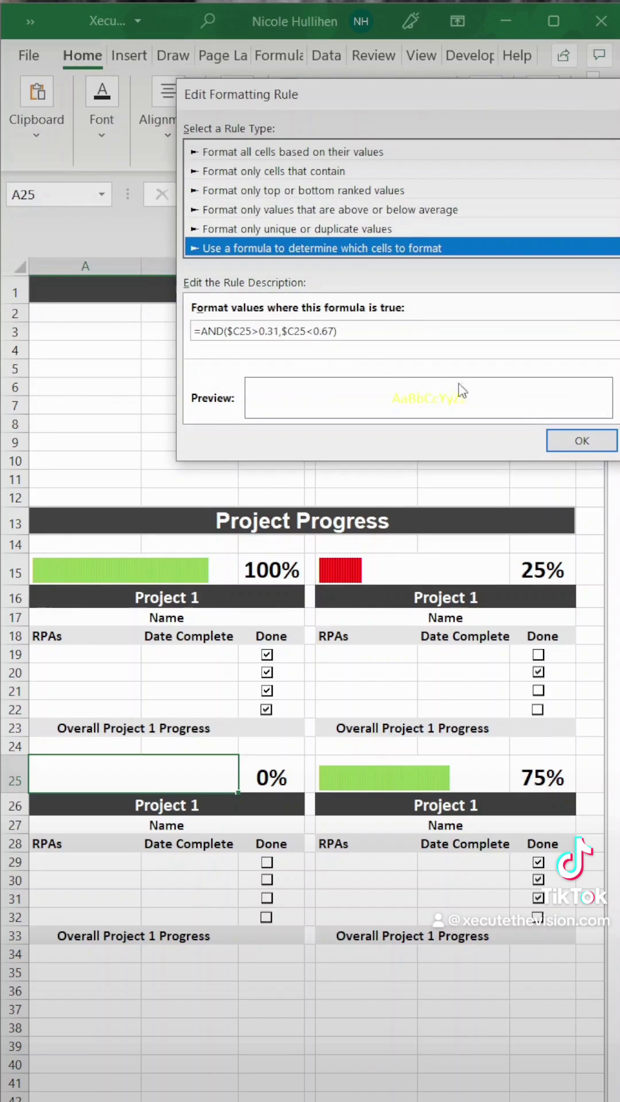
left_click(545, 439)
Step: Change the below-0.3 rule to reference $C$25 as well
left_click(151, 310)
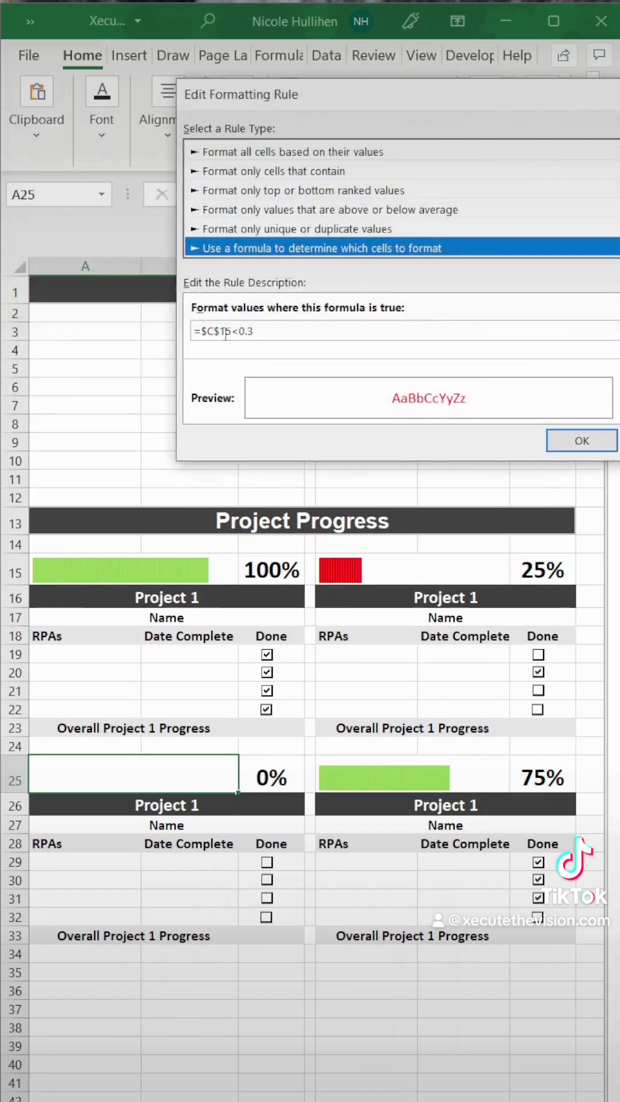
left_click(226, 332)
key("BackSpace")
type("2")
left_click(588, 447)
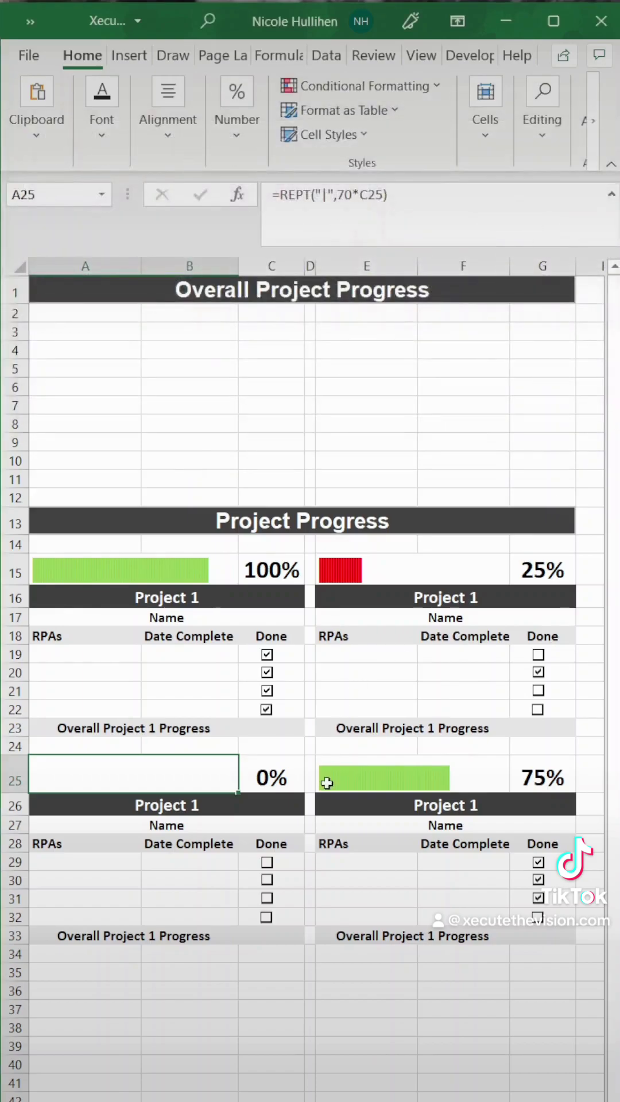
Step: Tick all four Done boxes C29:C32 of project three
left_click(267, 861)
left_click(266, 879)
left_click(267, 898)
left_click(267, 917)
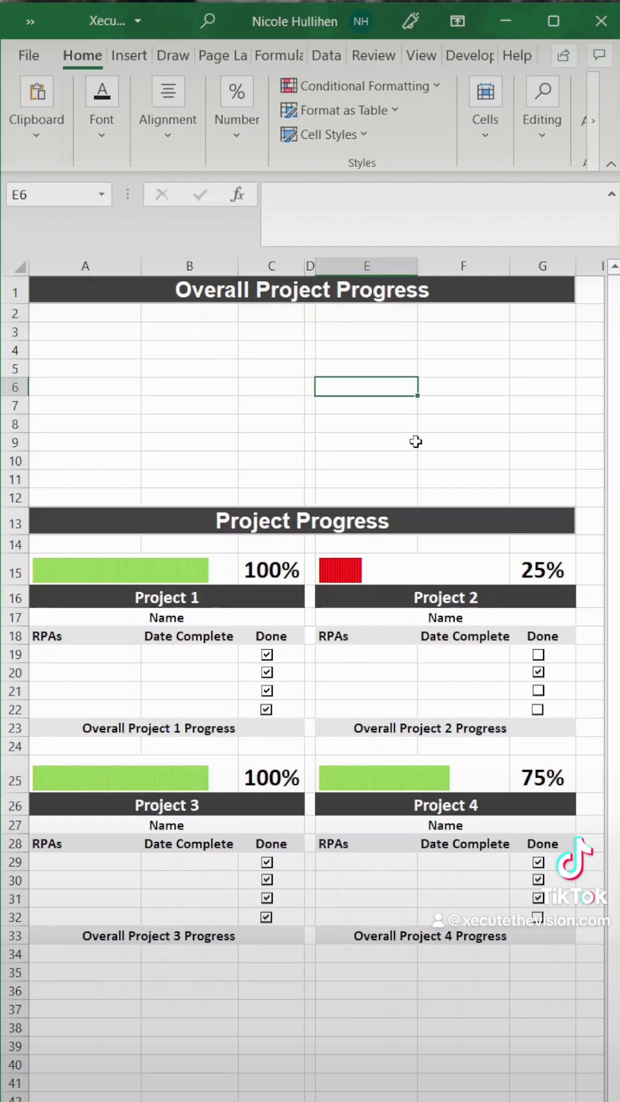
Step: Enter the labels Completed and Incomplete in consecutive cells
type("Completed")
key("Return")
type("Incomplete")
key("Return")
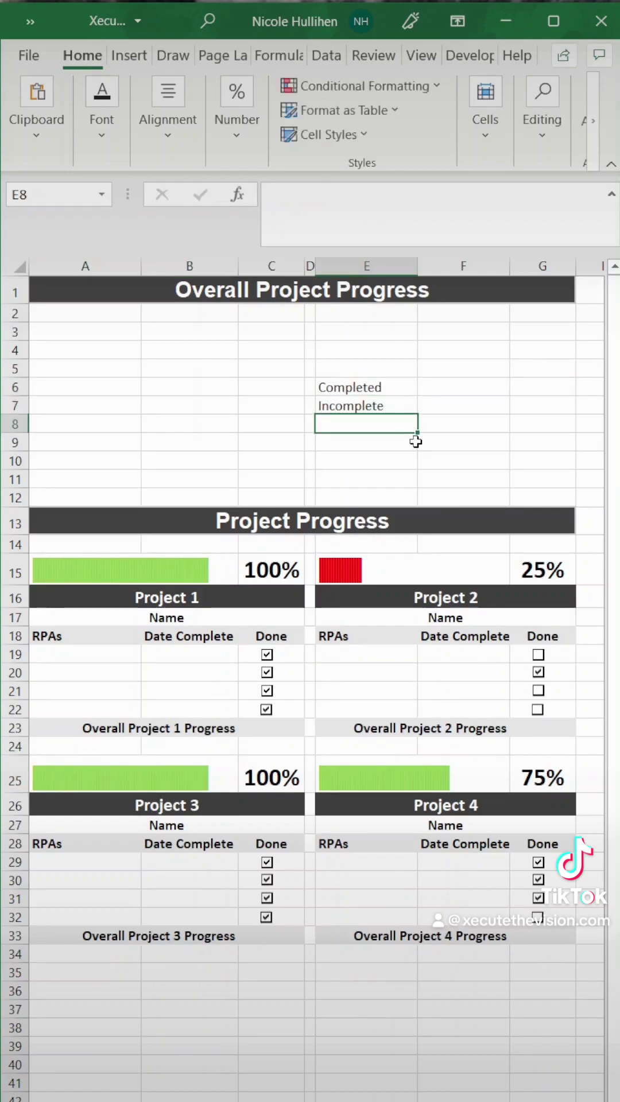
Step: In F6, start a formula summing the progress cells C23, C33, G23 and G33
key("Up")
key("Up")
key("Right")
type("=")
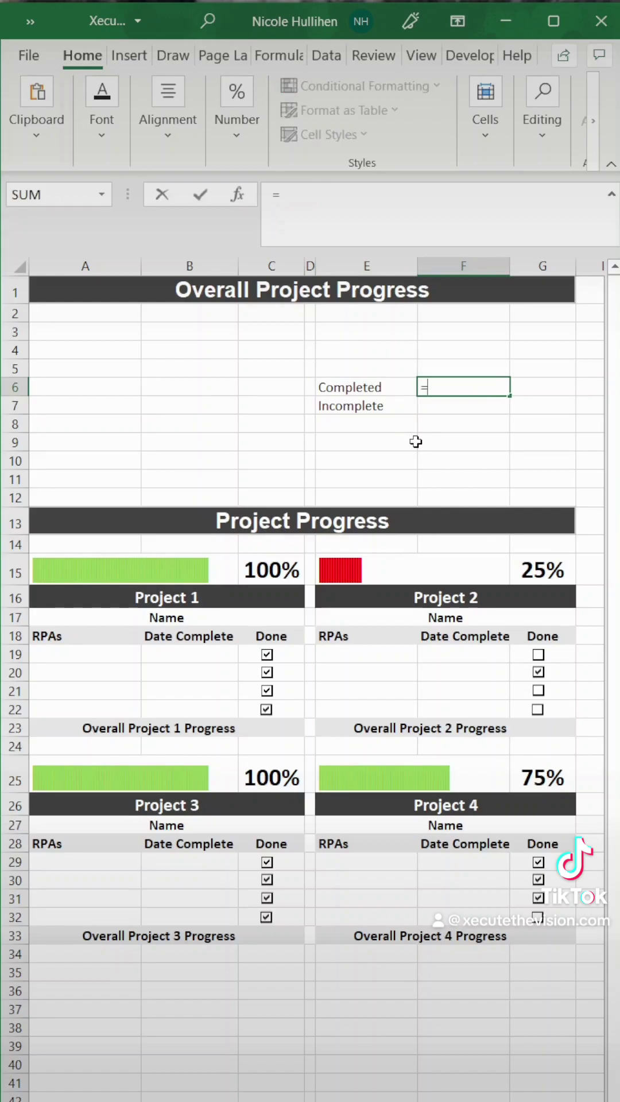
type("(")
left_click(277, 735)
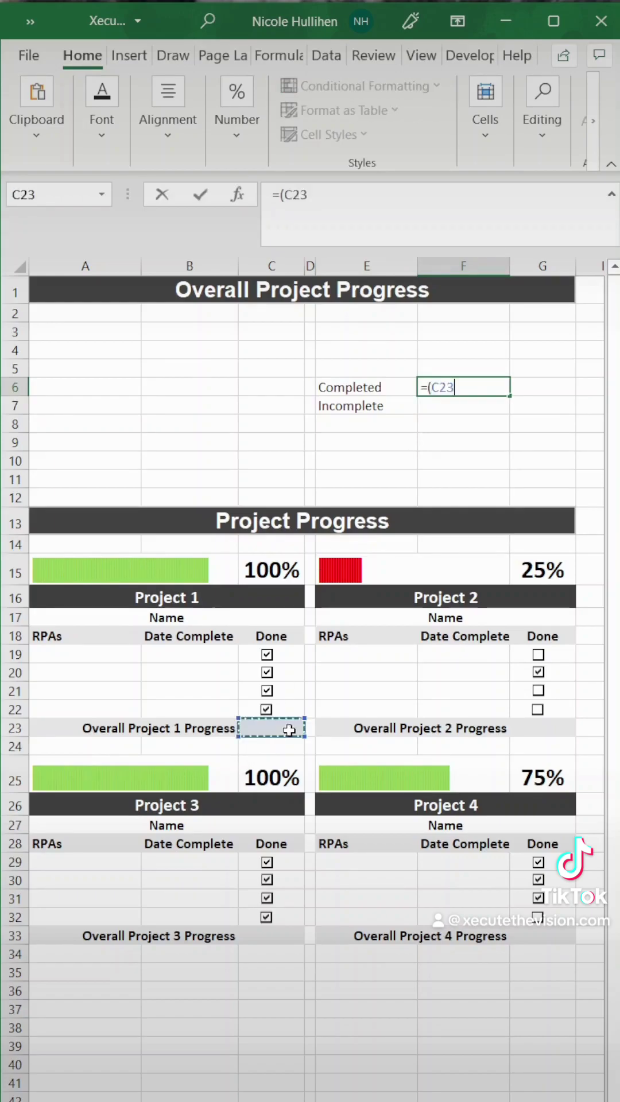
type("+")
left_click(252, 935)
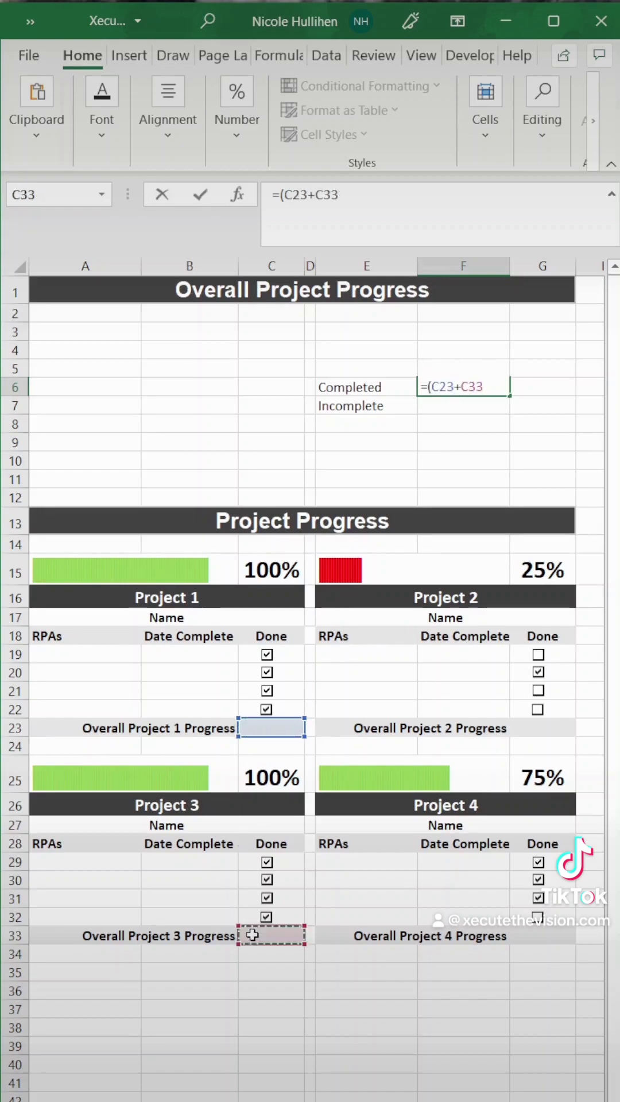
type("+")
left_click(539, 729)
type("+")
left_click(559, 937)
Step: Divide the sum by COUNTA of C19:C22, C29:C32, G19:G22 and G29:G32
type(")")
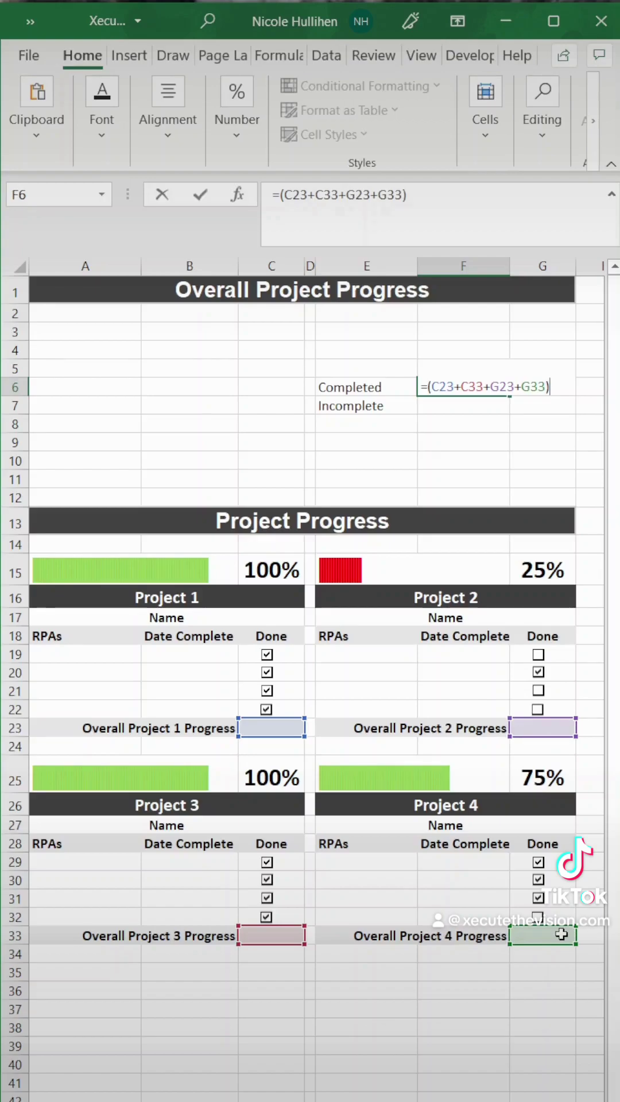
type("/counta")
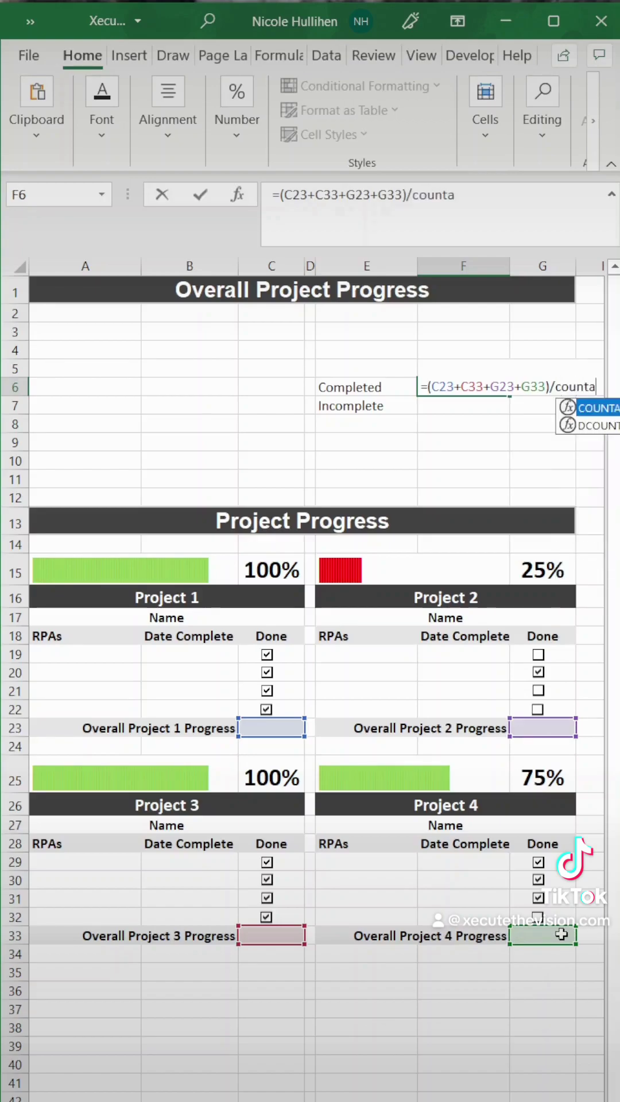
key("Tab")
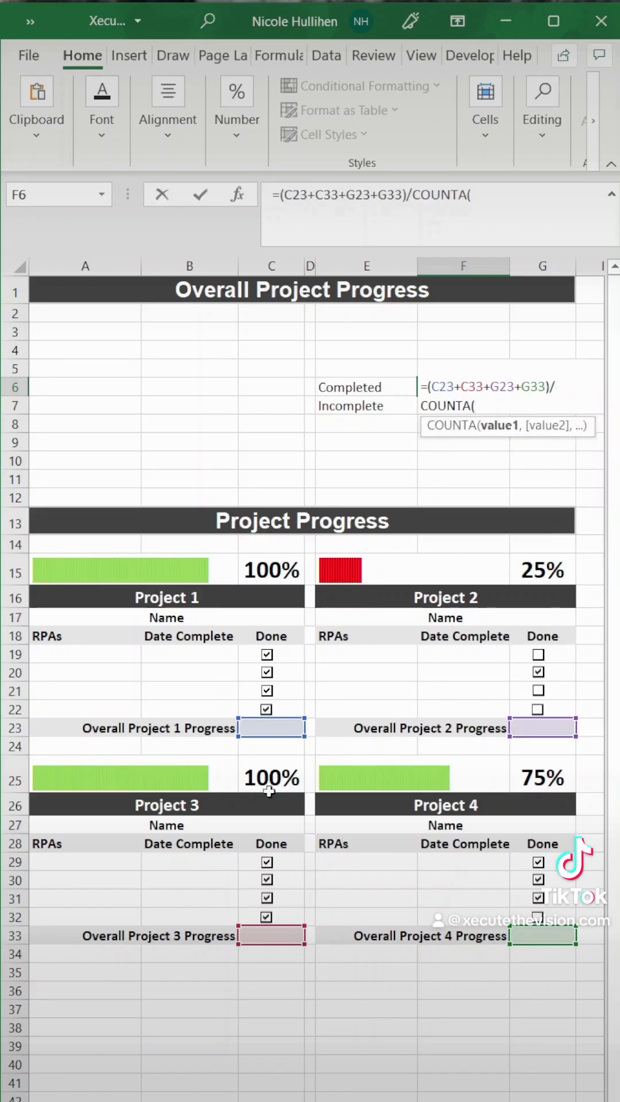
left_click_drag(303, 652, 295, 723)
type(",")
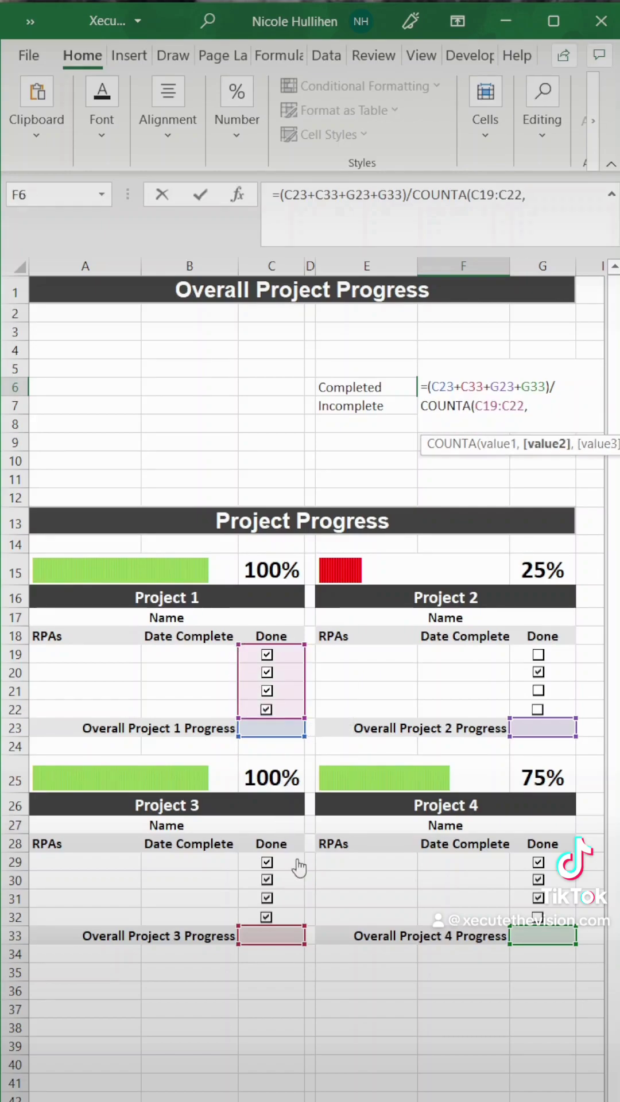
left_click_drag(302, 863, 299, 919)
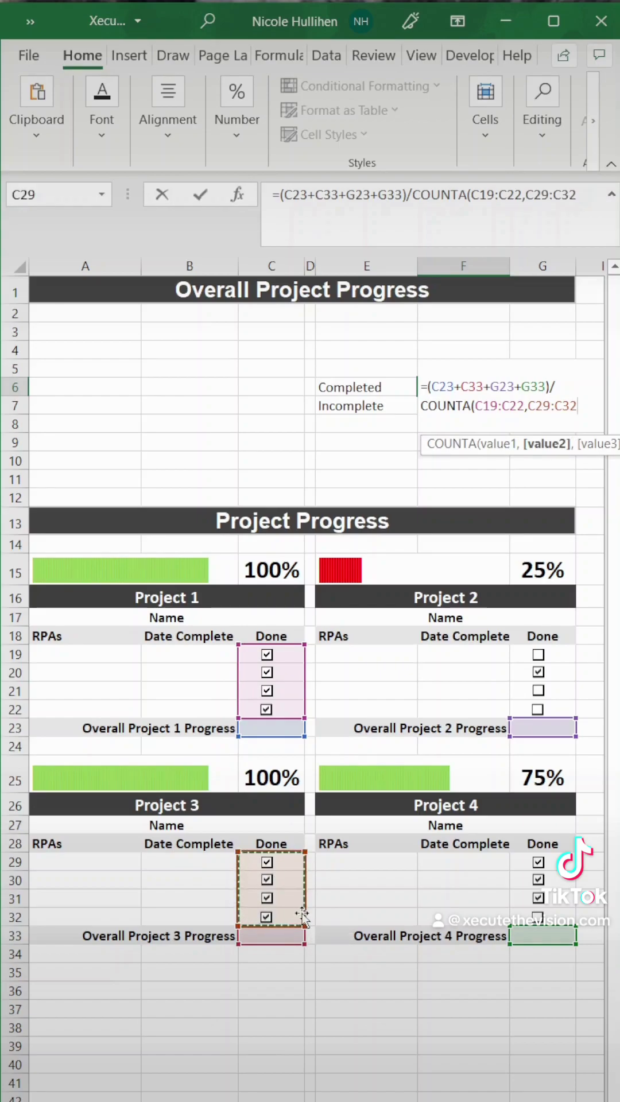
type(",")
left_click_drag(571, 657, 571, 720)
type(",")
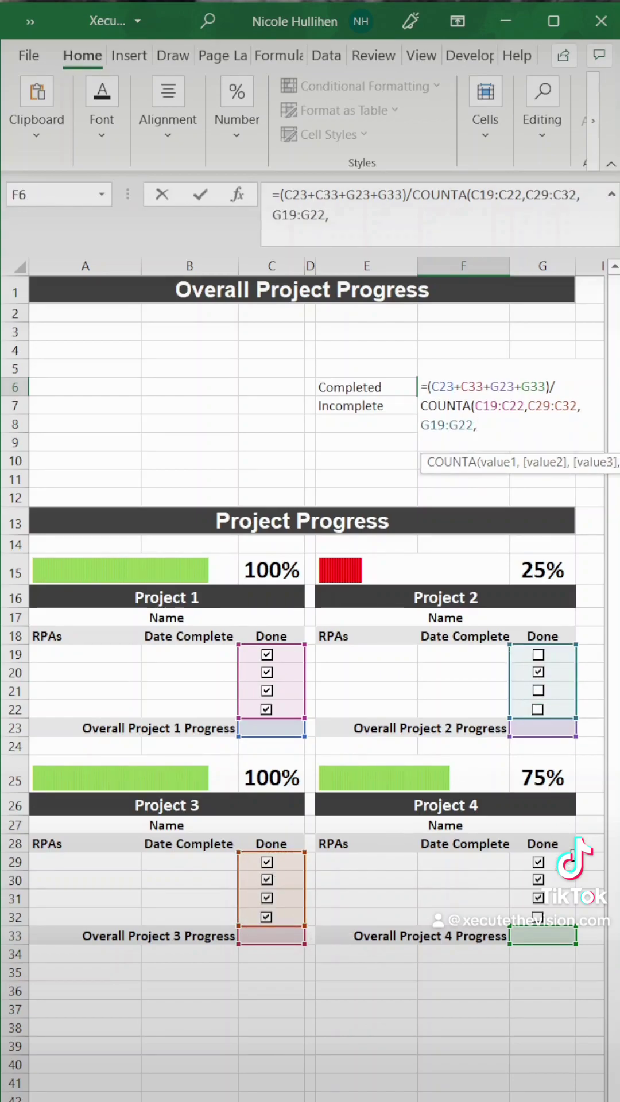
left_click_drag(571, 861, 573, 913)
key("Return")
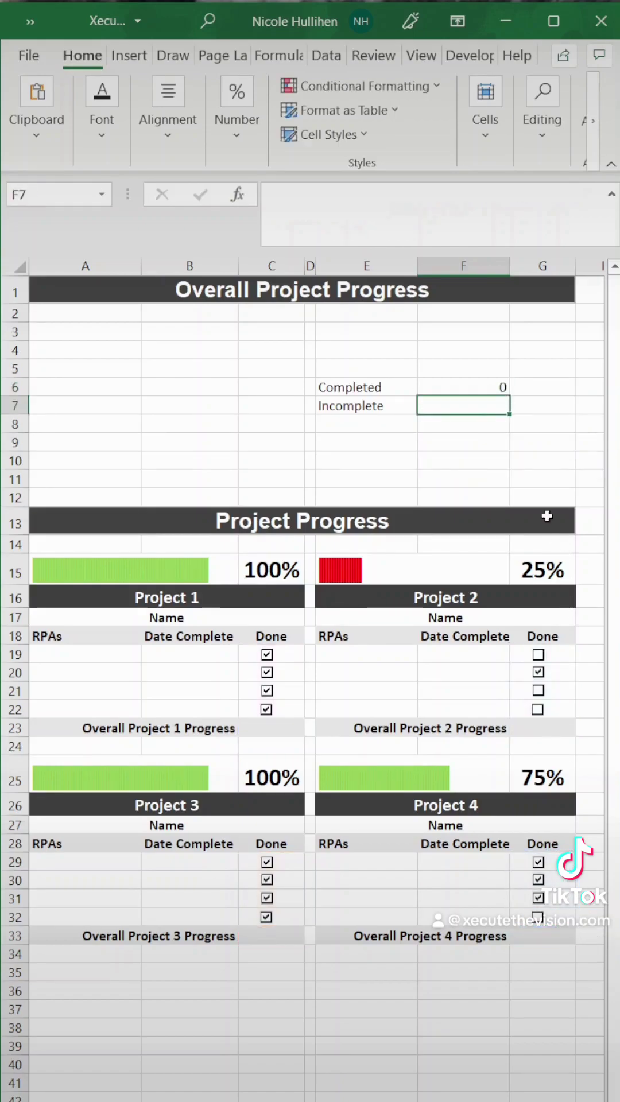
Step: Format F6 as a percentage
left_click(475, 387)
left_click(178, 127)
left_click(99, 130)
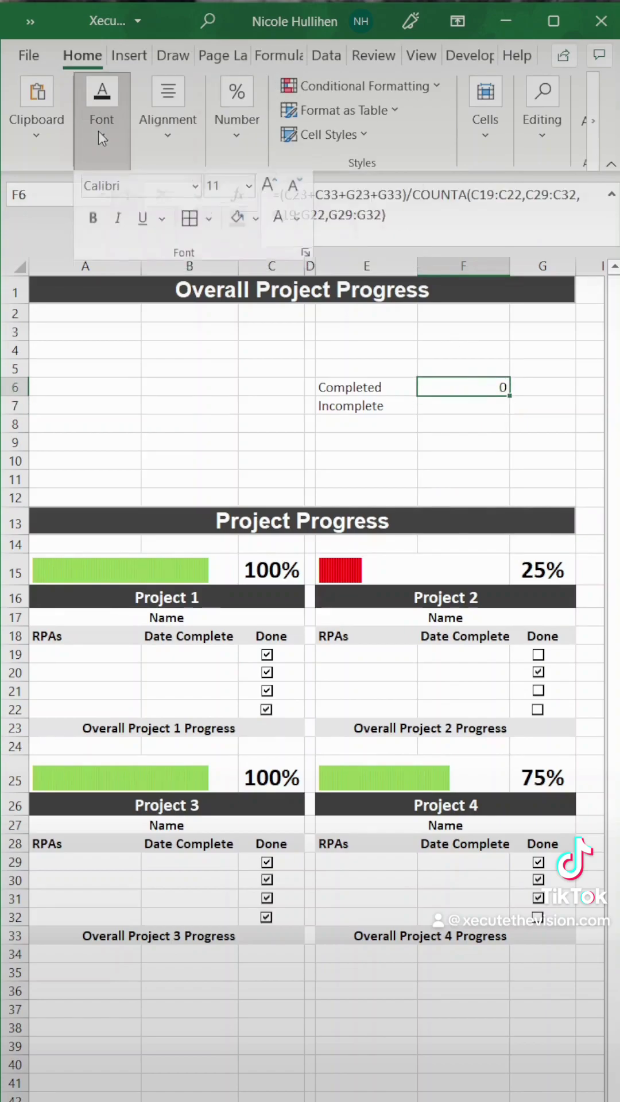
left_click(225, 147)
left_click(265, 228)
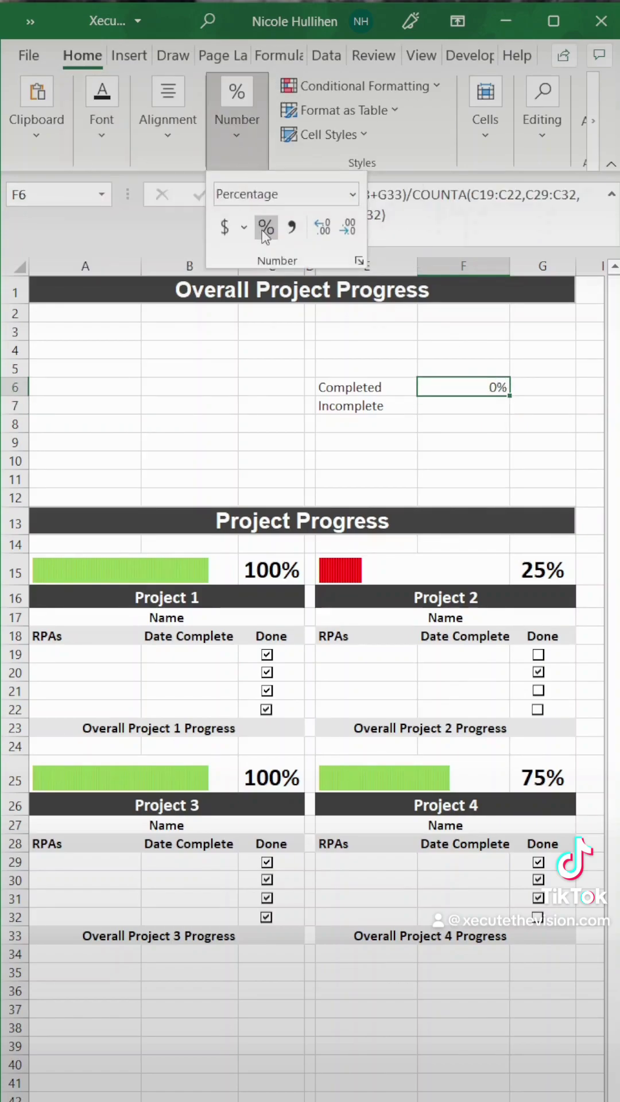
Step: Enter =1-F6 in F7 for the Incomplete share
left_click(466, 410)
left_click(467, 406)
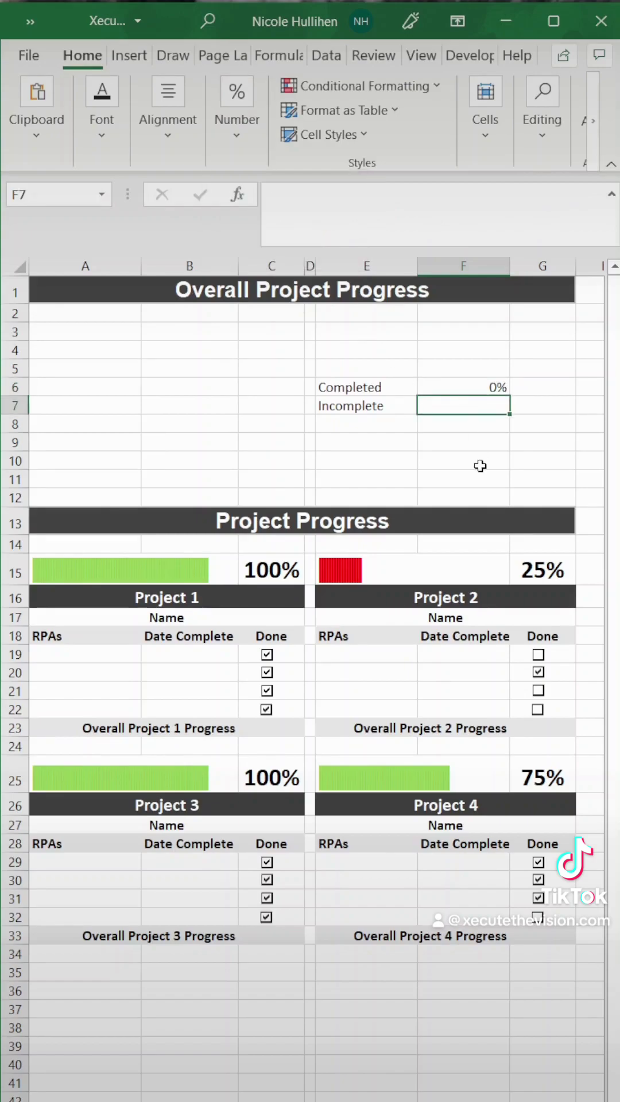
type("=1")
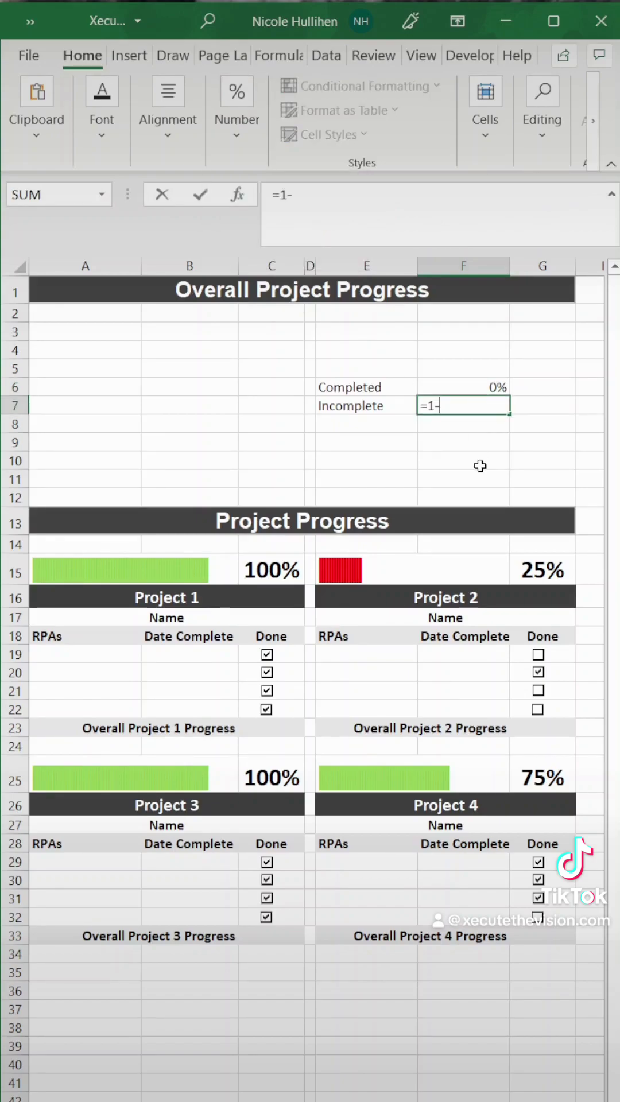
type("-")
key("Up")
key("Return")
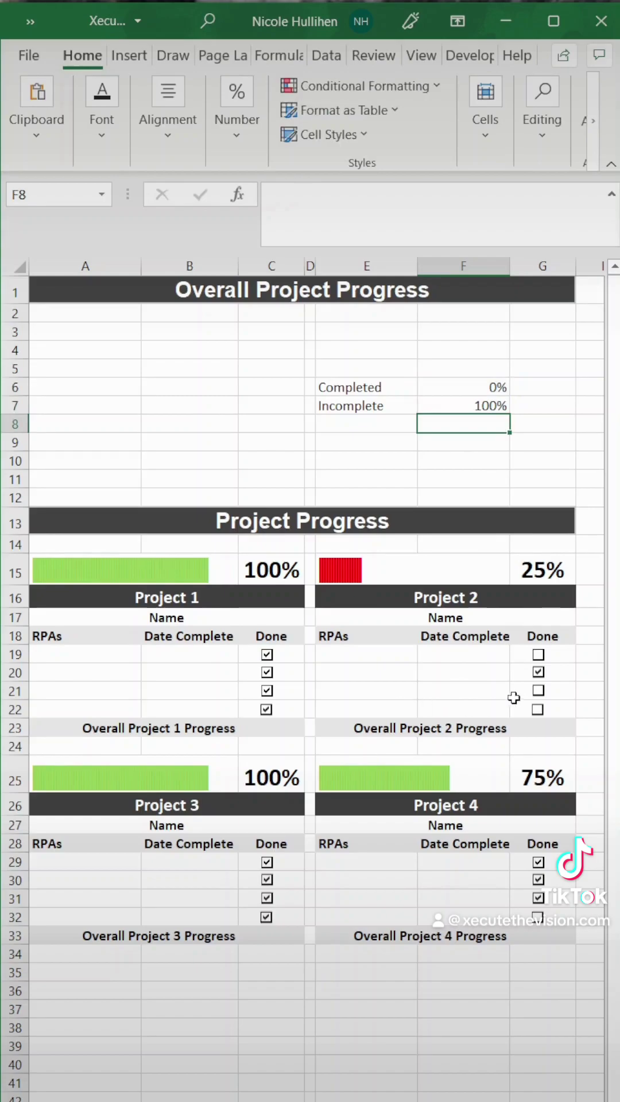
Step: Enter =COUNTIF(C19:C22,"True") in C23 for Project 1's progress
left_click(269, 728)
type("=countif")
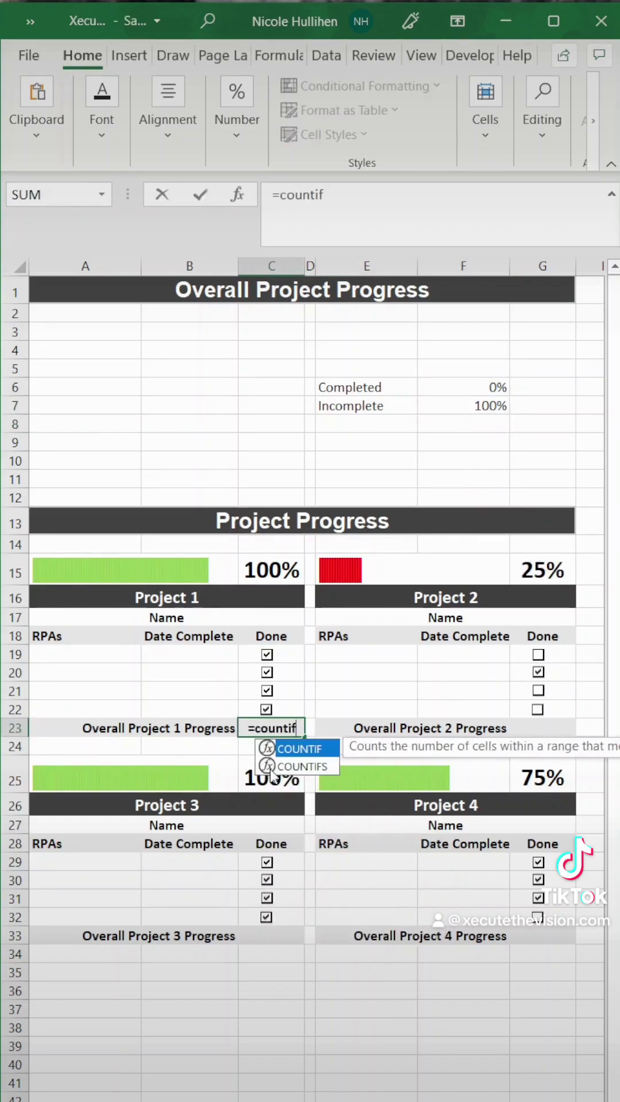
key("Tab")
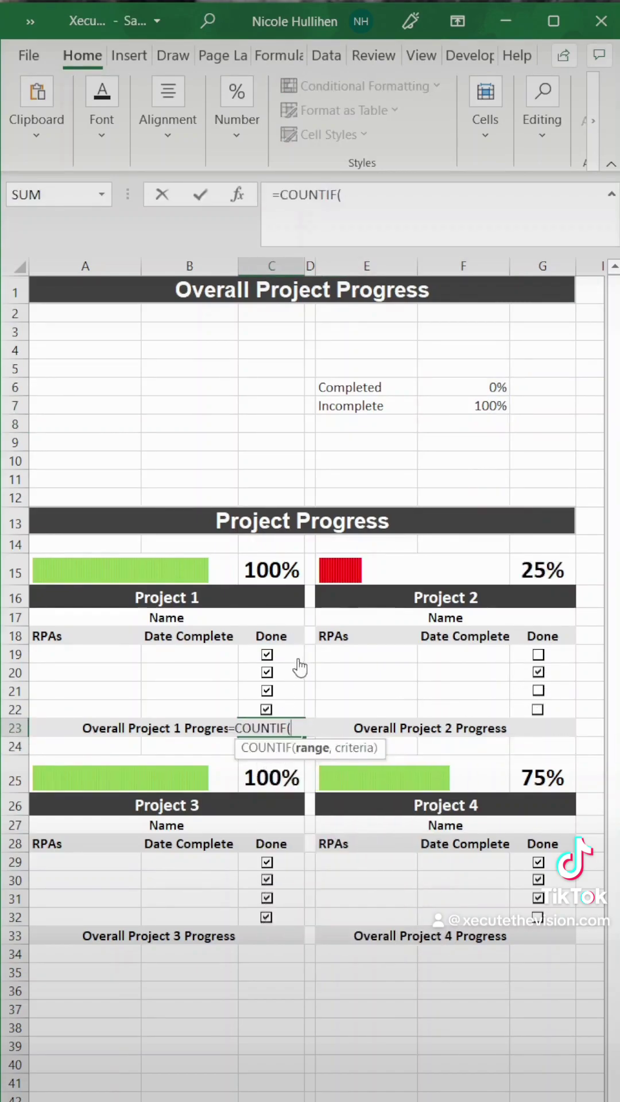
left_click_drag(299, 657, 300, 715)
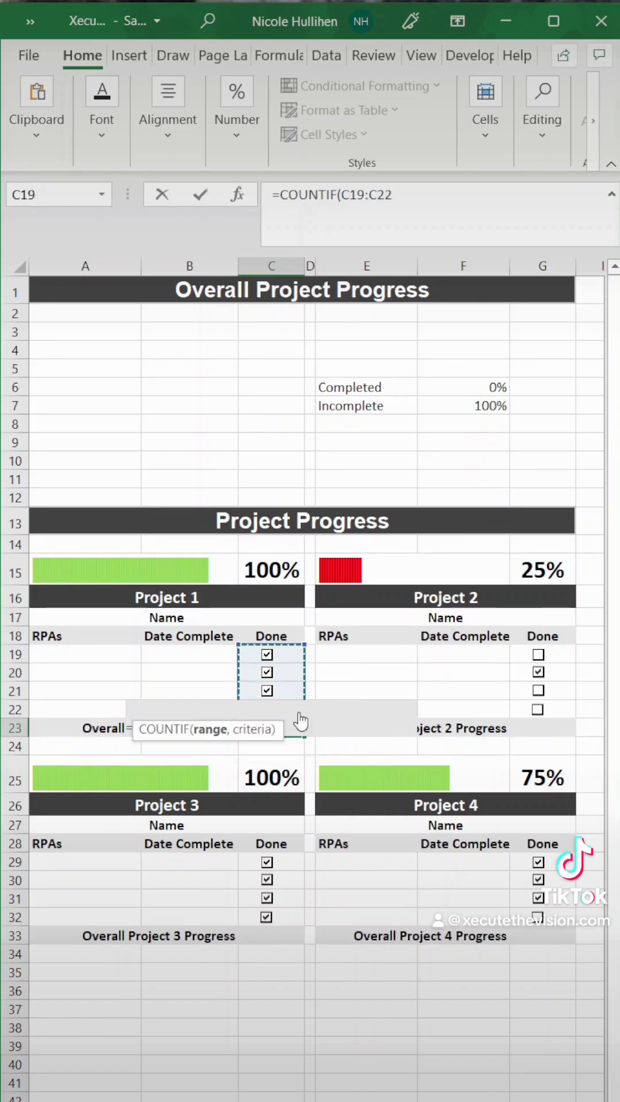
type(",\"True")
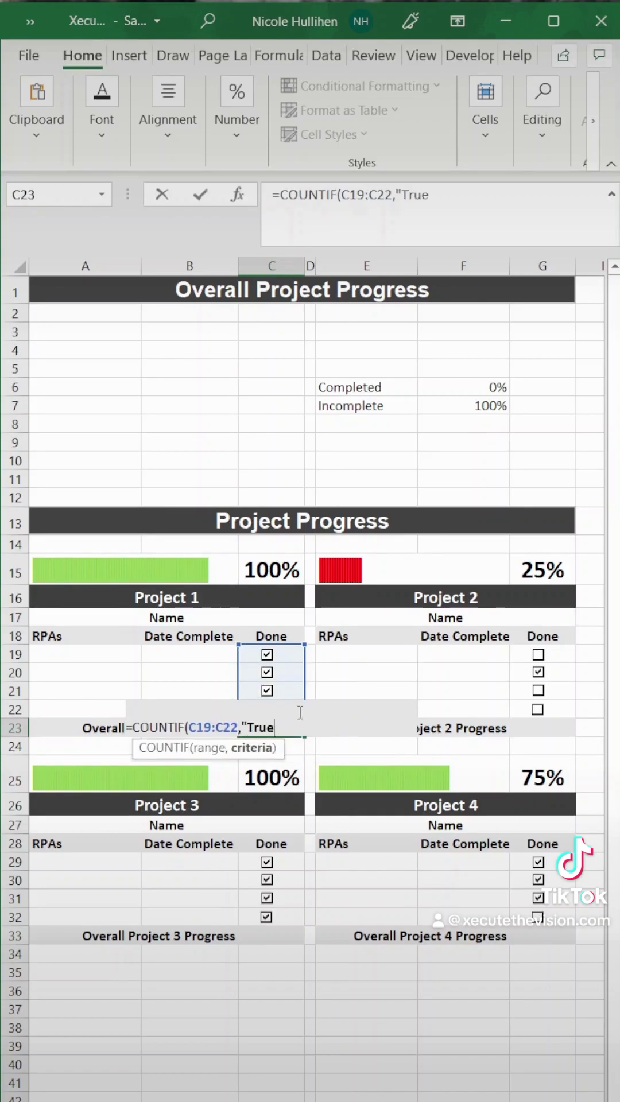
type("\"")
key("Return")
Step: Copy the COUNTIF formula into C33, G33 and G23
left_click(299, 724)
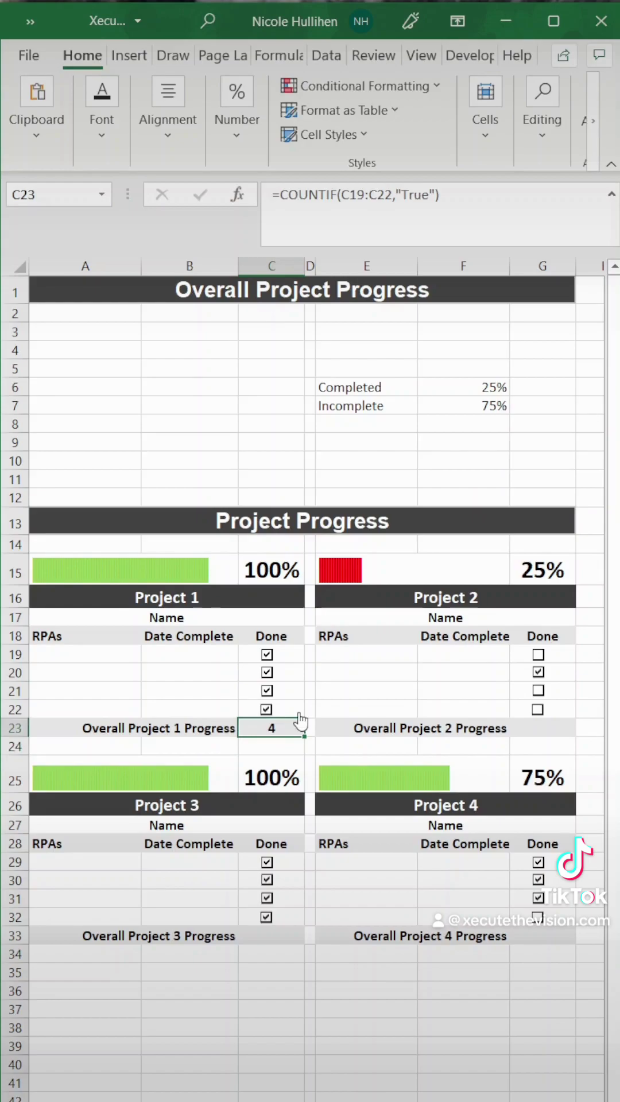
left_click(294, 935)
key("ctrl+v")
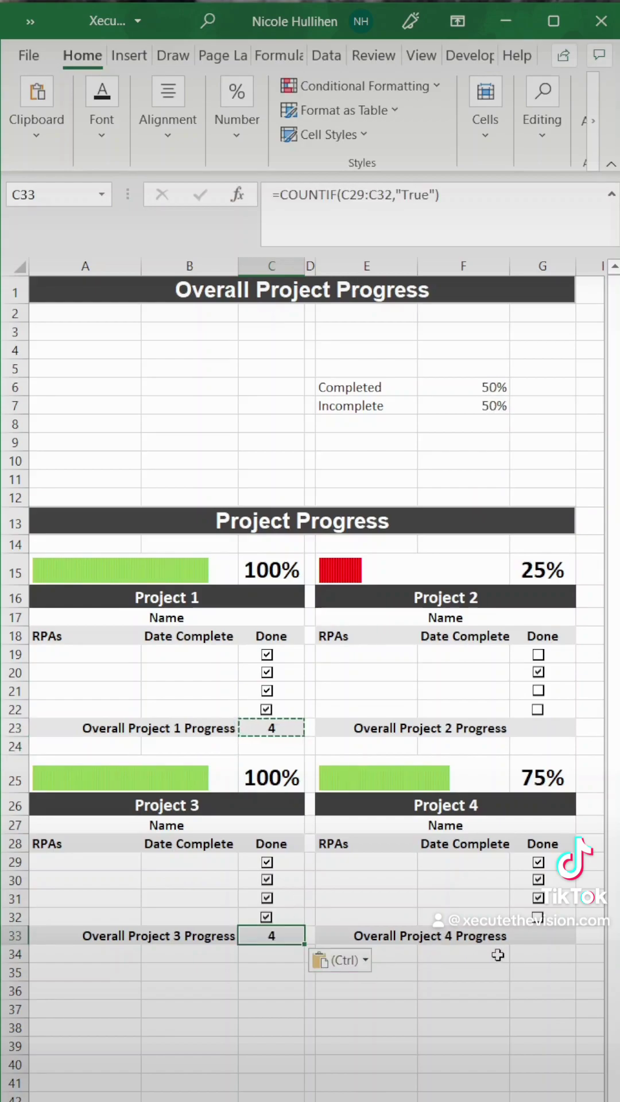
left_click(542, 937)
key("ctrl+v")
left_click(562, 728)
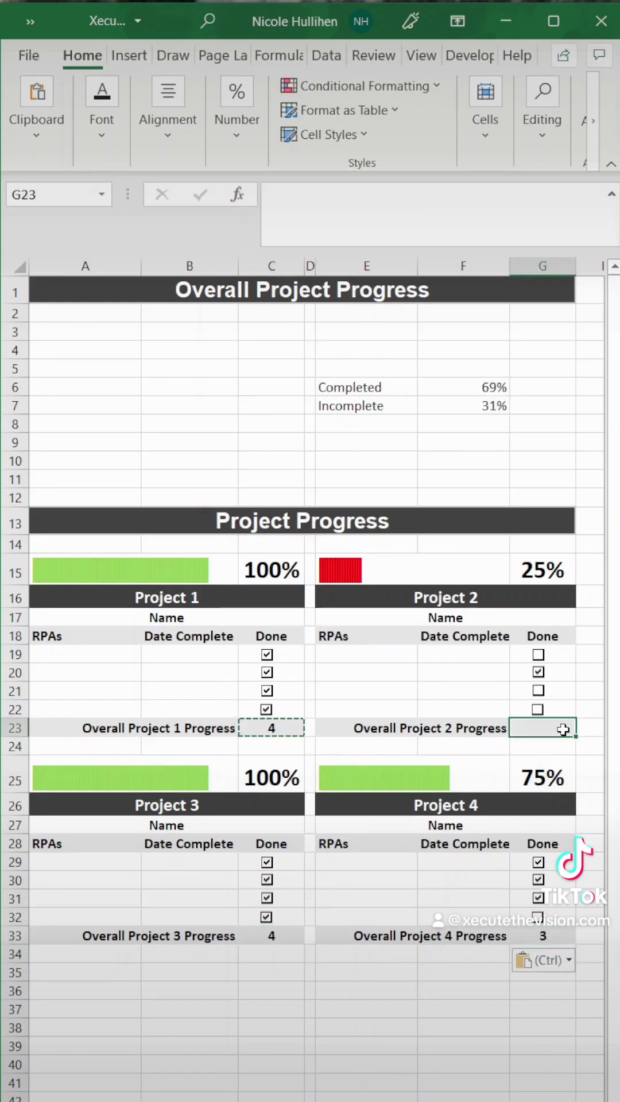
key("ctrl+v")
left_click(522, 408)
Step: Untick Project 4's three checked tasks and Project 2's one checked task
left_click(538, 898)
left_click(538, 879)
left_click(537, 861)
left_click(537, 672)
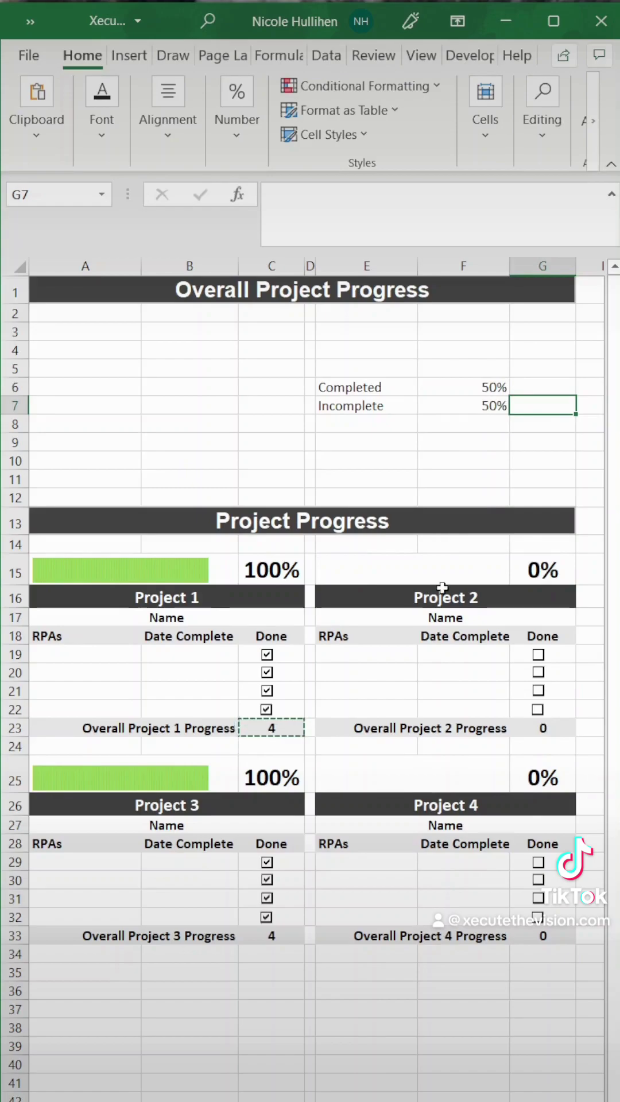
Step: Fill the Completed row E6:F6 blue with white text
left_click_drag(368, 393, 453, 386)
left_click(105, 129)
left_click(256, 226)
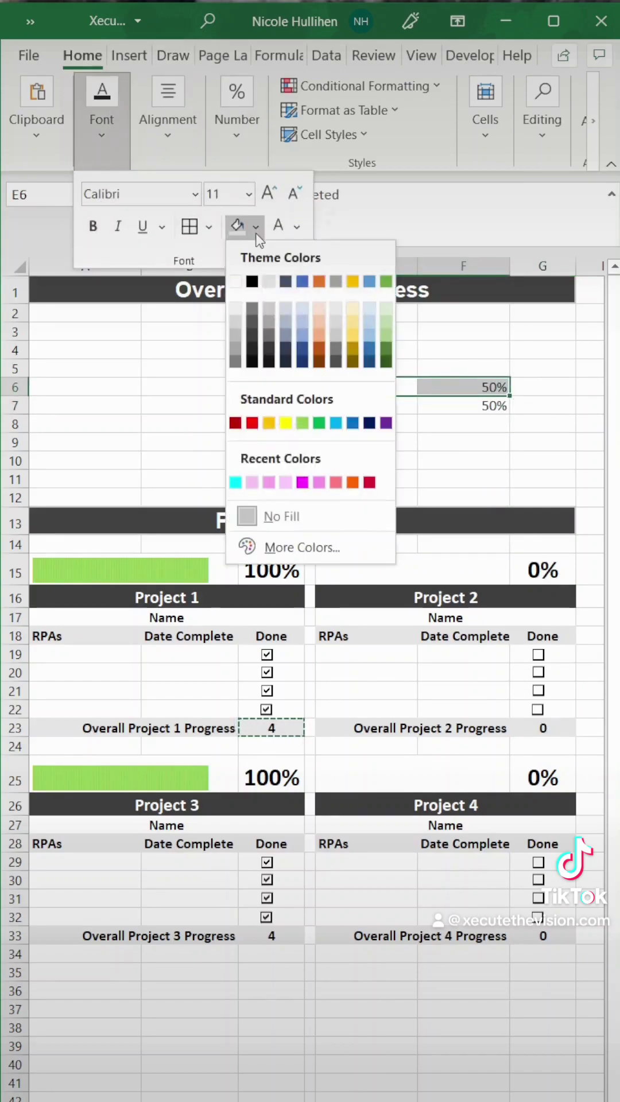
left_click(352, 423)
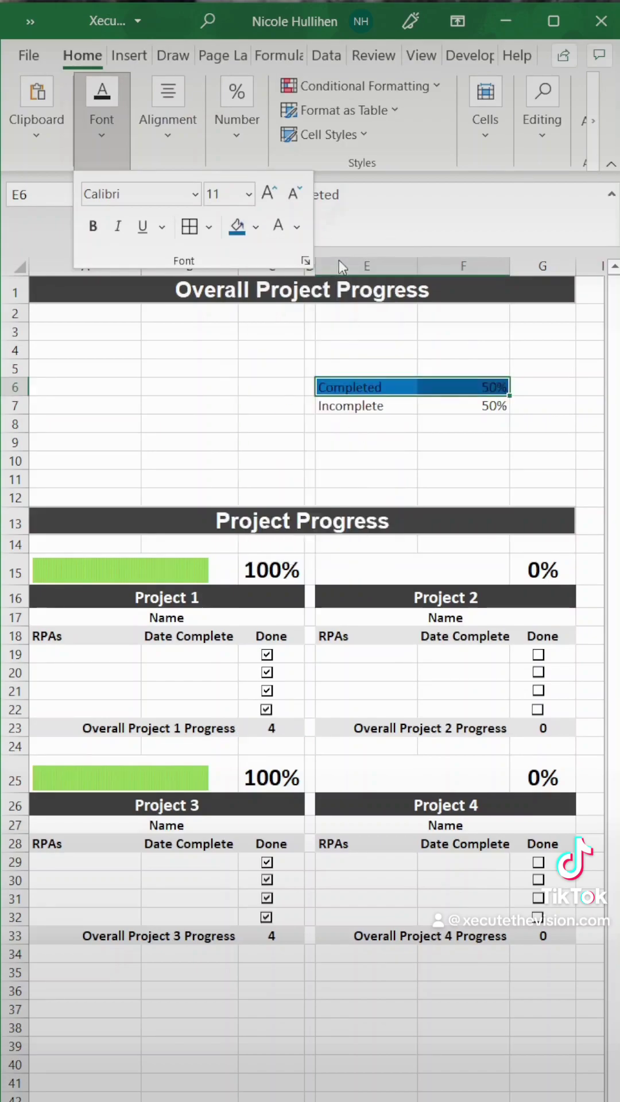
left_click(281, 233)
Step: Fill the Incomplete row E7:F7 light grey and make it bold
left_click(370, 408)
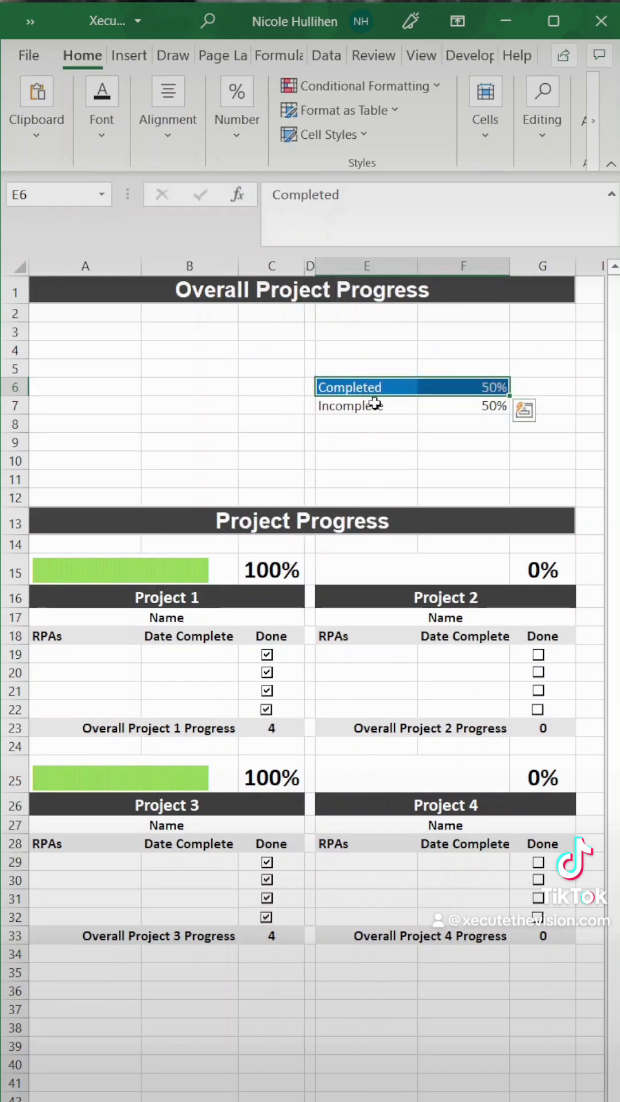
left_click_drag(367, 405, 428, 407)
left_click(109, 138)
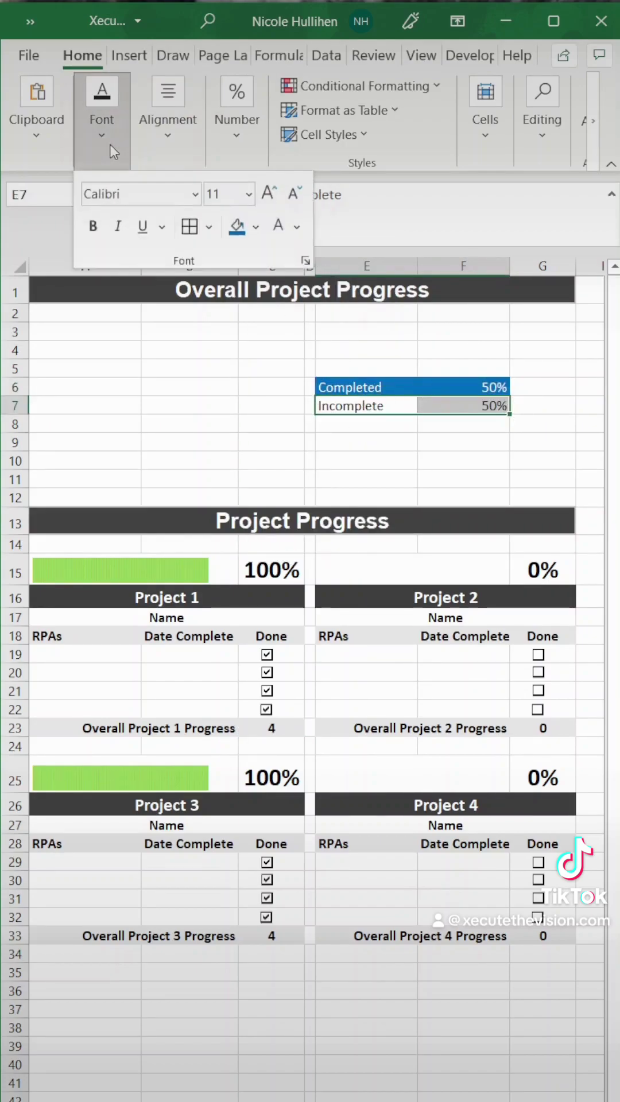
left_click(255, 228)
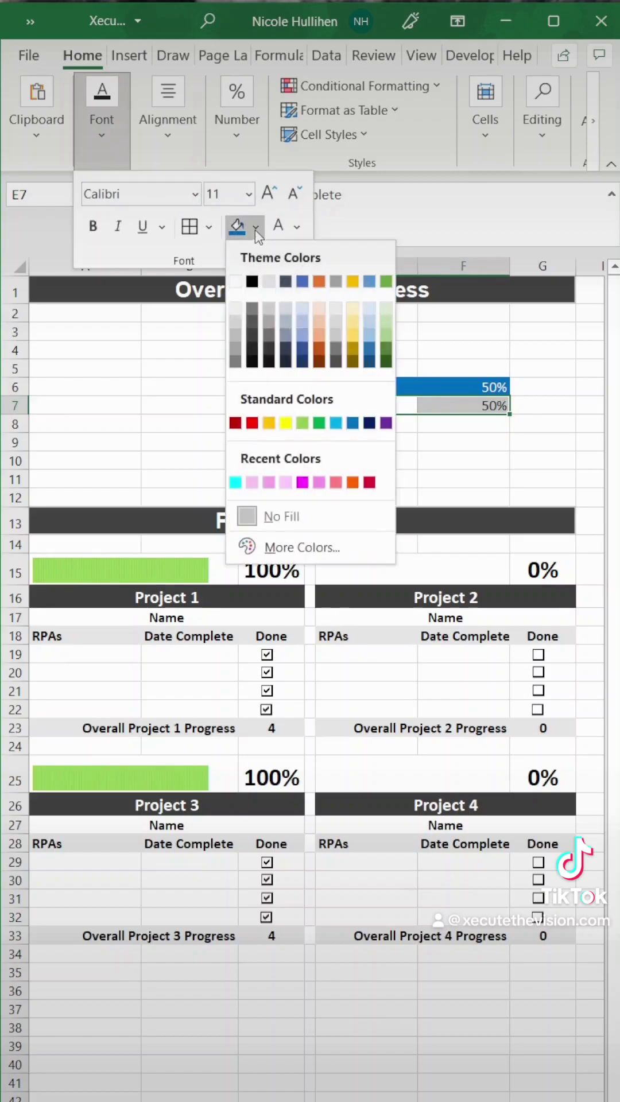
left_click(269, 322)
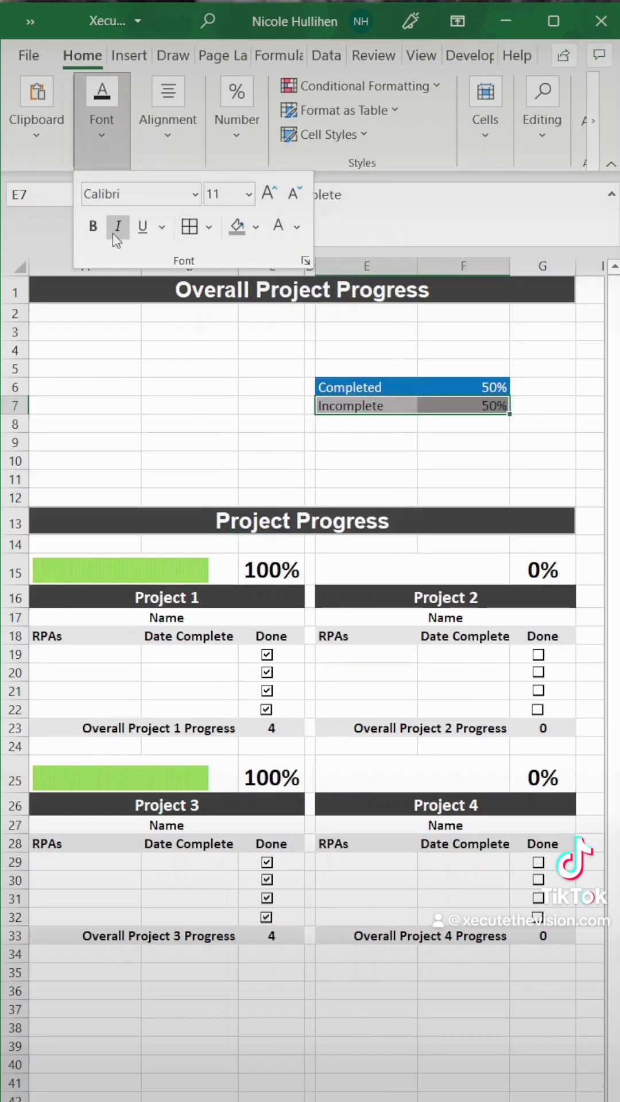
left_click(93, 226)
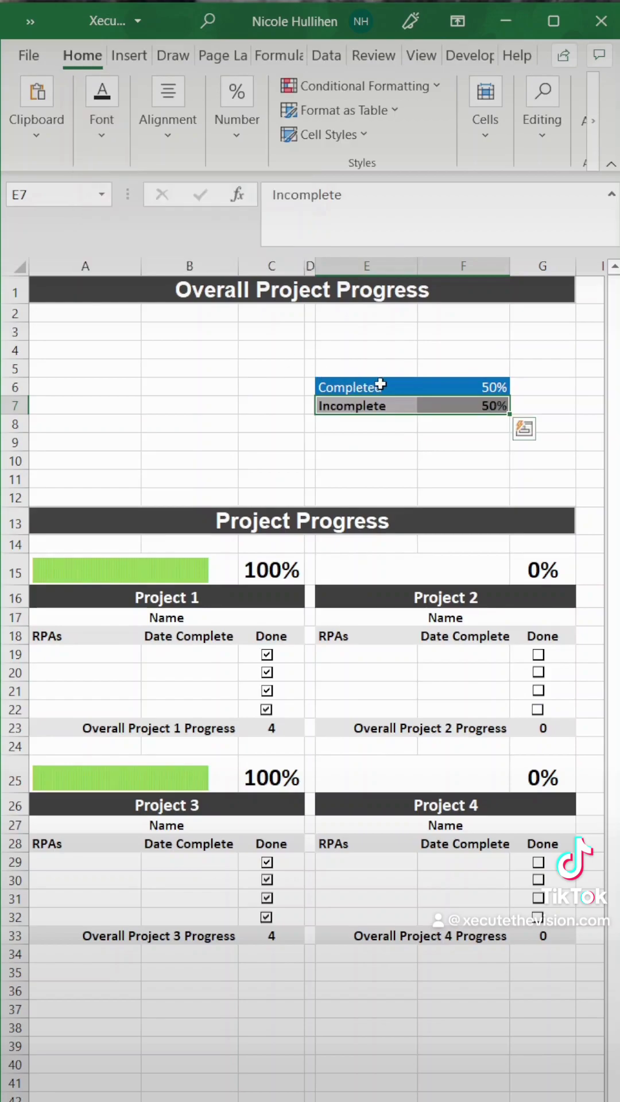
Step: Bold the Completed row and centre the percentages in F6:F7
left_click_drag(380, 385, 425, 382)
left_click(101, 117)
left_click(92, 228)
left_click_drag(445, 386, 459, 406)
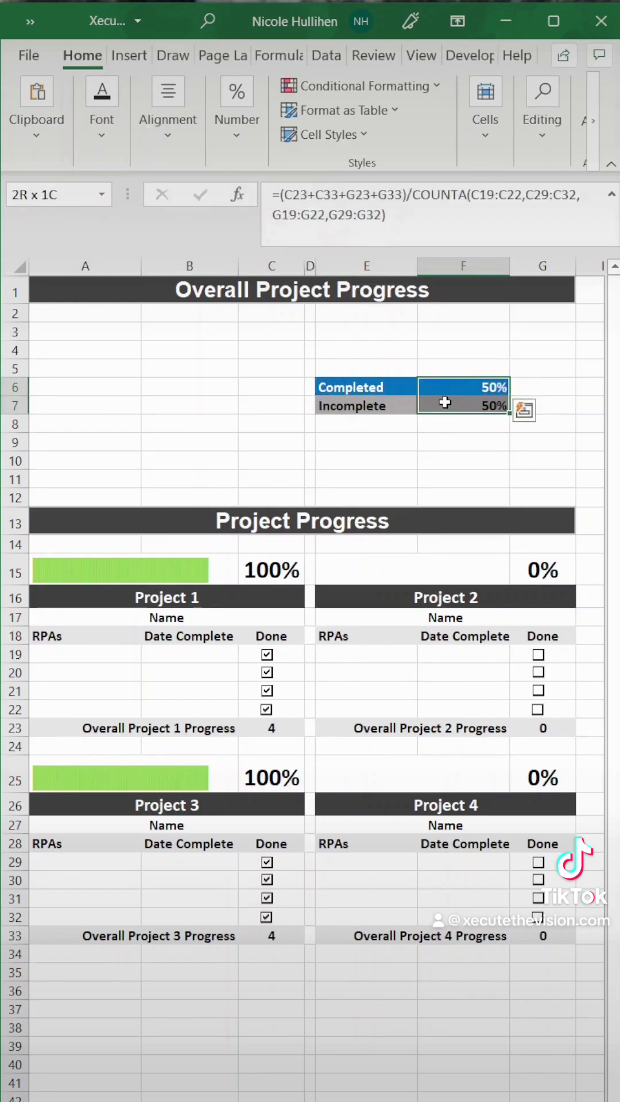
left_click(168, 118)
left_click(175, 227)
left_click(399, 365)
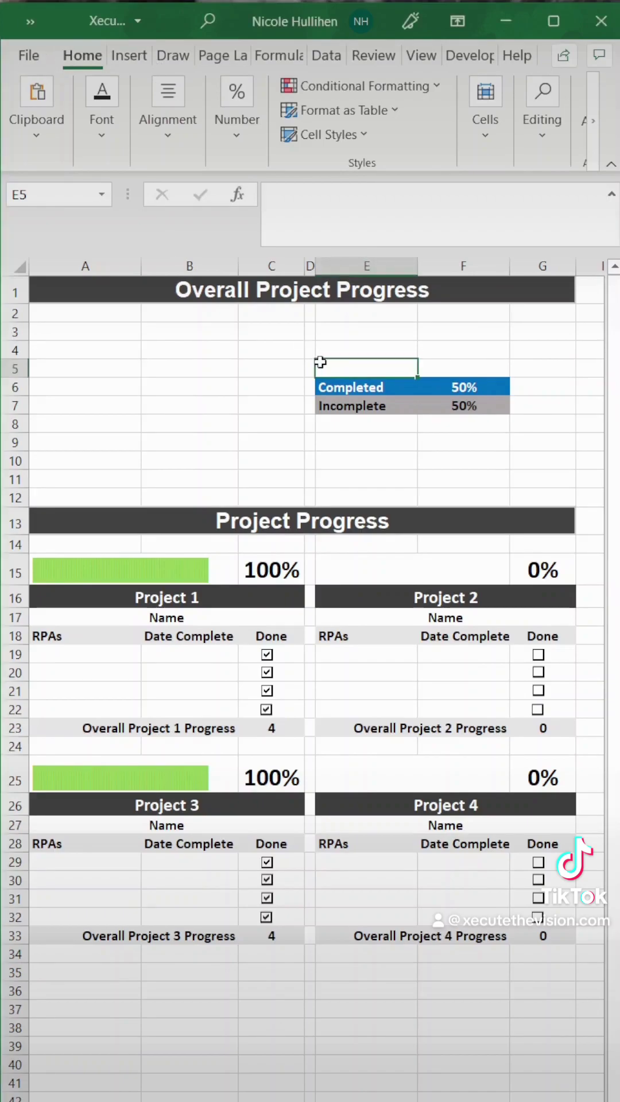
Step: Insert a 3-D pie chart of the Completed/Incomplete data in E6:F7
left_click_drag(359, 385, 436, 401)
left_click(129, 56)
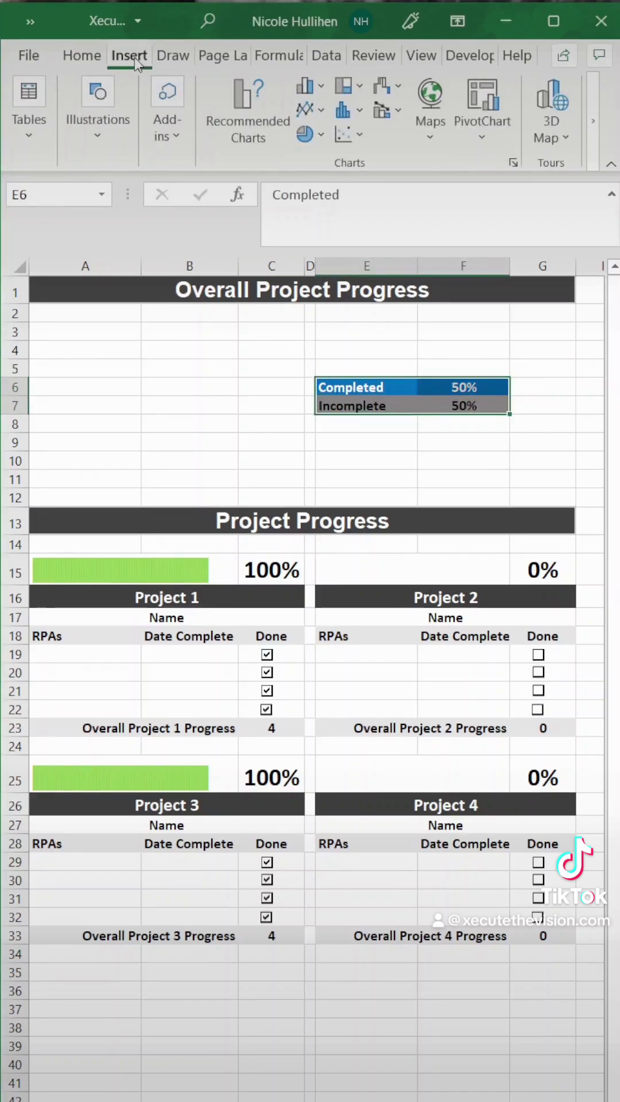
left_click(307, 136)
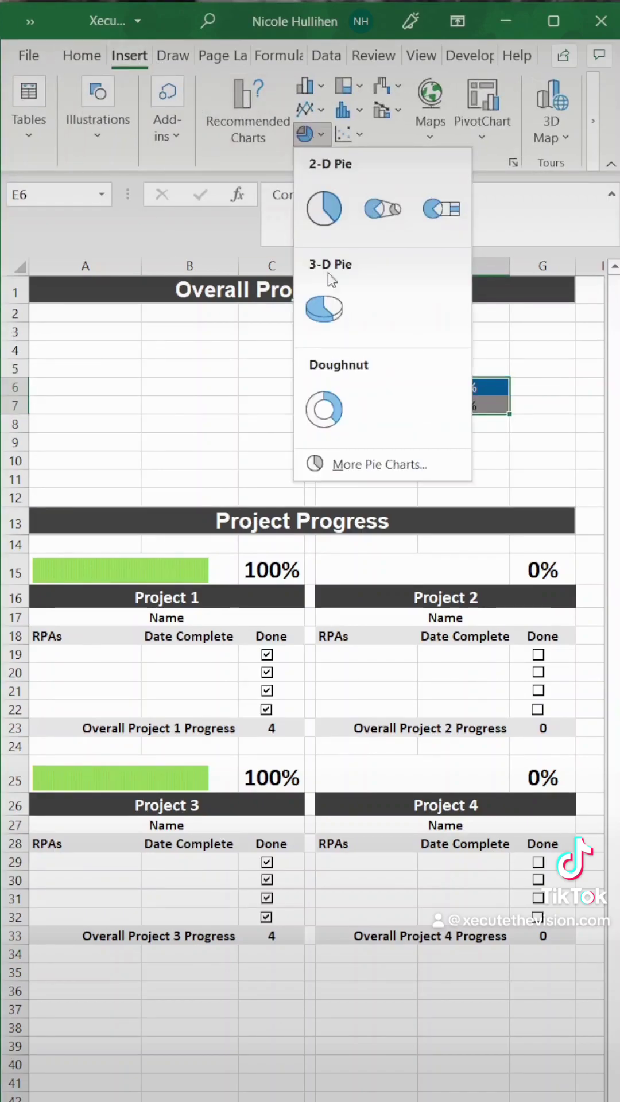
left_click(328, 290)
Step: Resize and move the chart to rows 2–12 left of the summary and delete its title
left_click_drag(542, 575, 428, 637)
left_click_drag(375, 666, 325, 344)
left_click_drag(386, 514, 331, 462)
left_click_drag(287, 434, 289, 454)
left_click_drag(330, 405, 287, 405)
left_click(200, 347)
key("Delete")
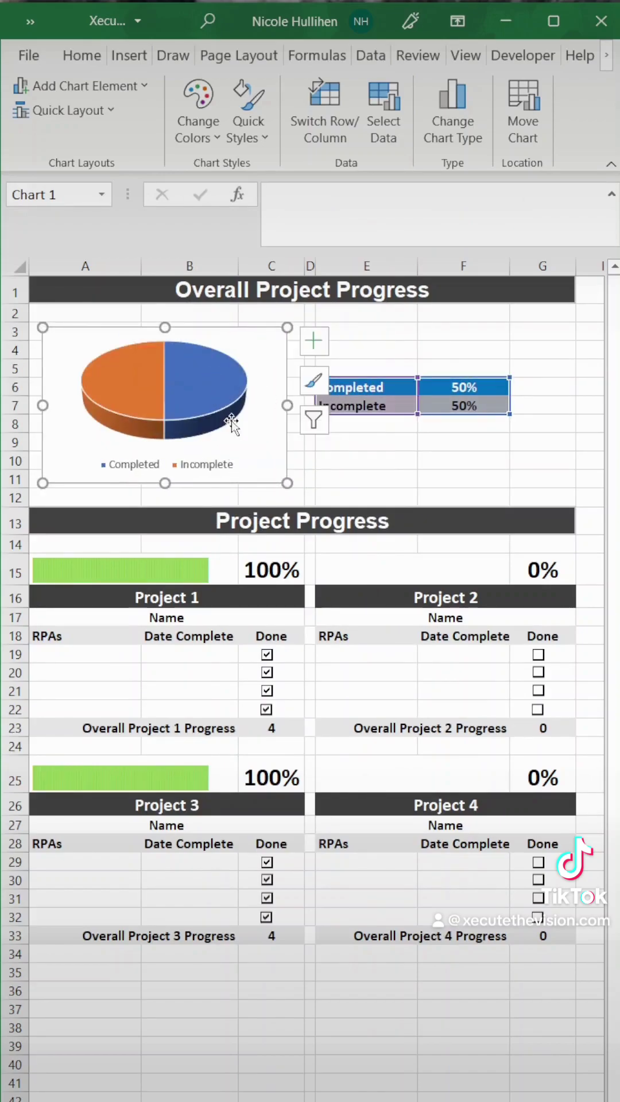
Step: Give the pie series a solid grey fill so the whole pie is grey
left_click(151, 388)
double_click(151, 388)
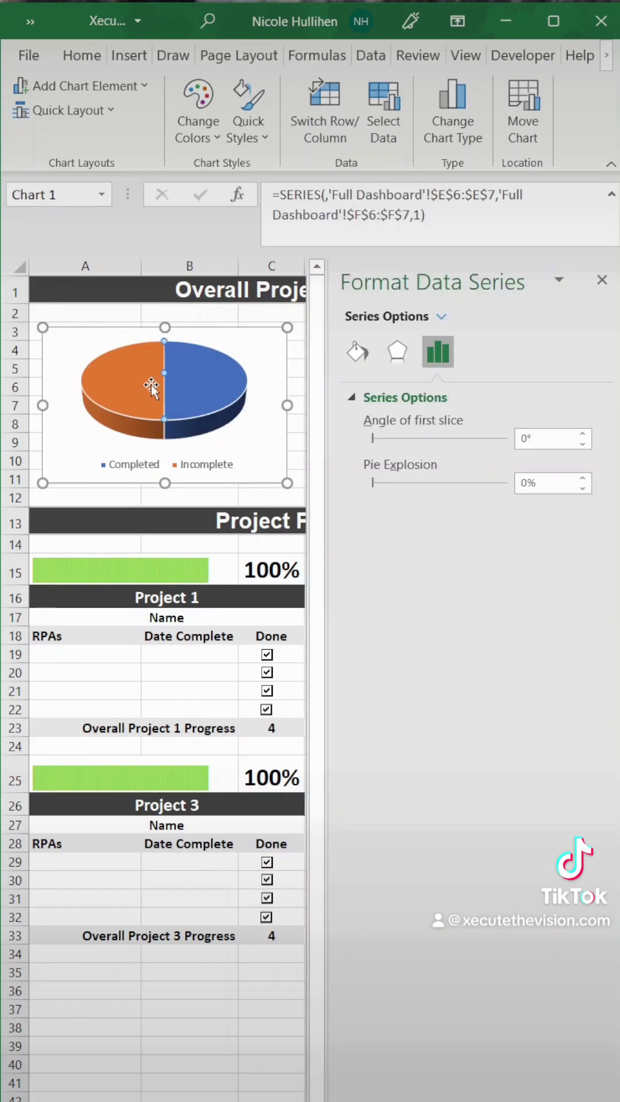
left_click(357, 348)
left_click(370, 397)
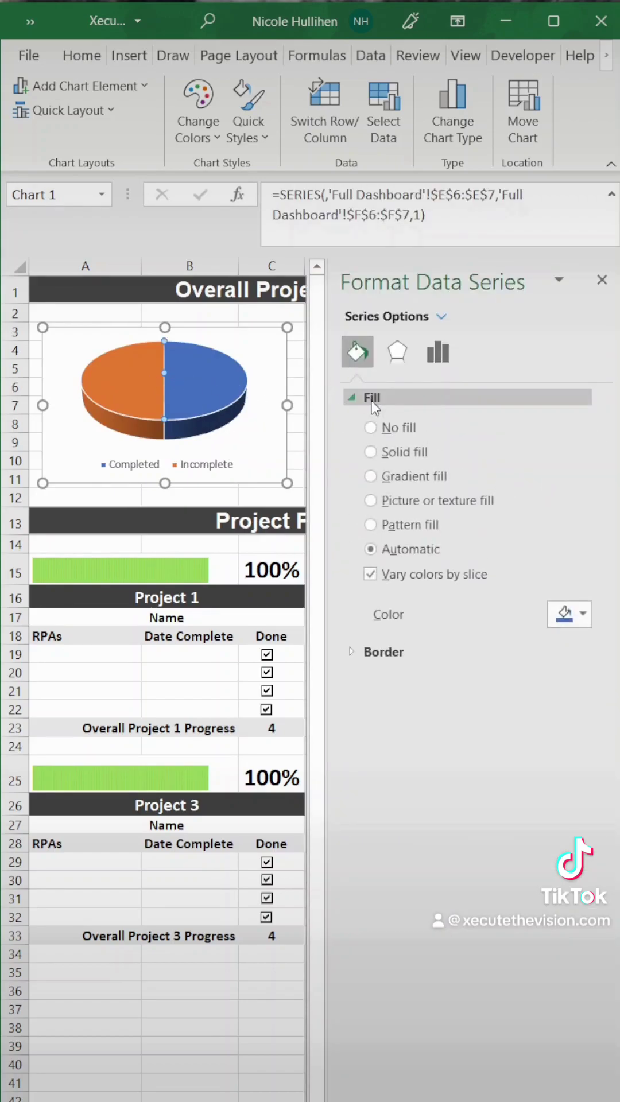
left_click(393, 452)
left_click(582, 614)
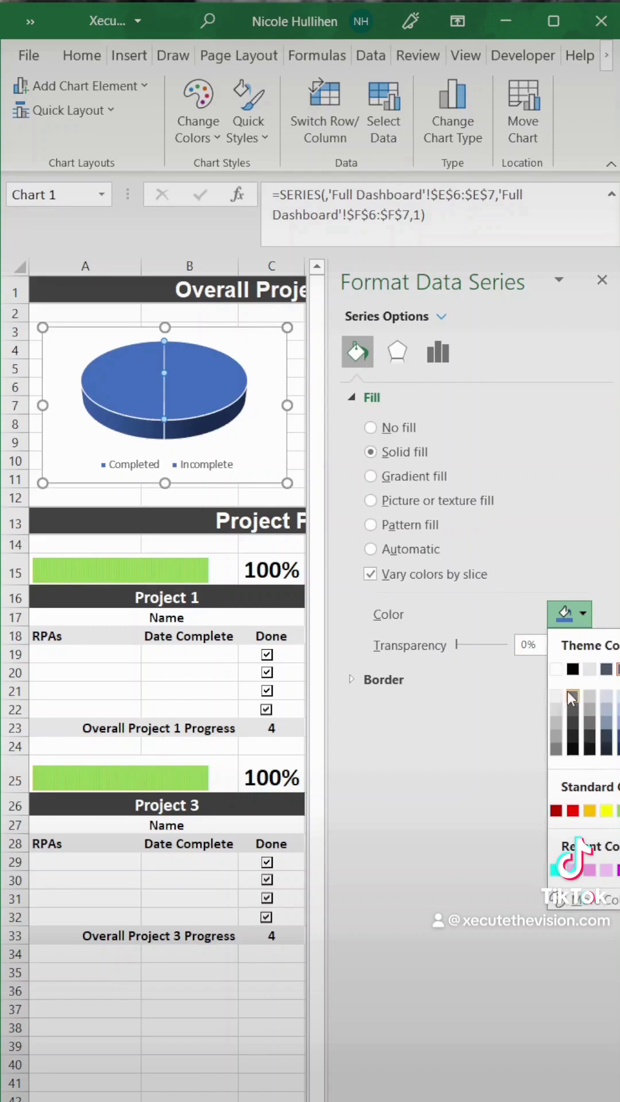
left_click(557, 721)
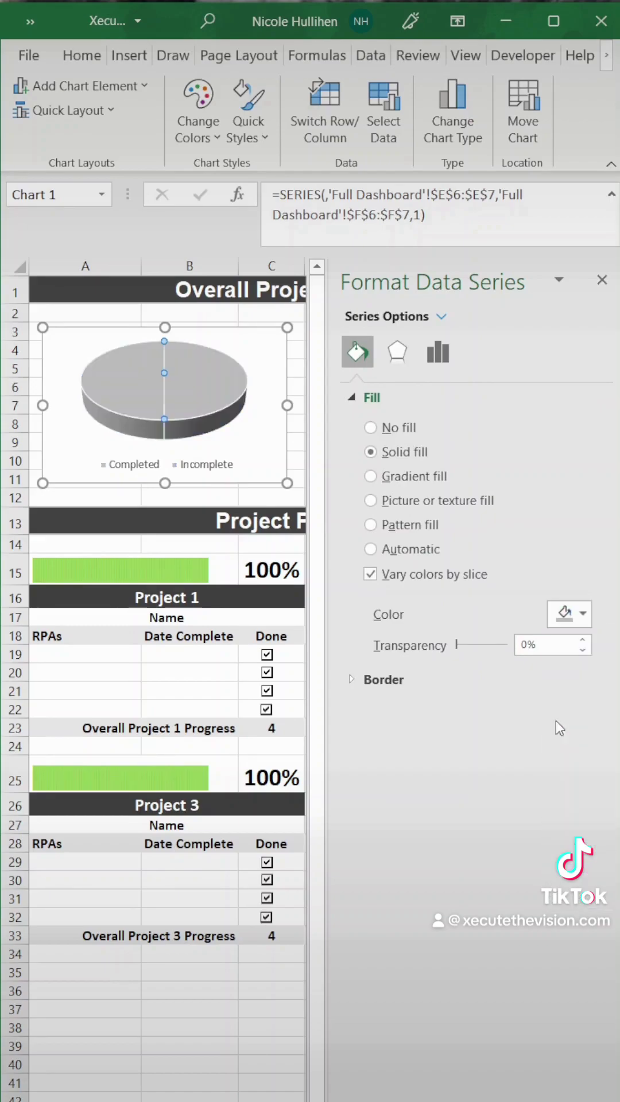
Step: Colour the Completed slice blue via its legend entry
left_click(217, 392)
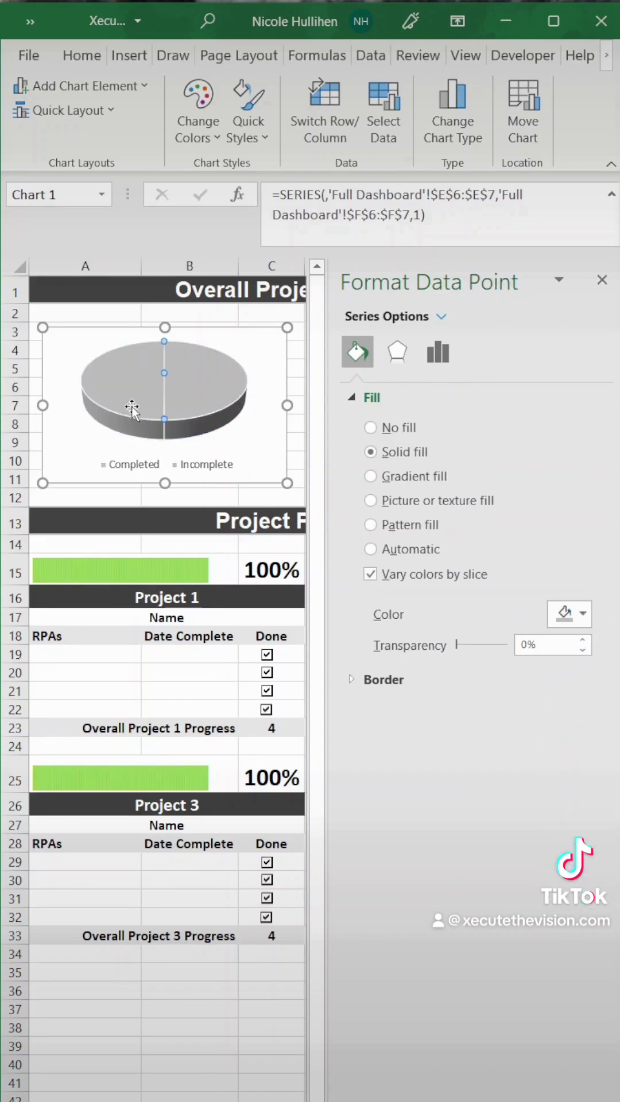
left_click(141, 466)
left_click(141, 466)
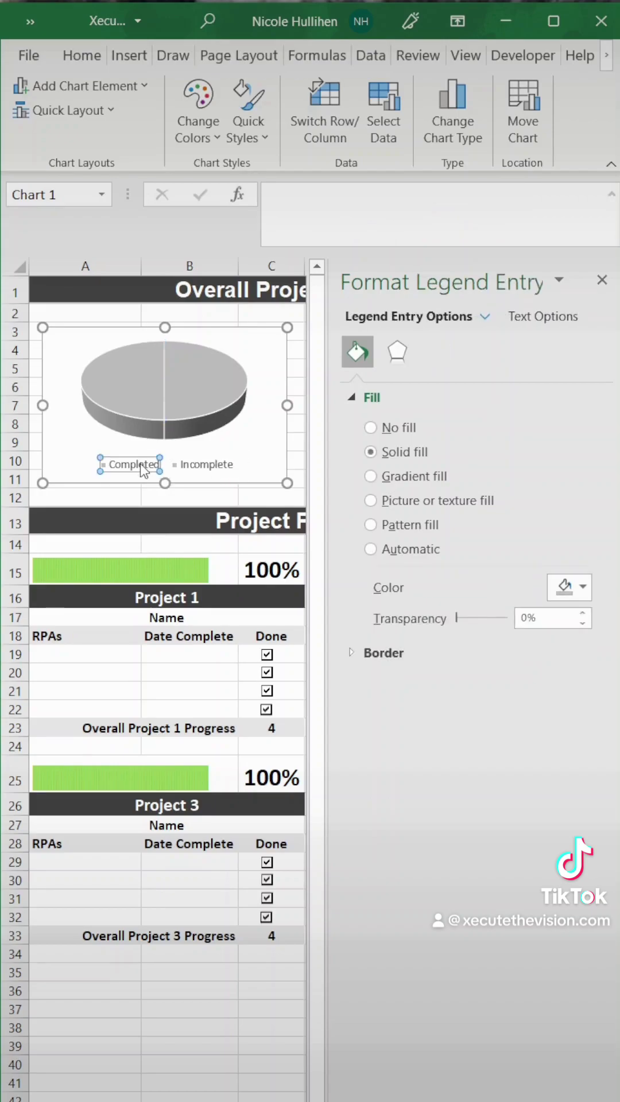
left_click(583, 587)
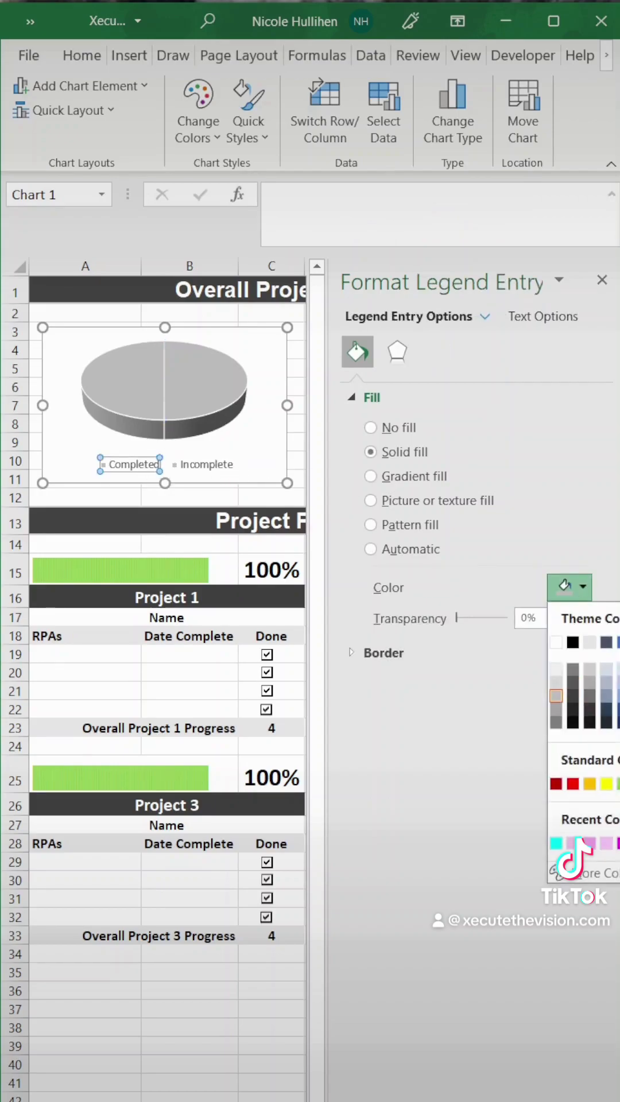
left_click(601, 280)
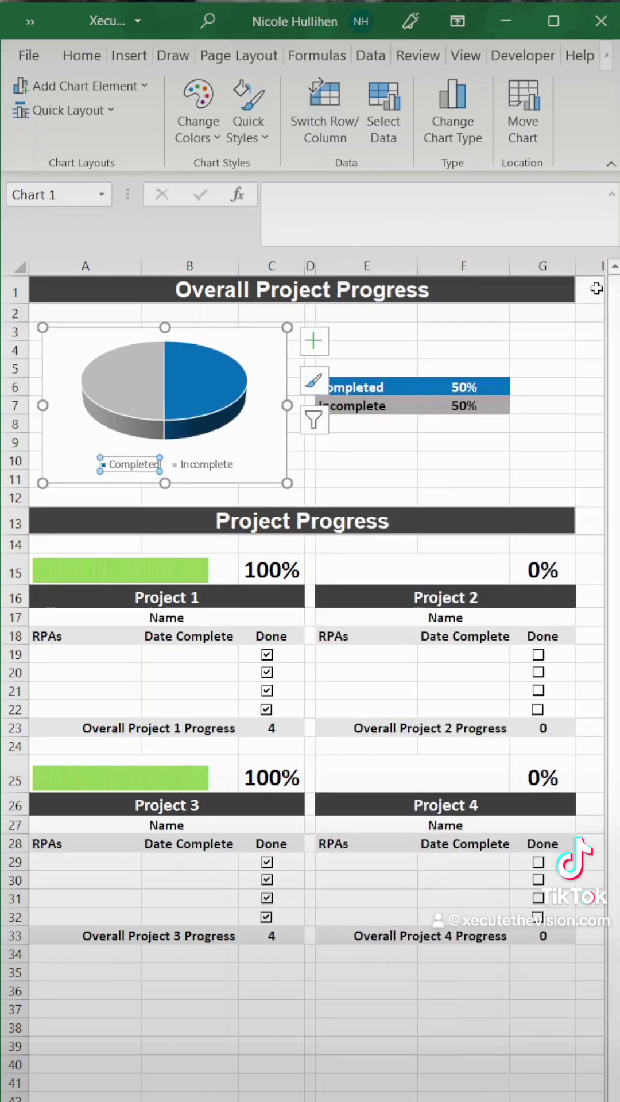
Step: Fill the chart area background with dark charcoal grey
left_click(261, 345)
right_click(263, 344)
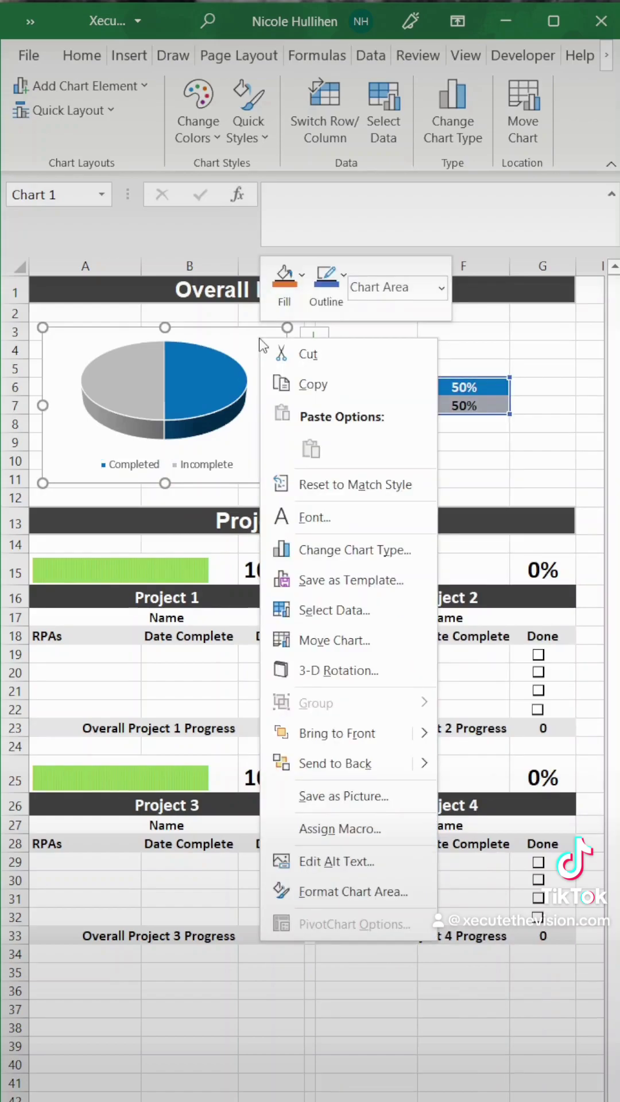
left_click(319, 890)
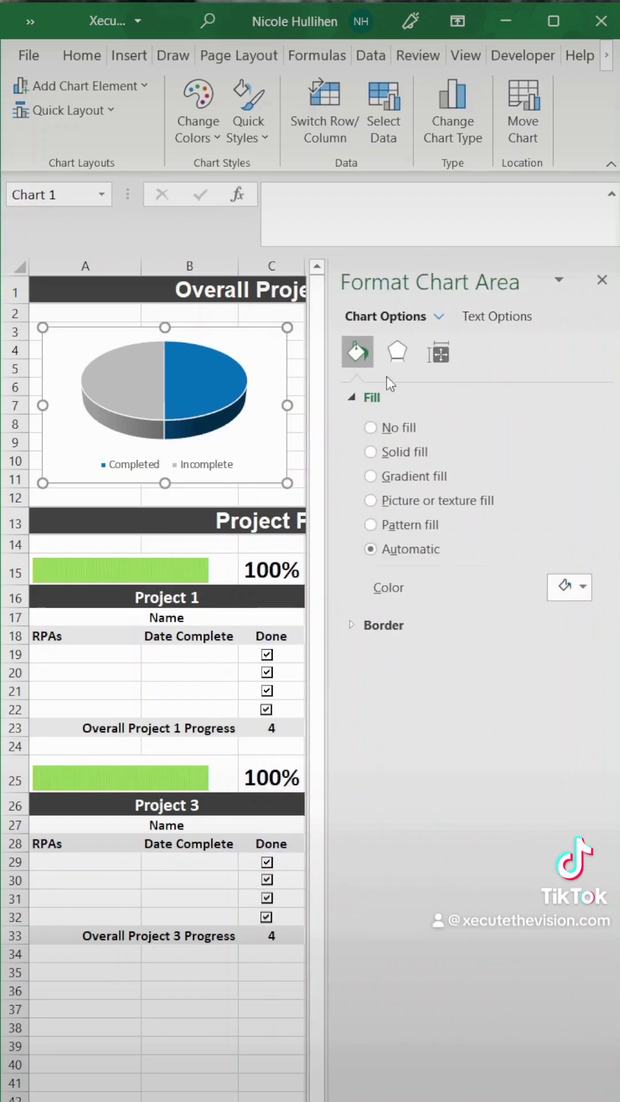
left_click(430, 320)
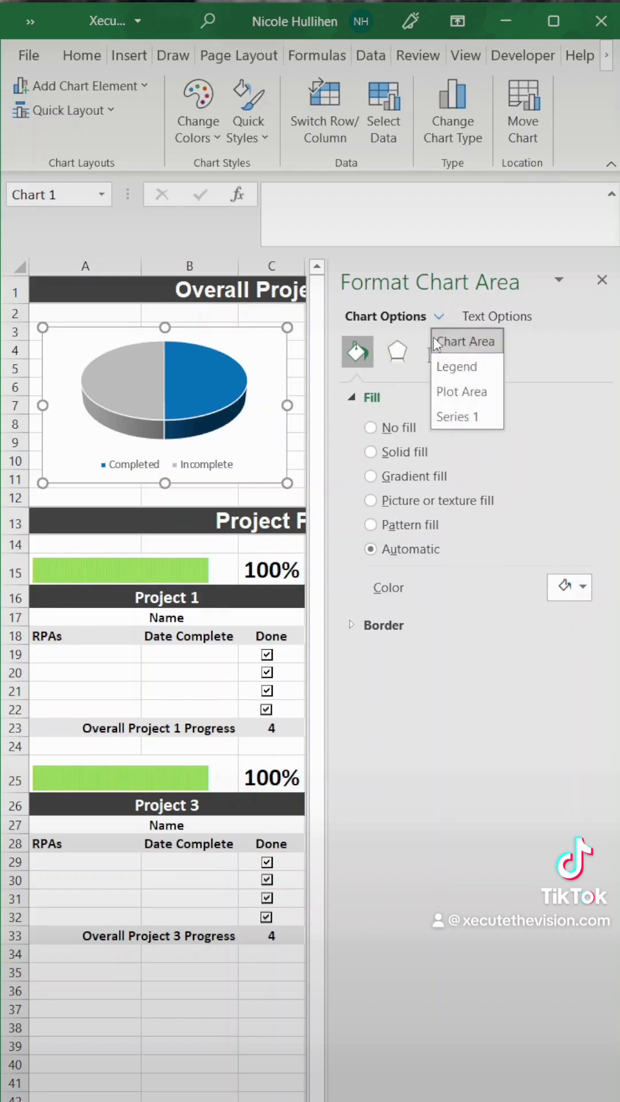
left_click(581, 586)
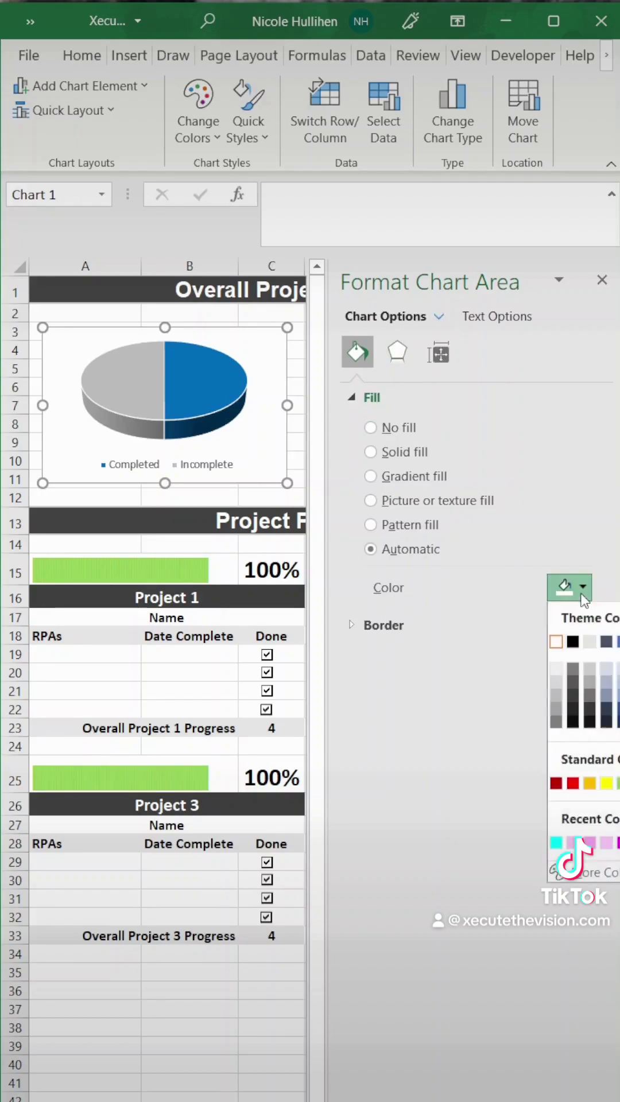
left_click(572, 668)
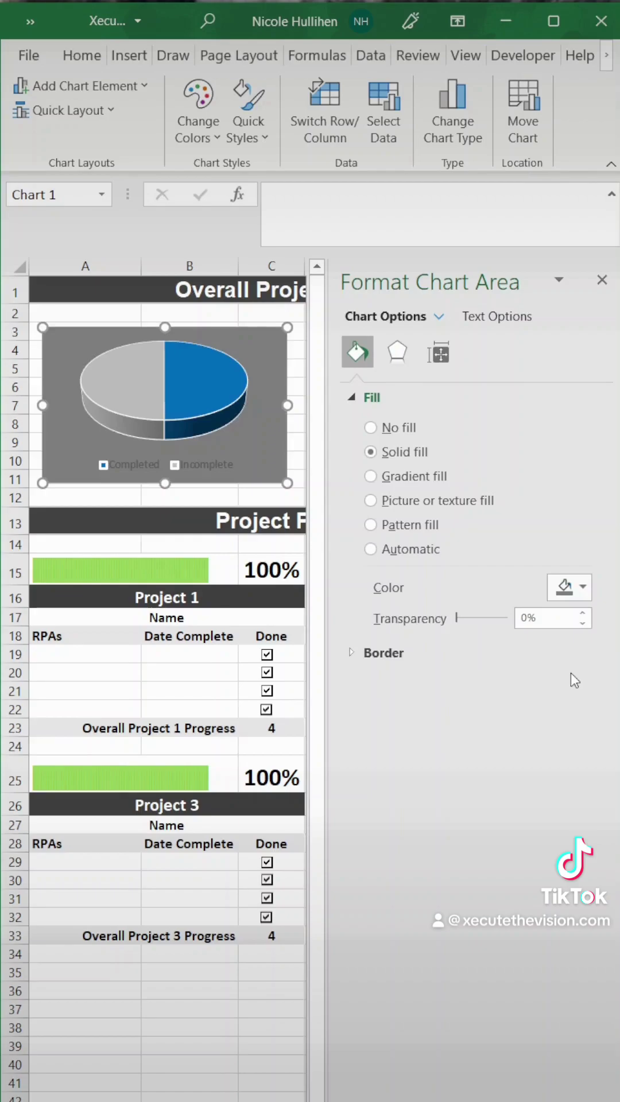
left_click(571, 593)
left_click(573, 696)
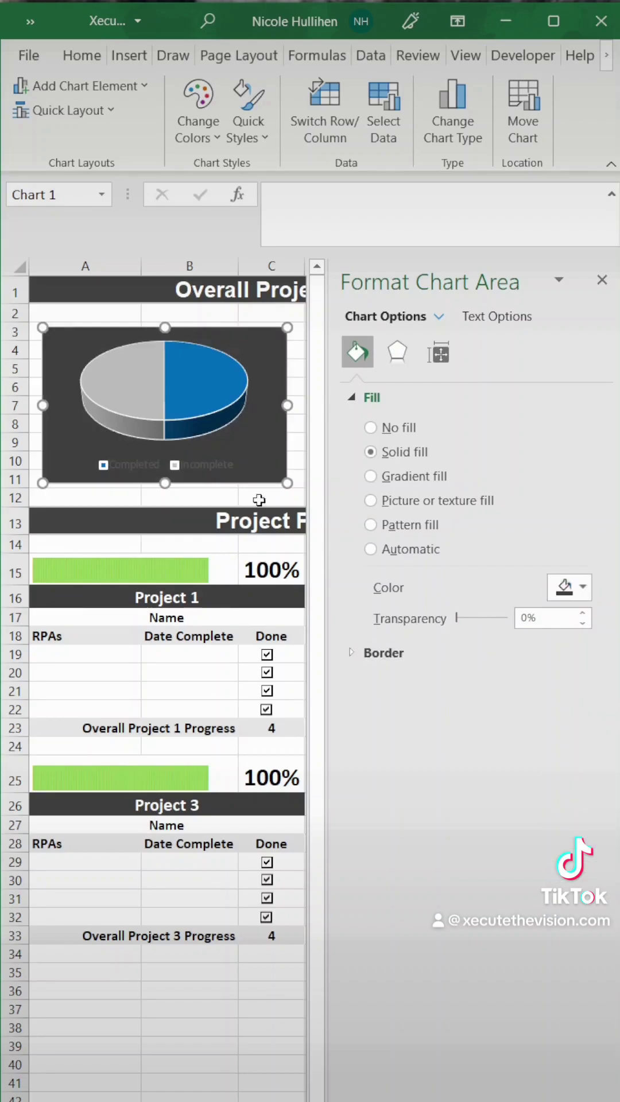
Step: Make the Completed/Incomplete legend text white
left_click(206, 473)
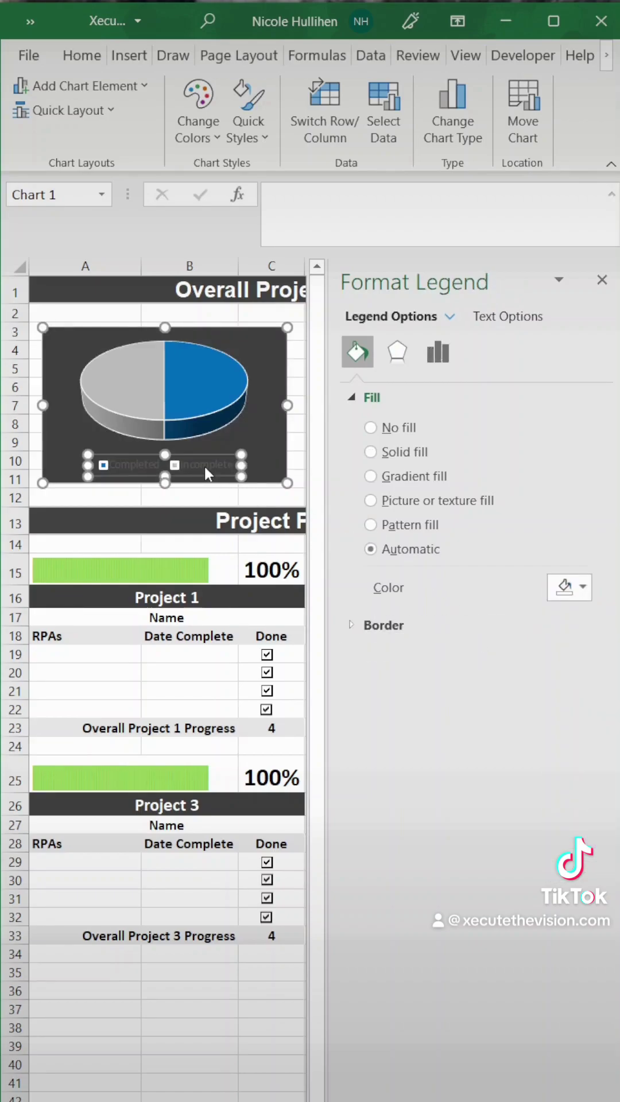
left_click(507, 317)
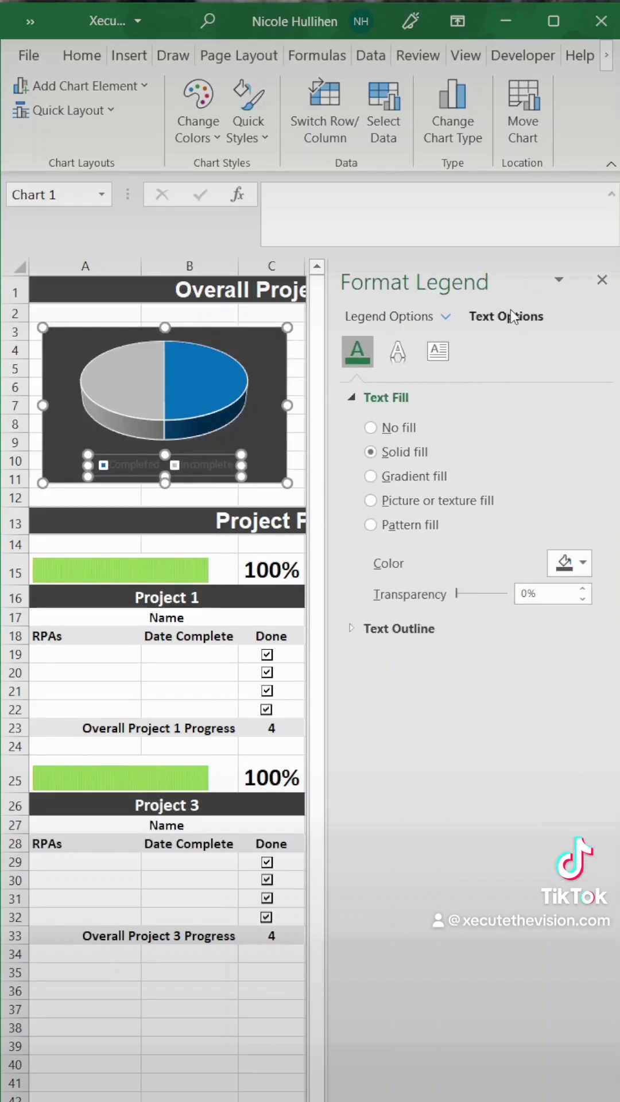
left_click(581, 565)
left_click(556, 618)
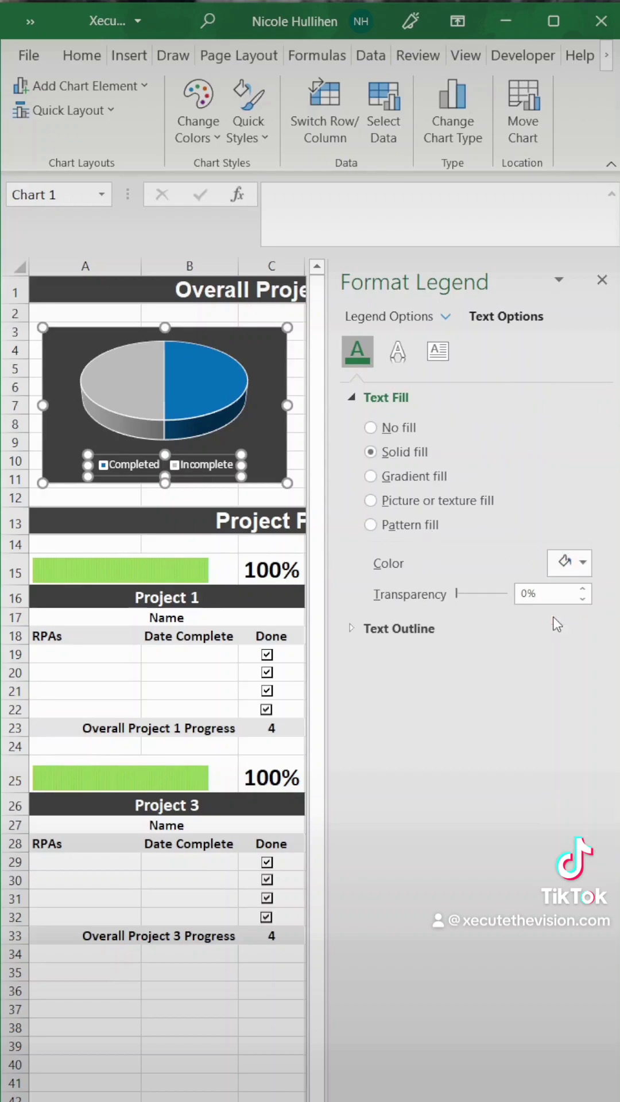
Step: Tick Project 2's first two task checkboxes so it reads 50%
left_click(601, 281)
left_click(353, 480)
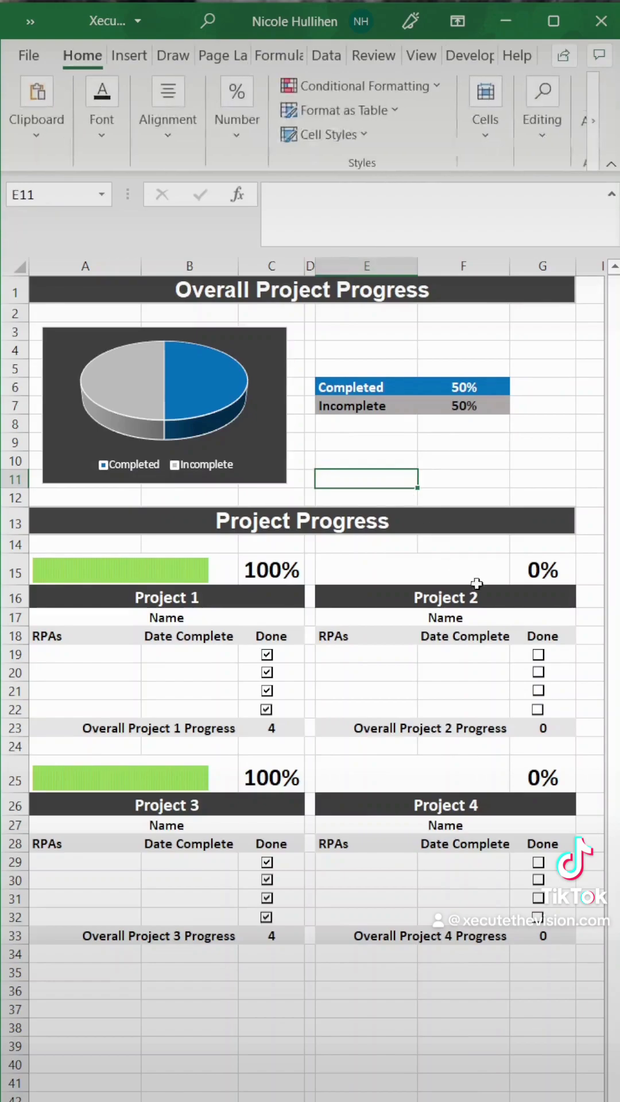
left_click(539, 655)
left_click(538, 672)
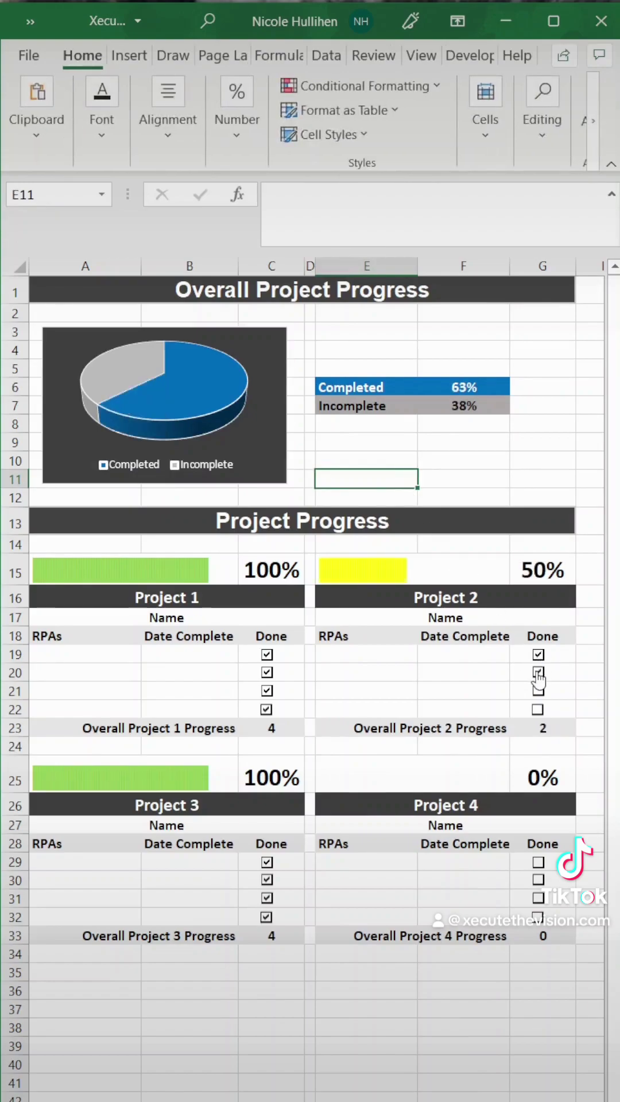
Step: Apply All Borders to the four project blocks, including Project 4's progress bar row
left_click_drag(221, 563, 275, 728)
left_click_drag(414, 576, 477, 724)
left_click(389, 813, "ctrl")
left_click_drag(389, 812, 419, 939)
left_click_drag(426, 775, 540, 779)
left_click_drag(75, 769, 224, 935)
left_click(102, 115)
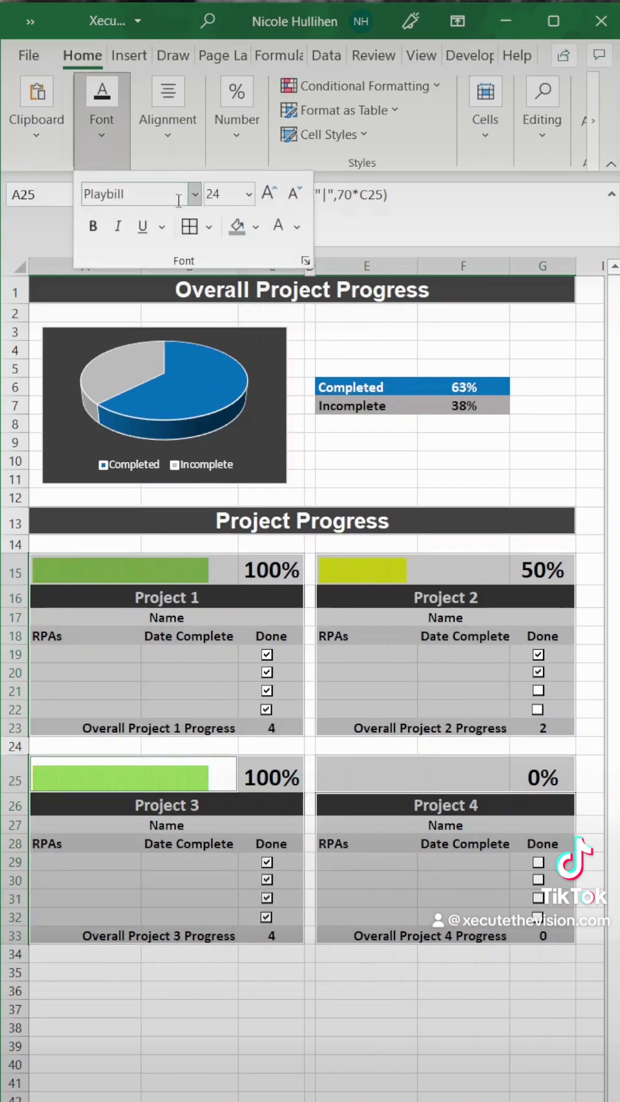
left_click(191, 237)
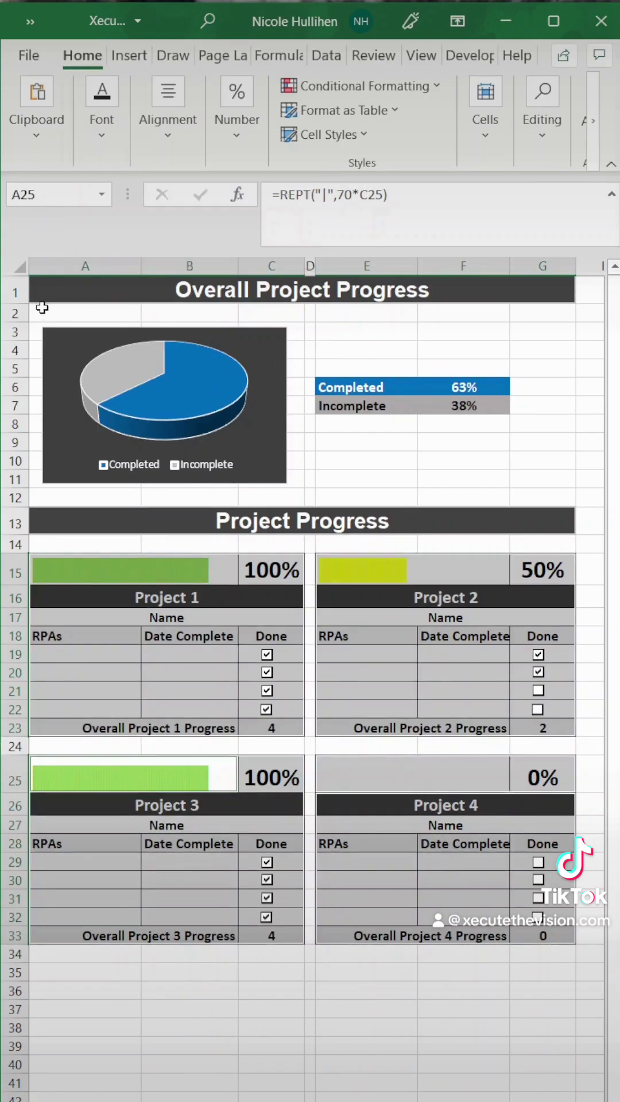
Step: Select the empty cells above and around the summary and under the chart
left_click_drag(42, 310, 551, 489)
left_click_drag(505, 497, 304, 404)
left_click_drag(198, 496, 25, 391)
Step: Fill the summary area light gray and hide the sheet gridlines
left_click(94, 129)
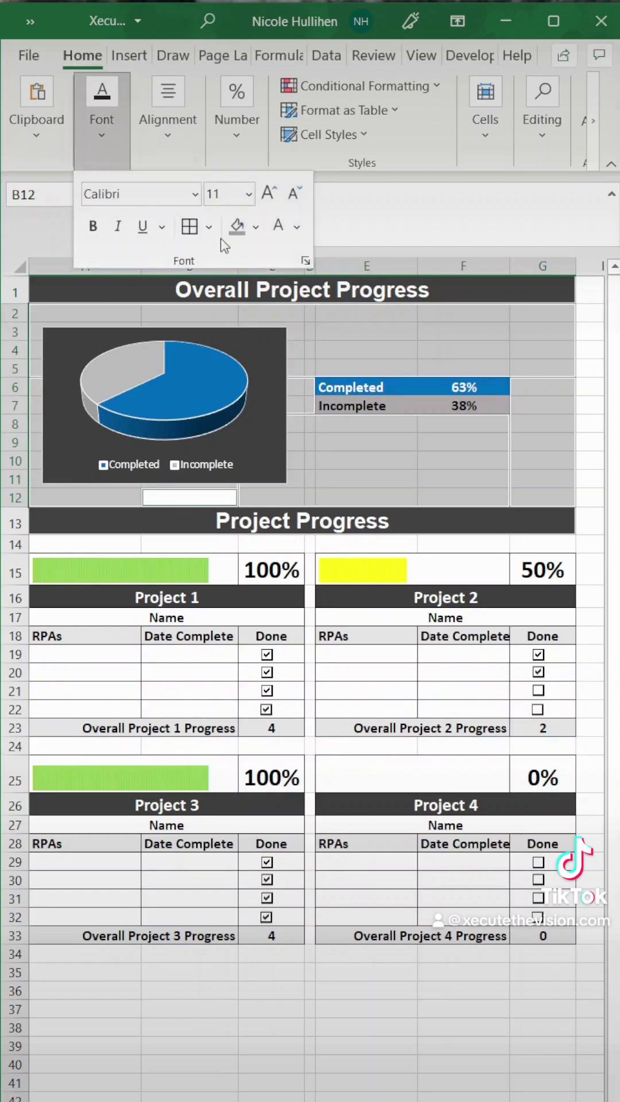
left_click(255, 226)
left_click(236, 348)
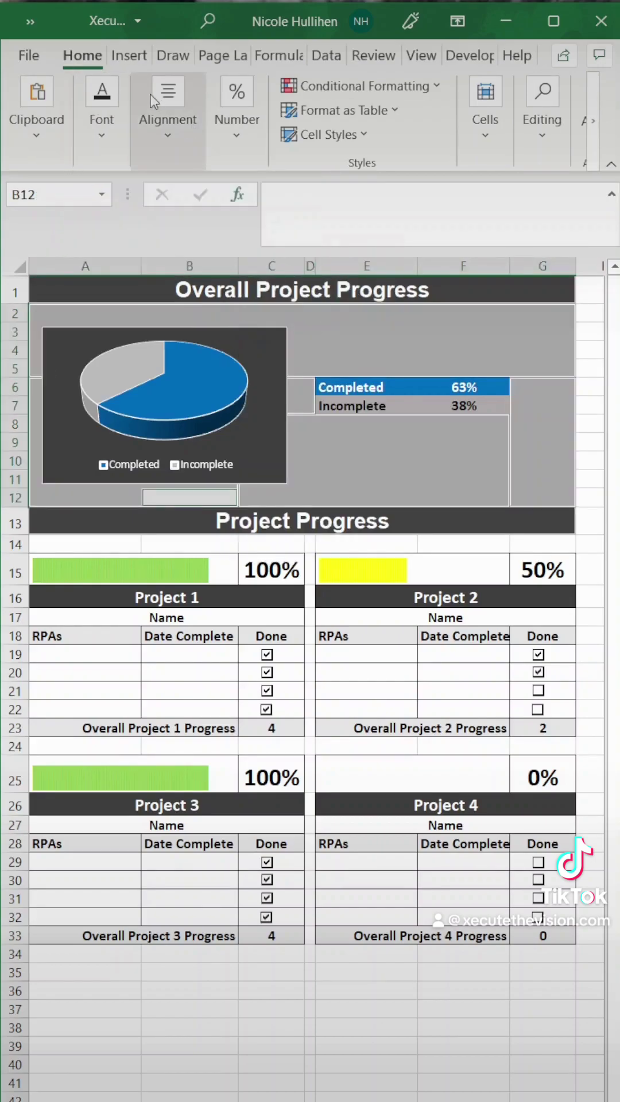
left_click(410, 57)
left_click(172, 151)
left_click(148, 225)
left_click(392, 357)
left_click(466, 464)
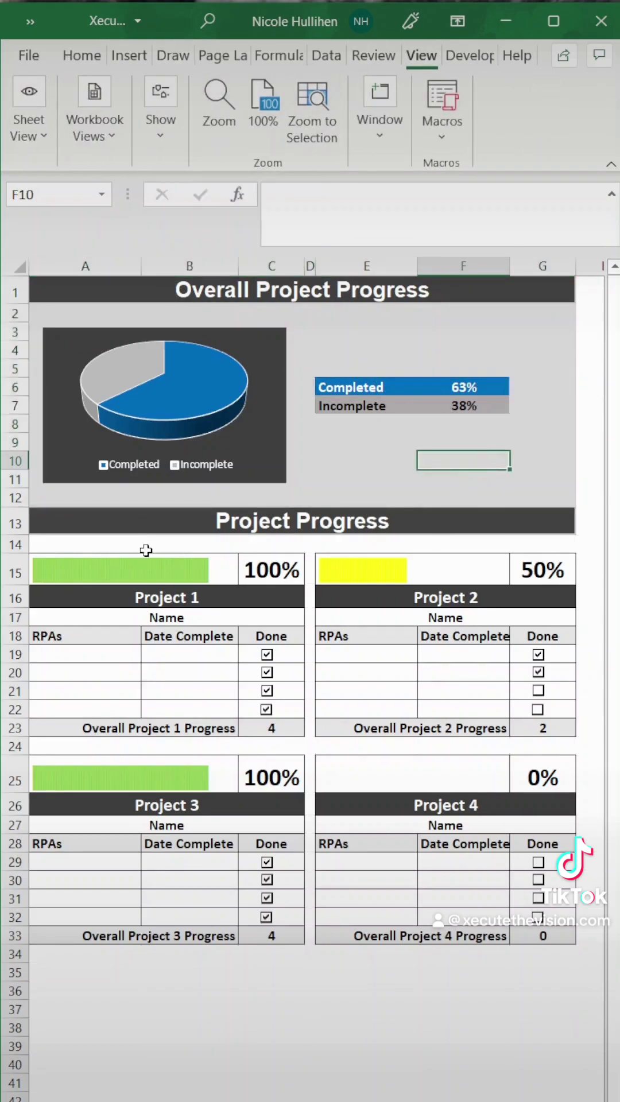
Step: Fill spacer row 14, the column D gap, and rows 24 and 34 gray; tick Project 2's remaining tasks
left_click_drag(119, 549, 536, 540)
left_click(308, 568, "ctrl")
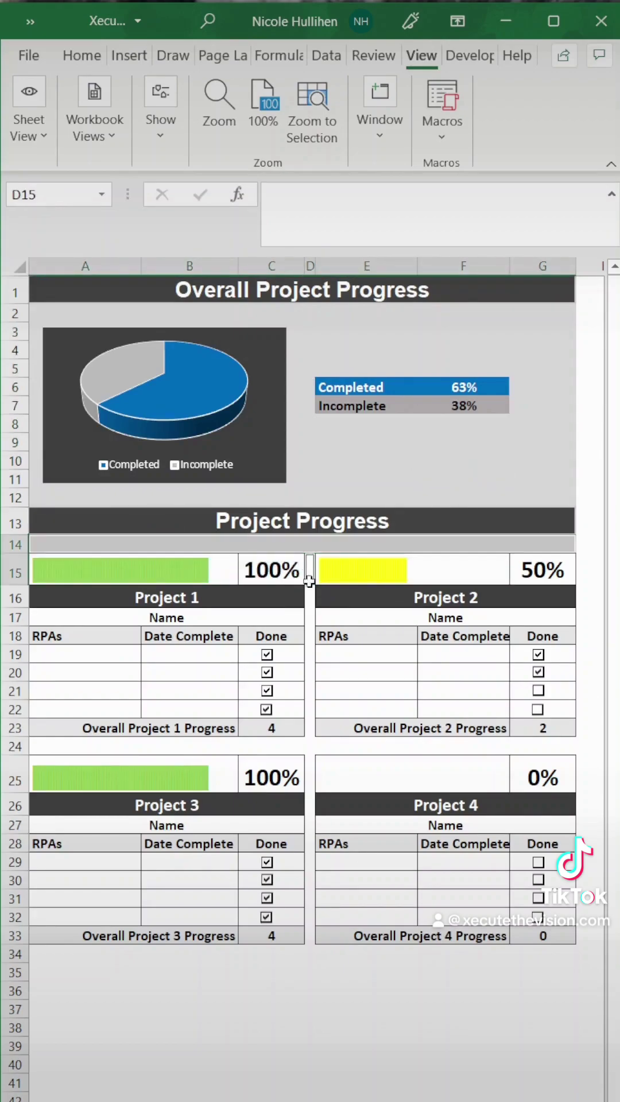
left_click_drag(309, 610, 310, 935)
left_click_drag(67, 746, 548, 753)
left_click_drag(570, 955, 35, 951)
left_click(91, 57)
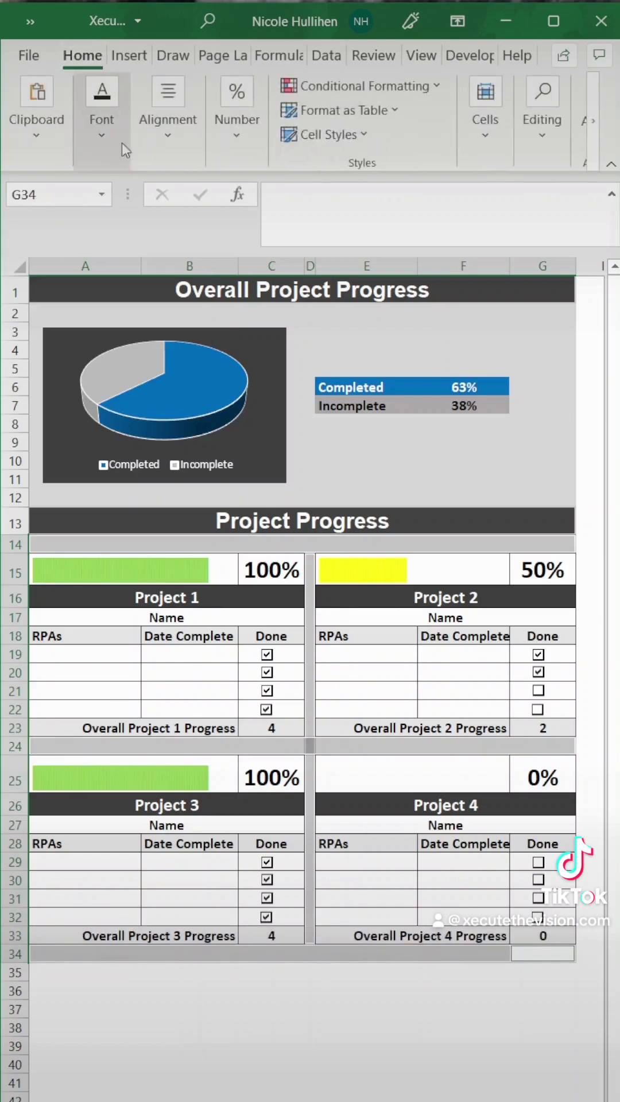
left_click(101, 107)
left_click(536, 467)
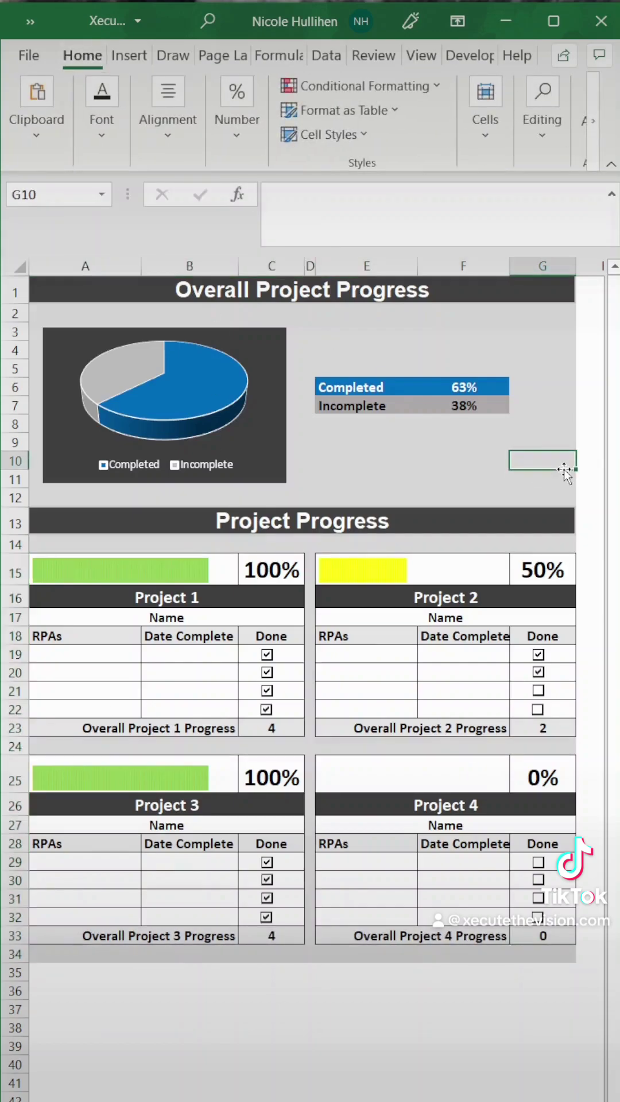
left_click(538, 690)
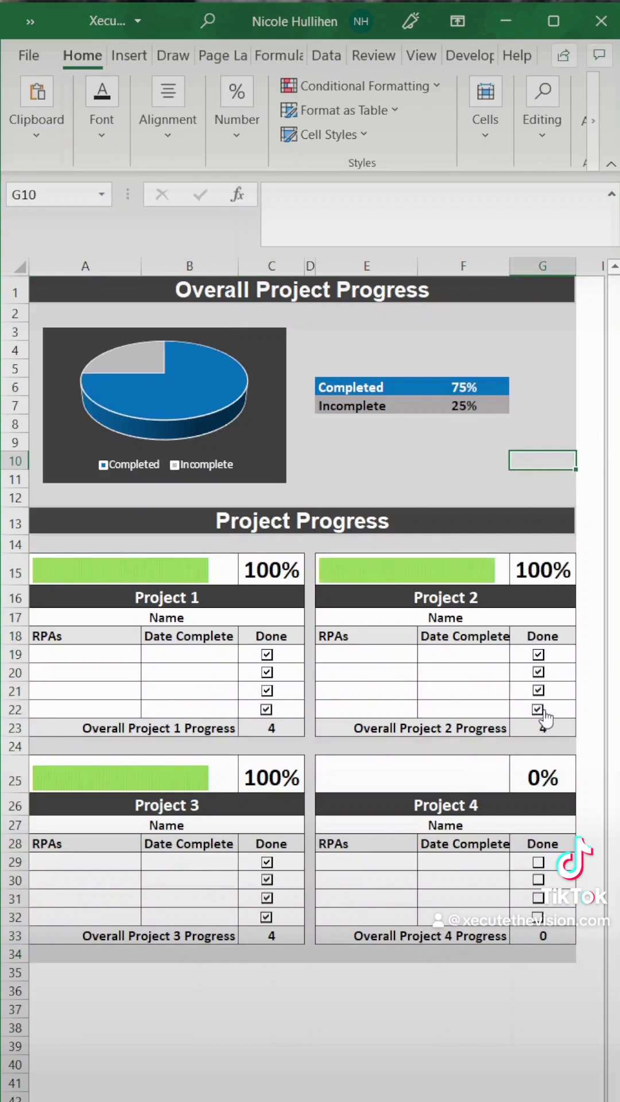